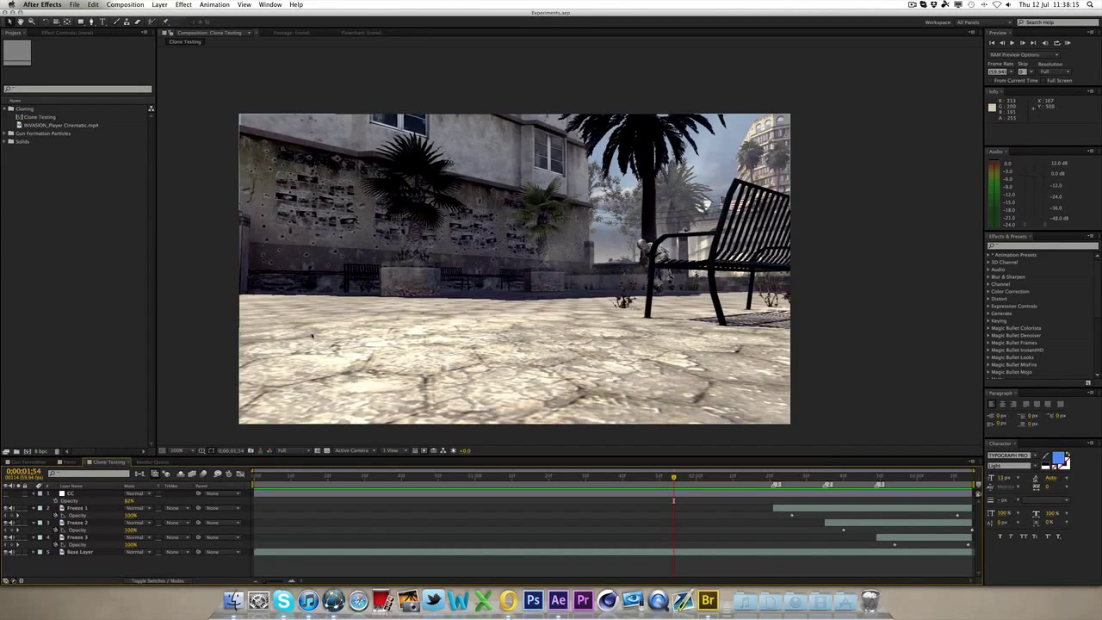
Step: Preview and scrub through the Clone Testing composition to examine the finished clone trail effect
drag(313, 337, 349, 309)
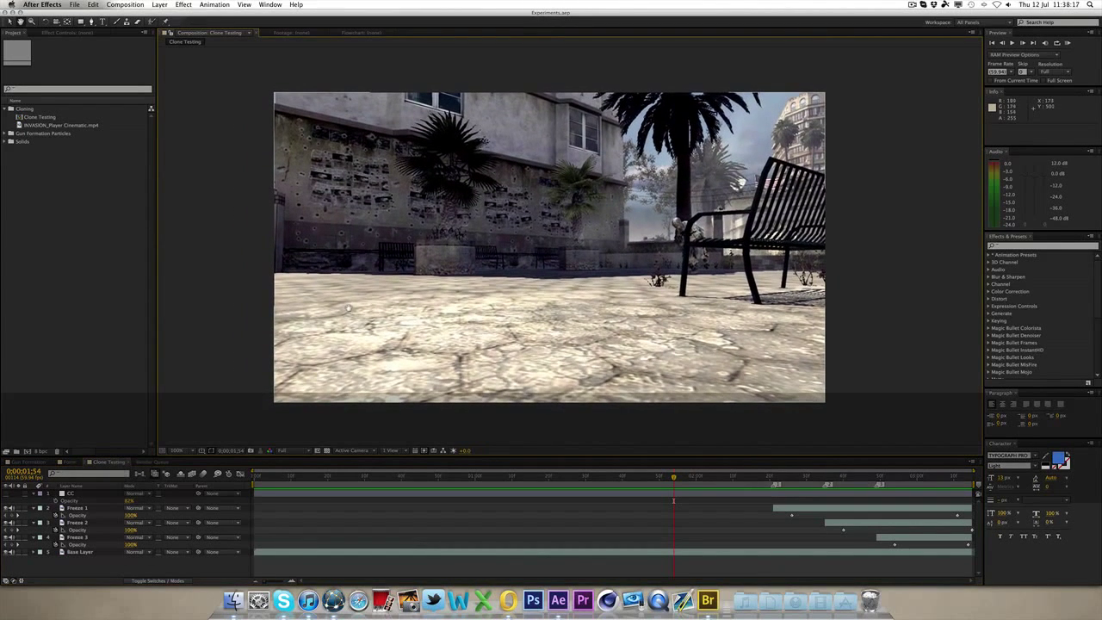
click(476, 478)
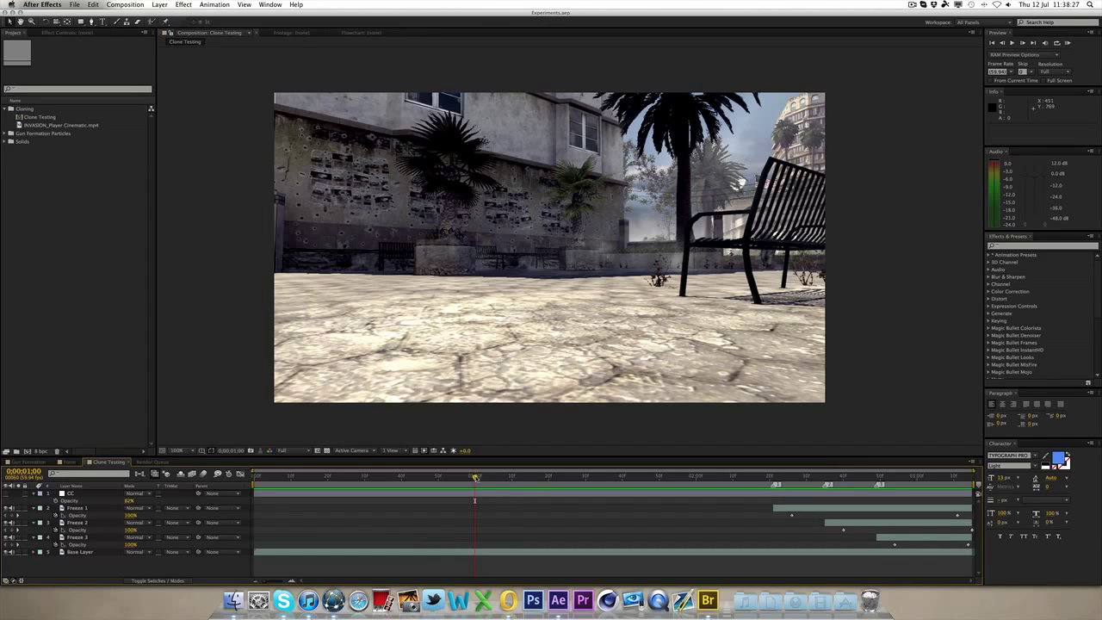
key(space)
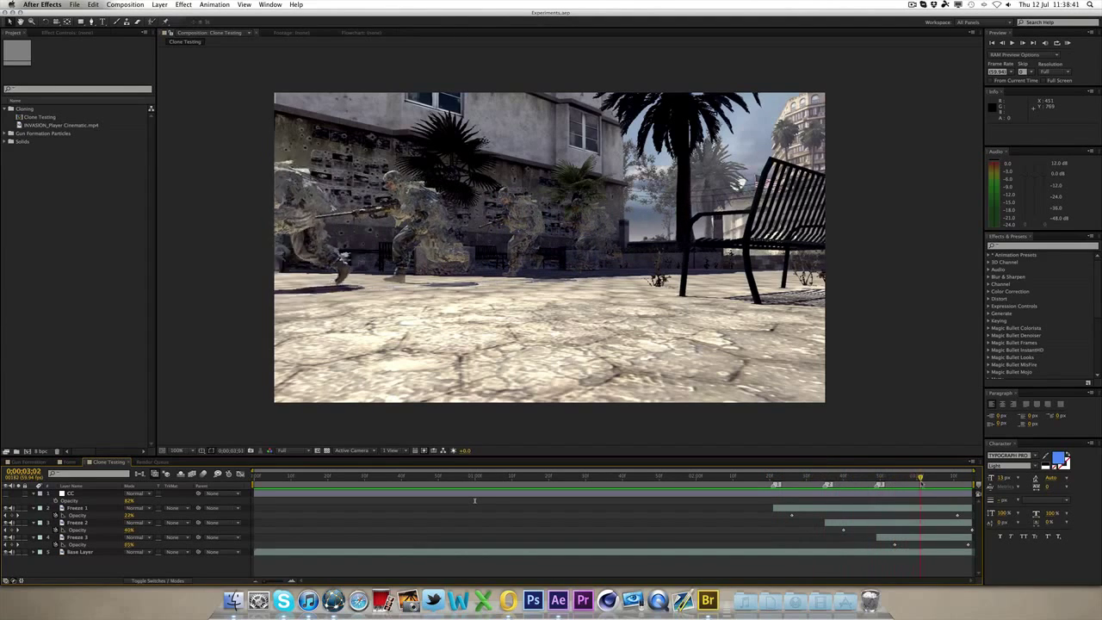
click(1068, 43)
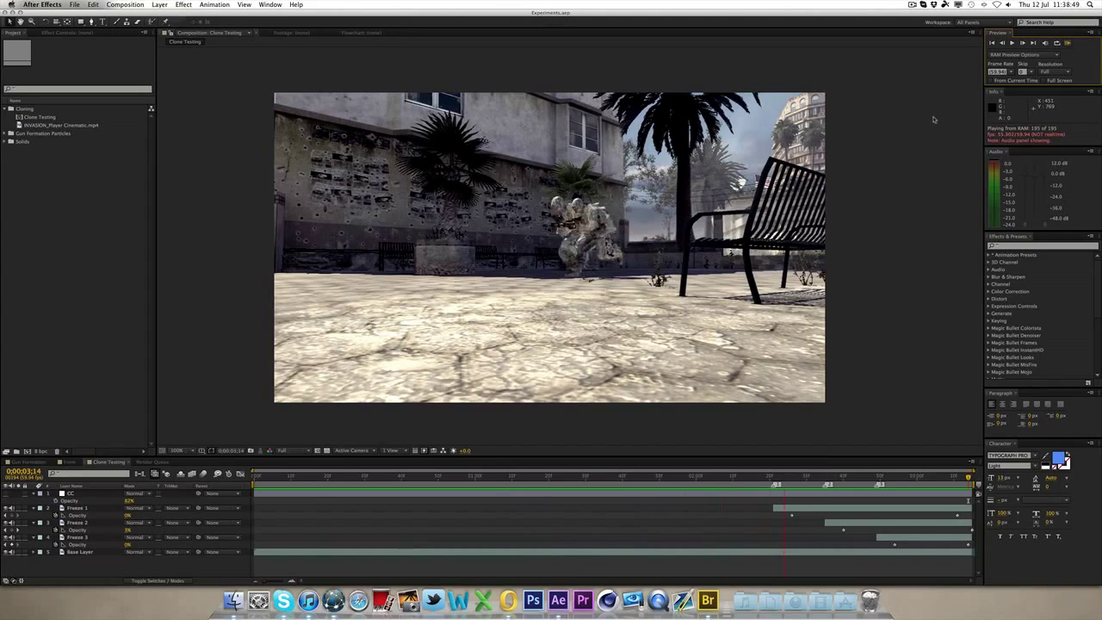
key(space)
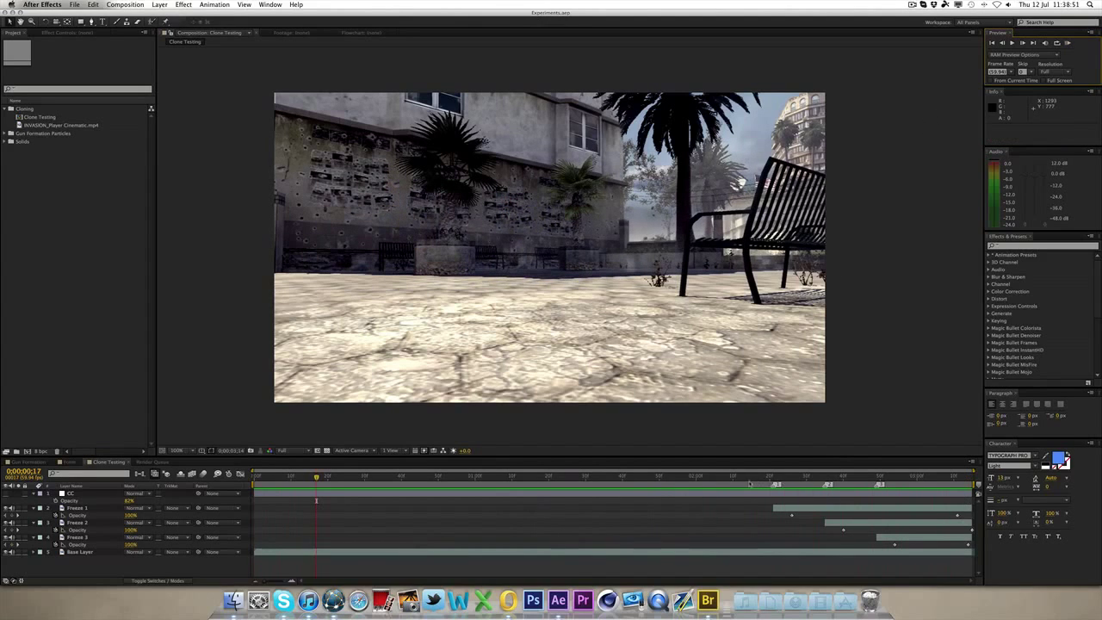
drag(756, 478, 917, 492)
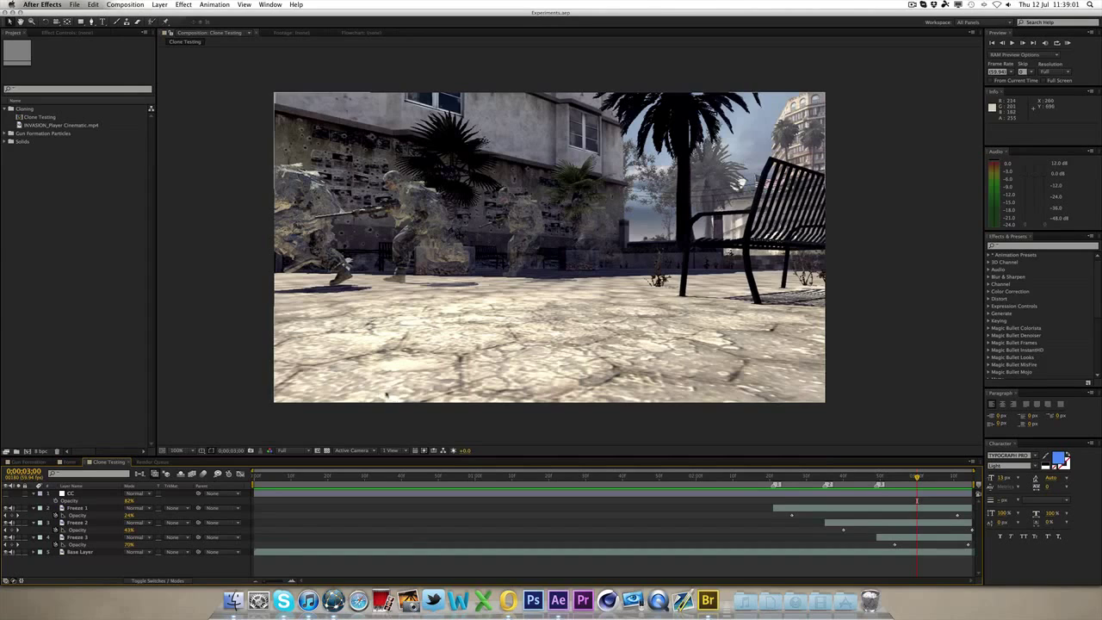
click(475, 478)
mouse_move(475, 483)
mouse_down()
mouse_move(786, 482)
mouse_move(501, 480)
mouse_up()
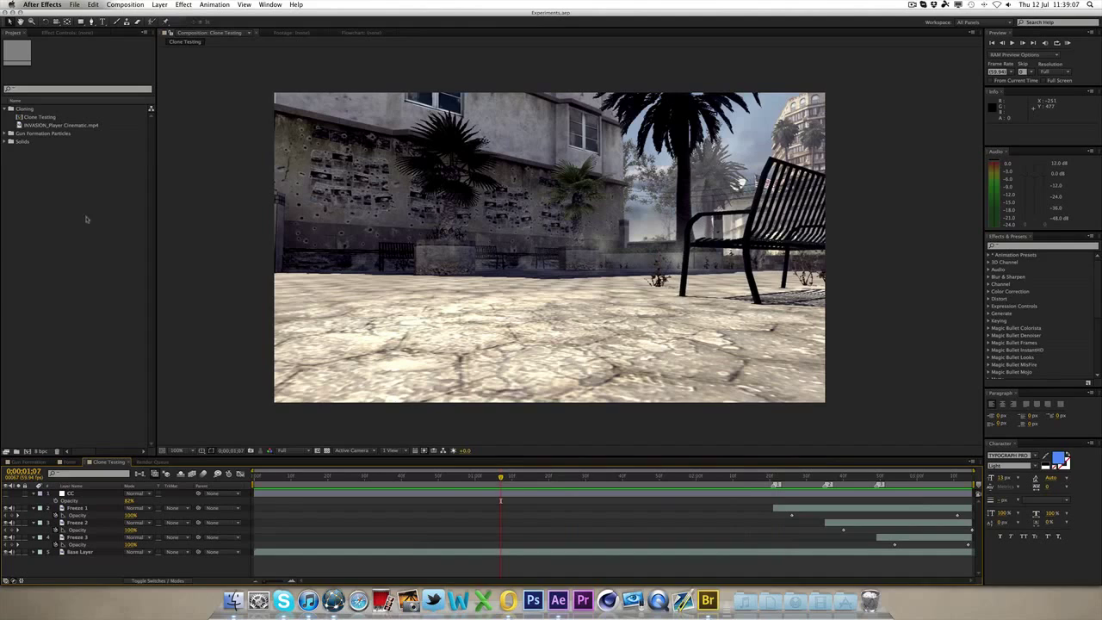
Step: Create a new composition from INVASION_Player Cinematic.mp4 and rename it Cloning
click(29, 107)
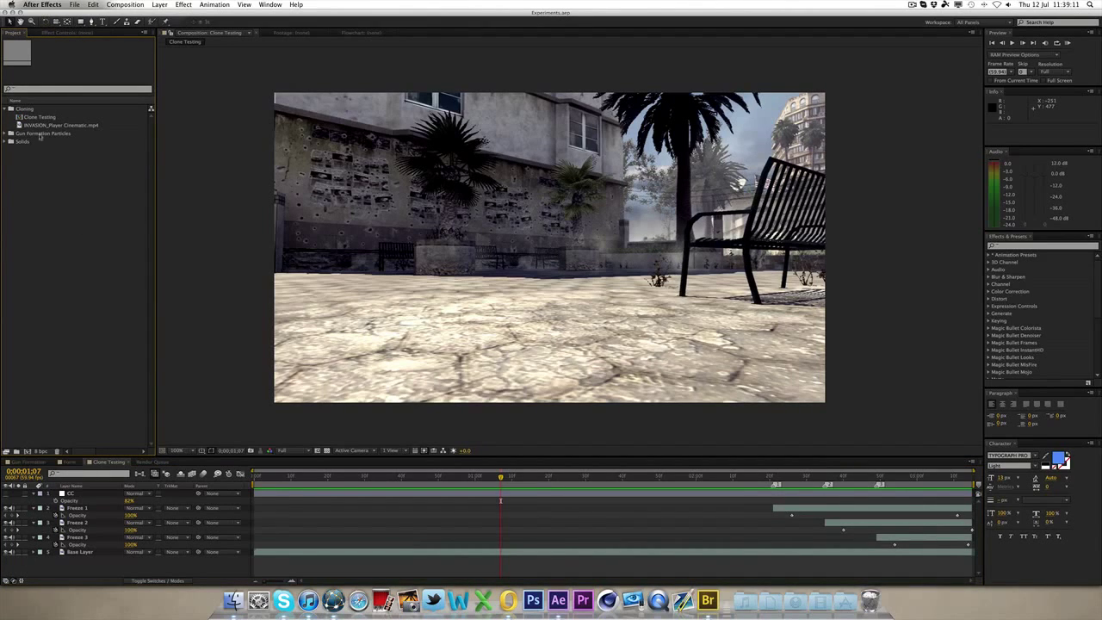
click(40, 125)
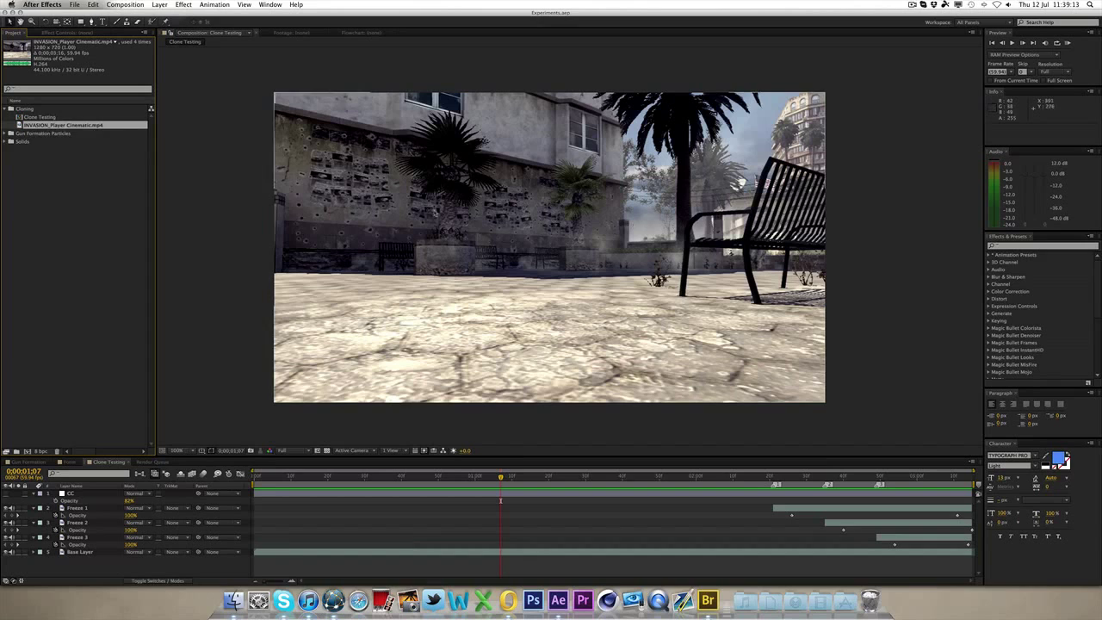
click(27, 452)
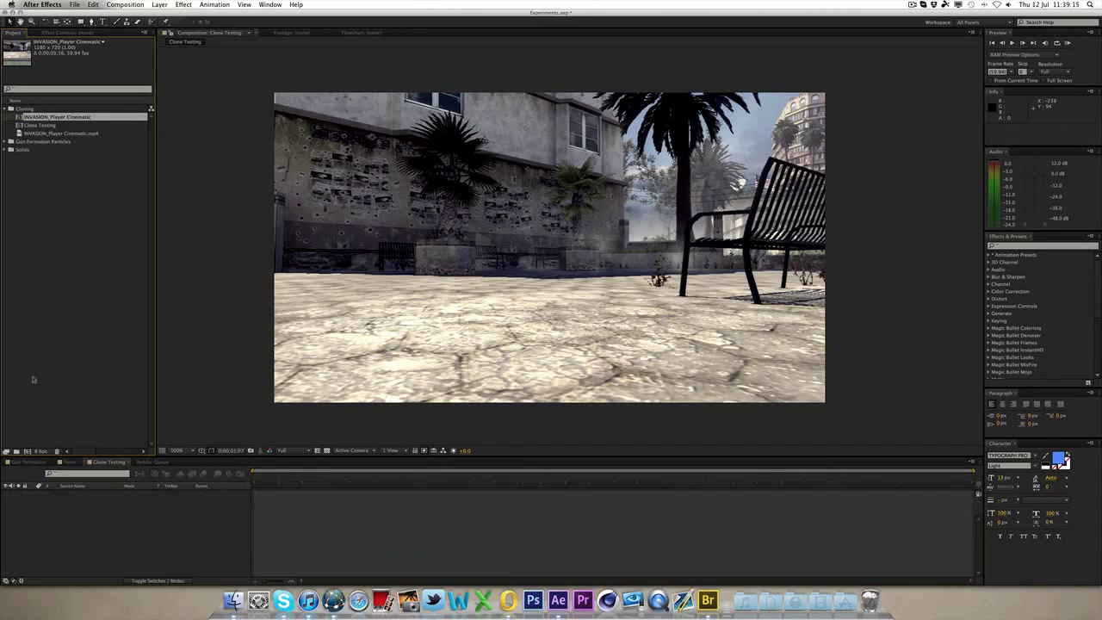
key(Return)
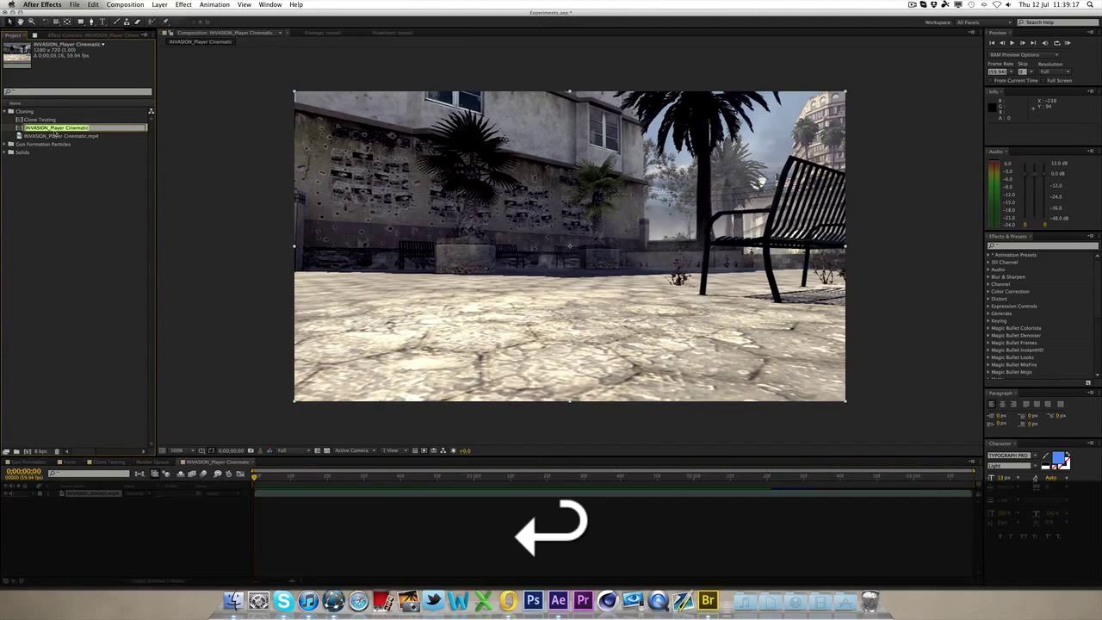
text(Cloning)
key(Return)
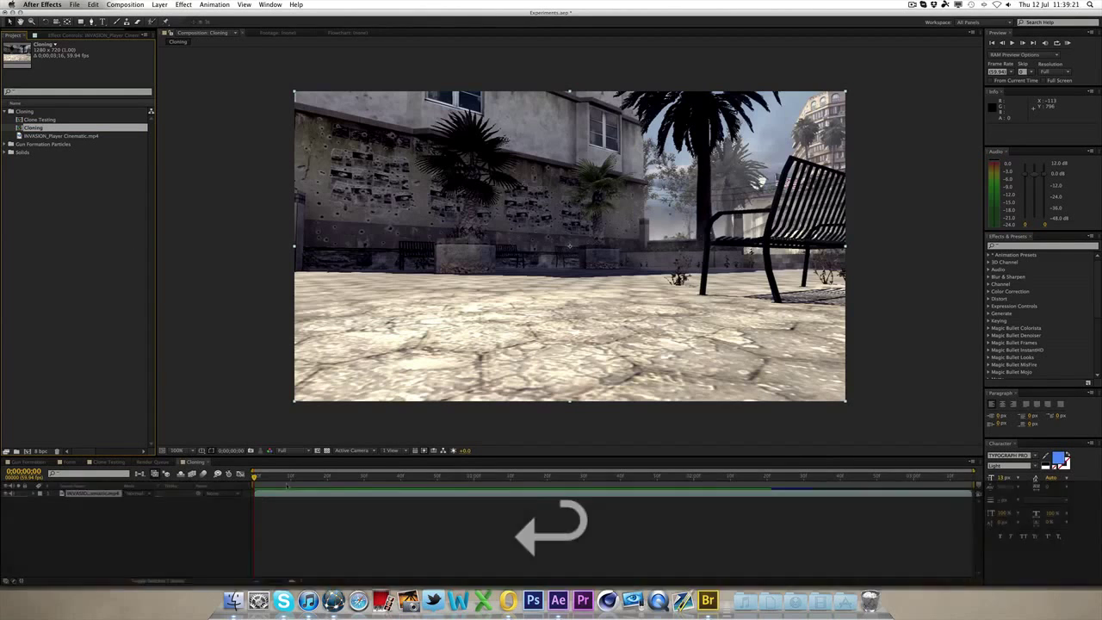
Step: Duplicate the cinematic layer at 0;00;02;20 and make the copy start at that frame
drag(290, 479, 349, 480)
key(space)
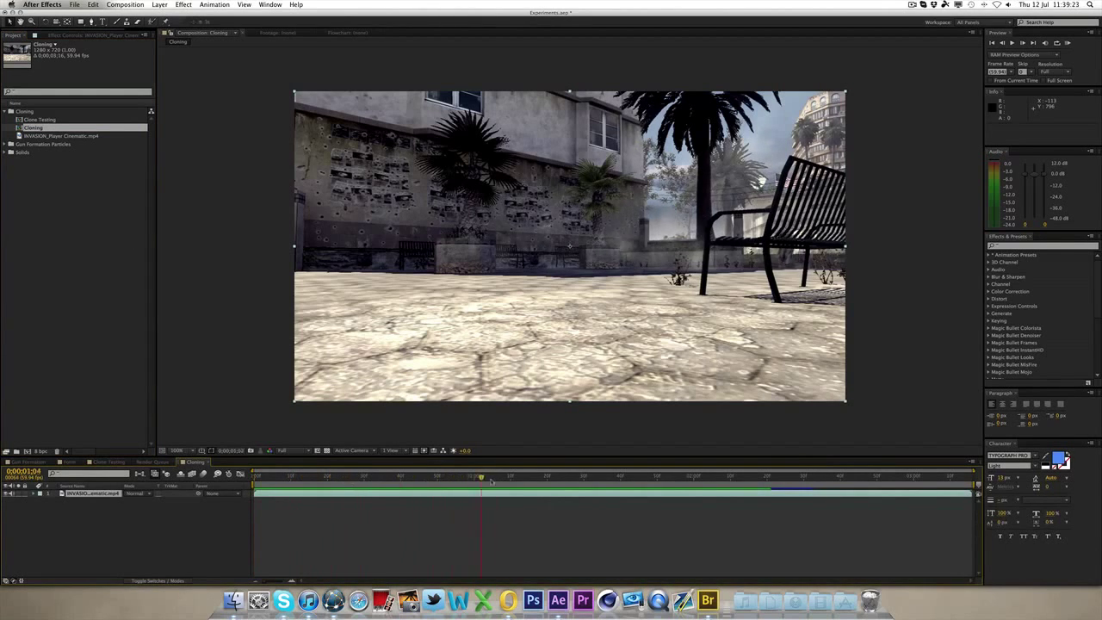
drag(777, 477, 770, 478)
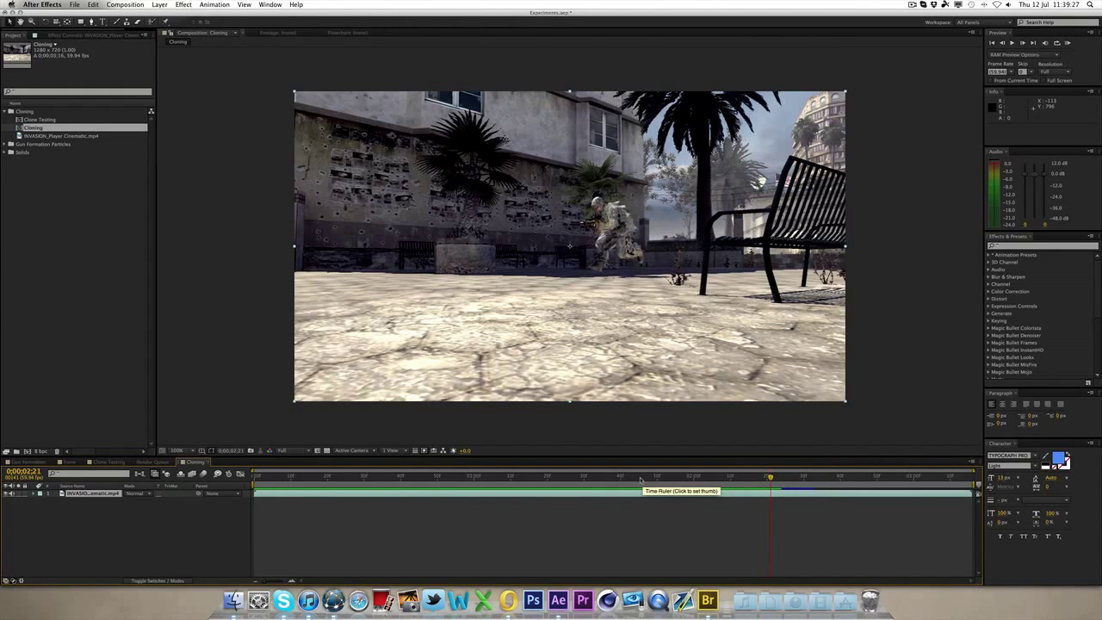
click(767, 478)
mouse_move(768, 481)
mouse_down()
mouse_move(515, 484)
mouse_move(766, 497)
mouse_up()
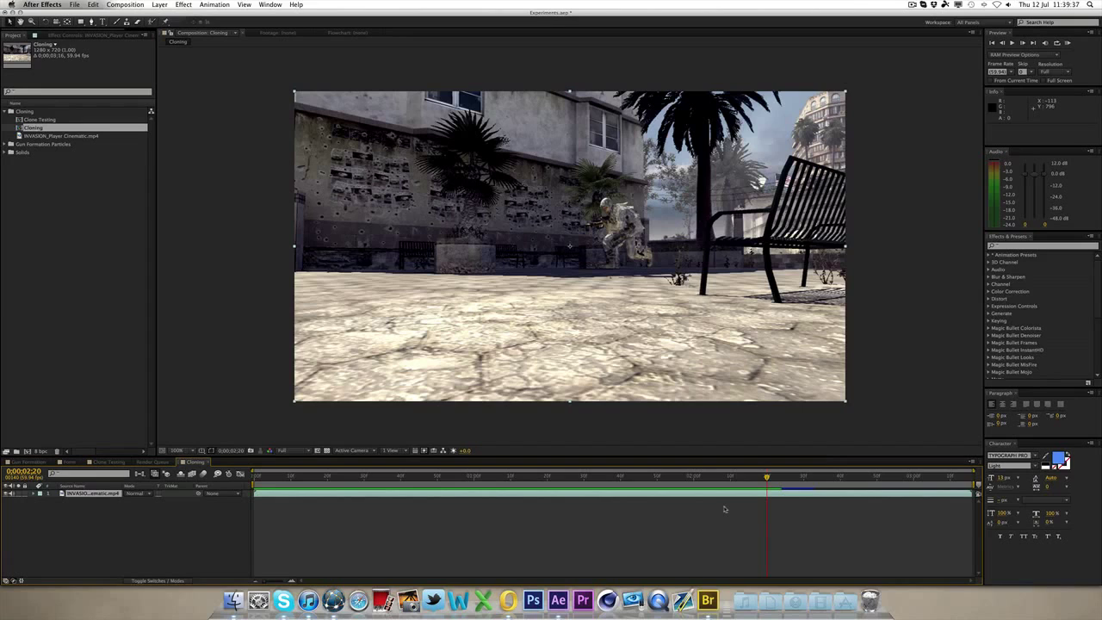
key(super)
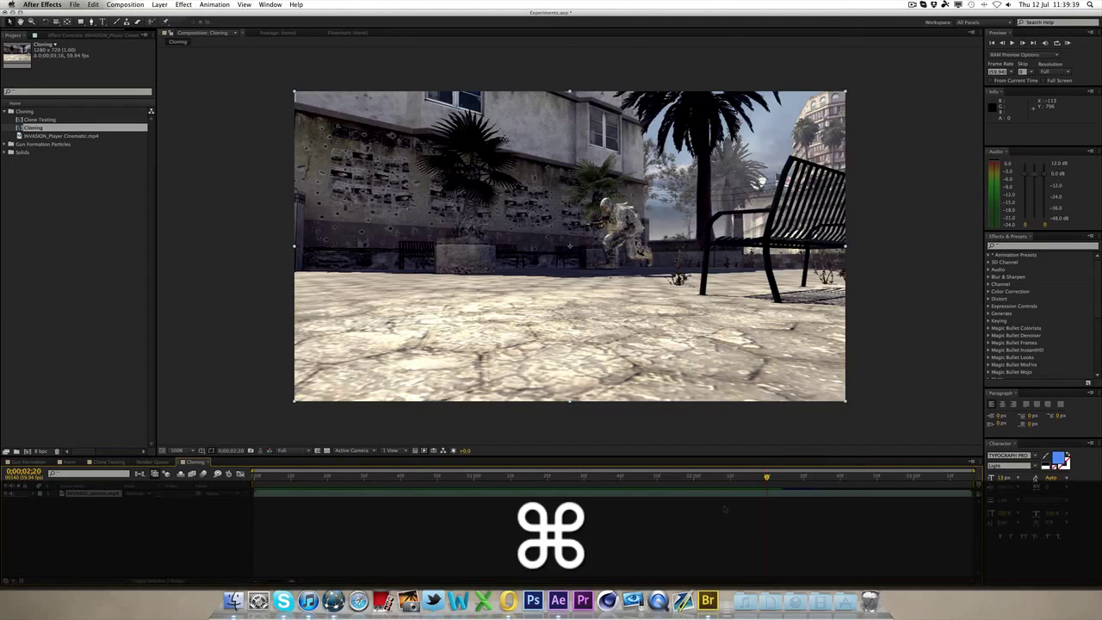
key(super+d)
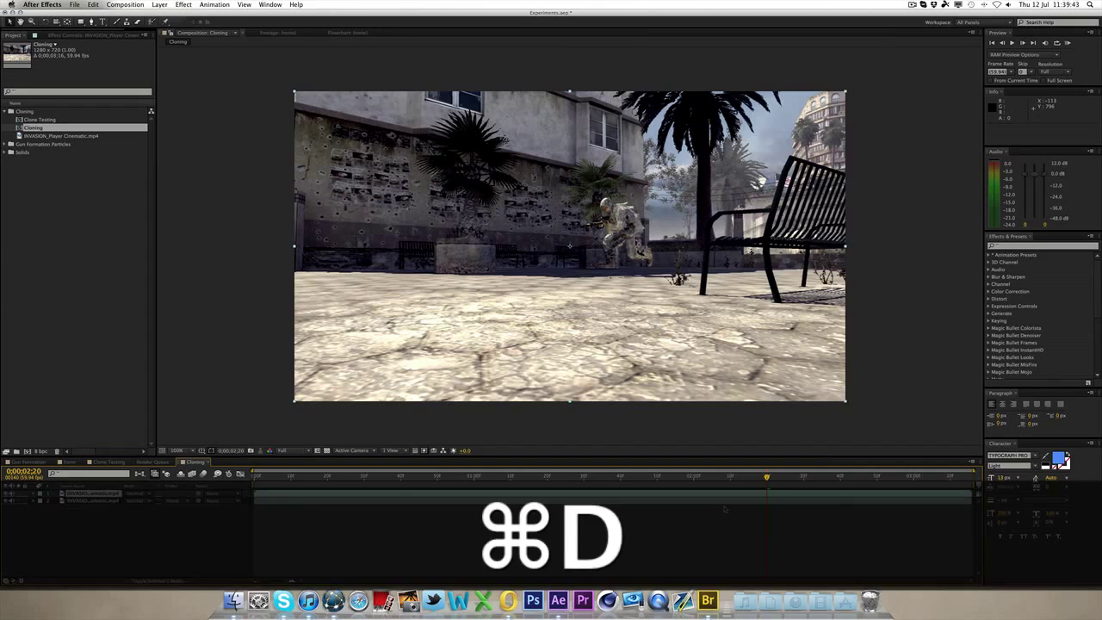
key(super+shift+d)
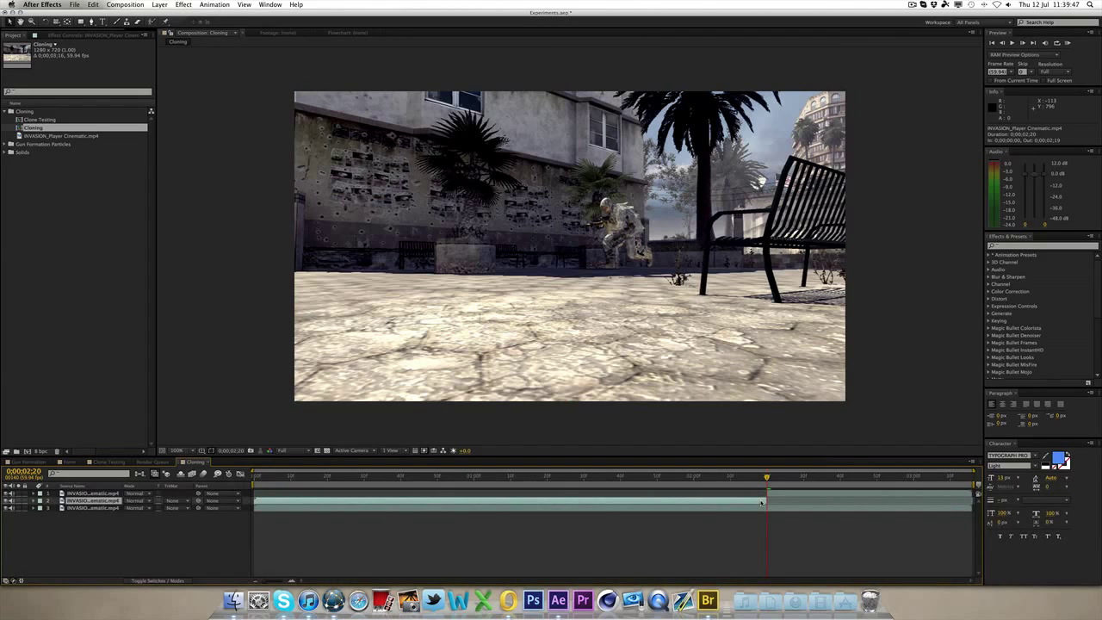
key(super+z)
click(805, 495)
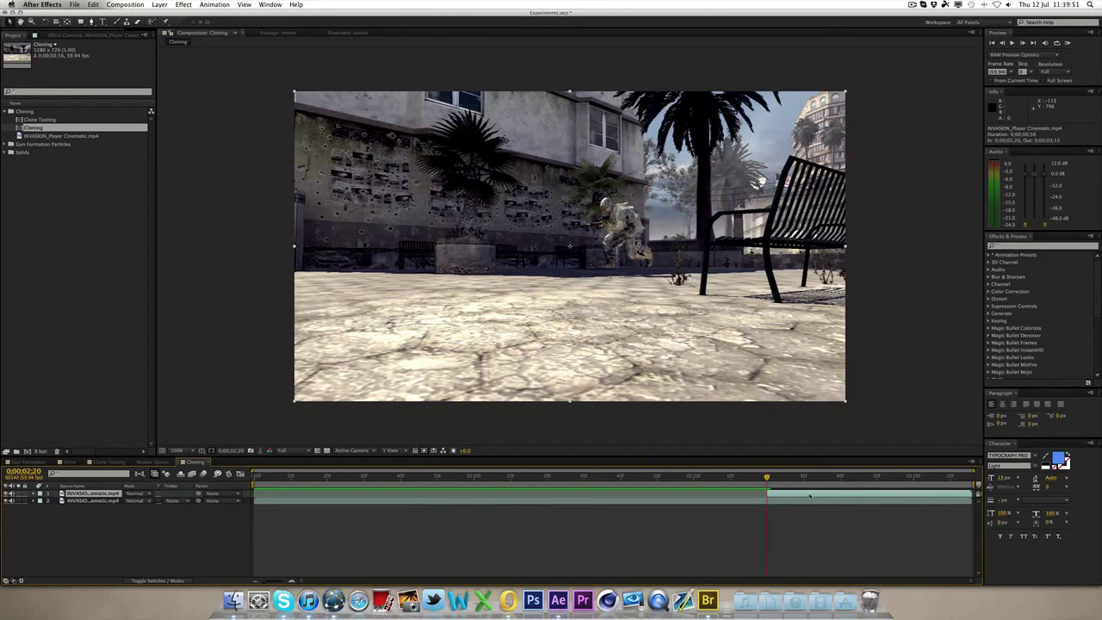
Step: Apply Freeze Frame to the trimmed upper copy at 0;00;02;20
right_click(809, 496)
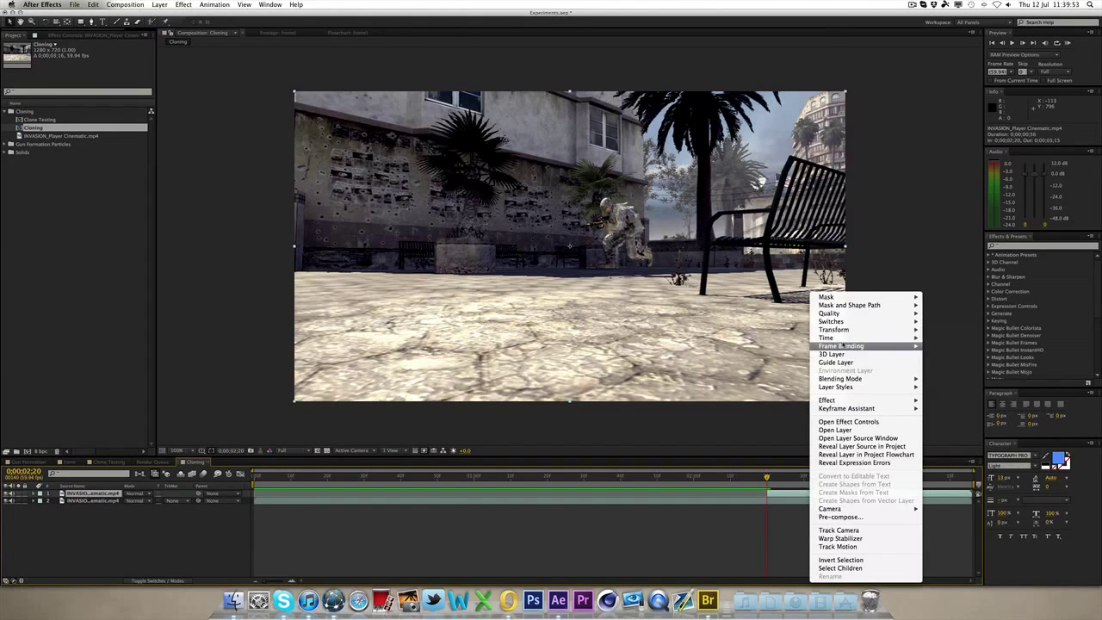
mouse_move(845, 339)
click(965, 338)
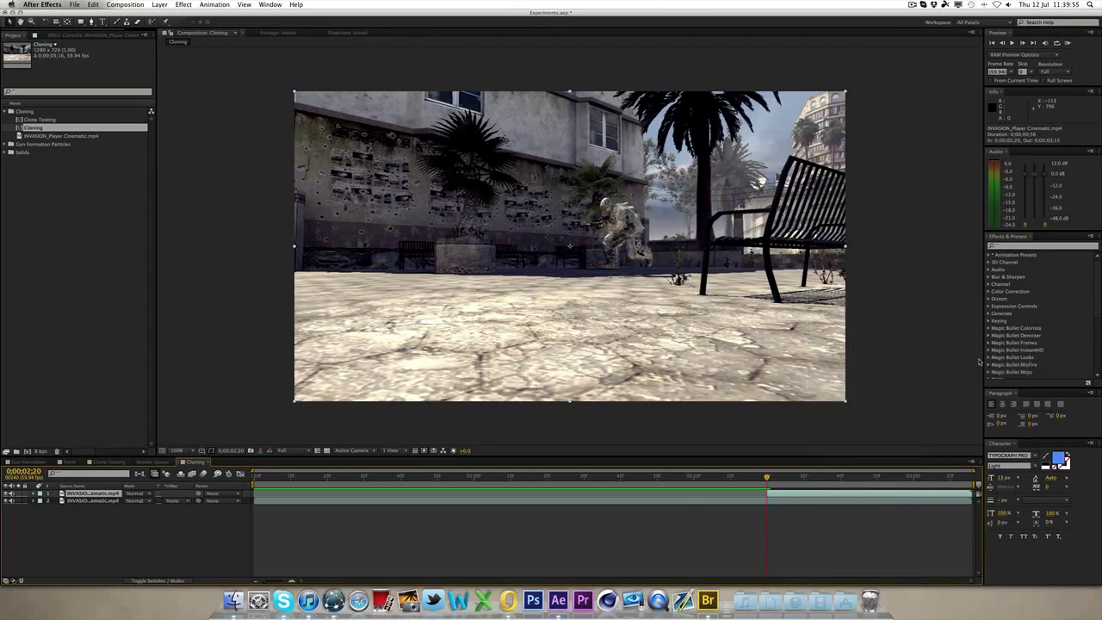
mouse_move(767, 477)
mouse_down()
mouse_move(640, 478)
mouse_move(836, 478)
mouse_move(768, 478)
mouse_up()
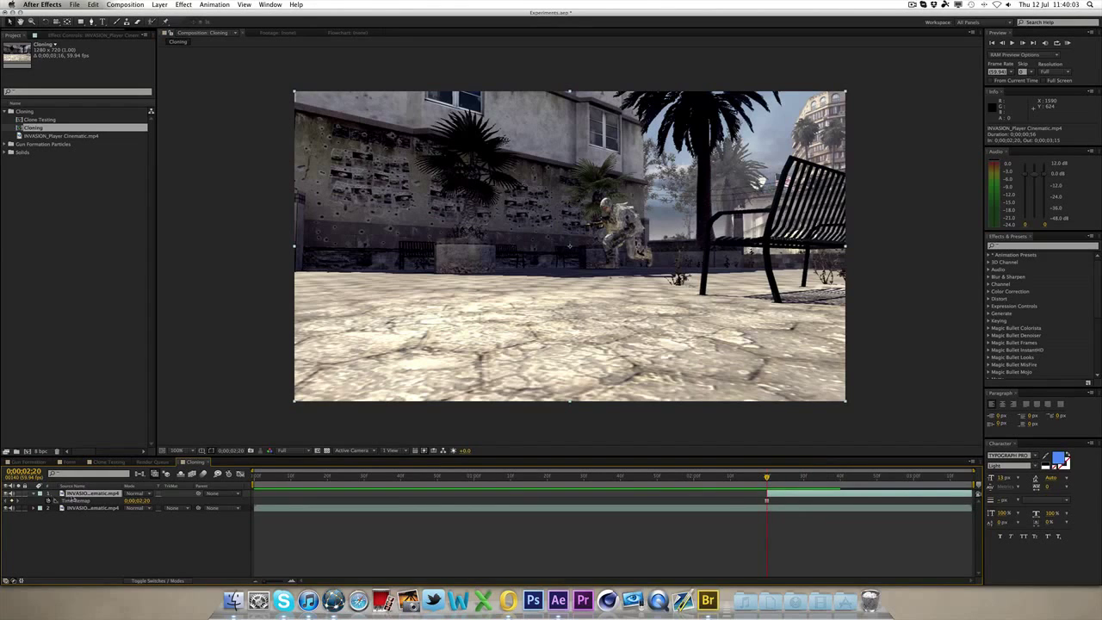
Step: Rename the frozen layer 1 and the full-length base layer Cine
key(Return)
click(78, 527)
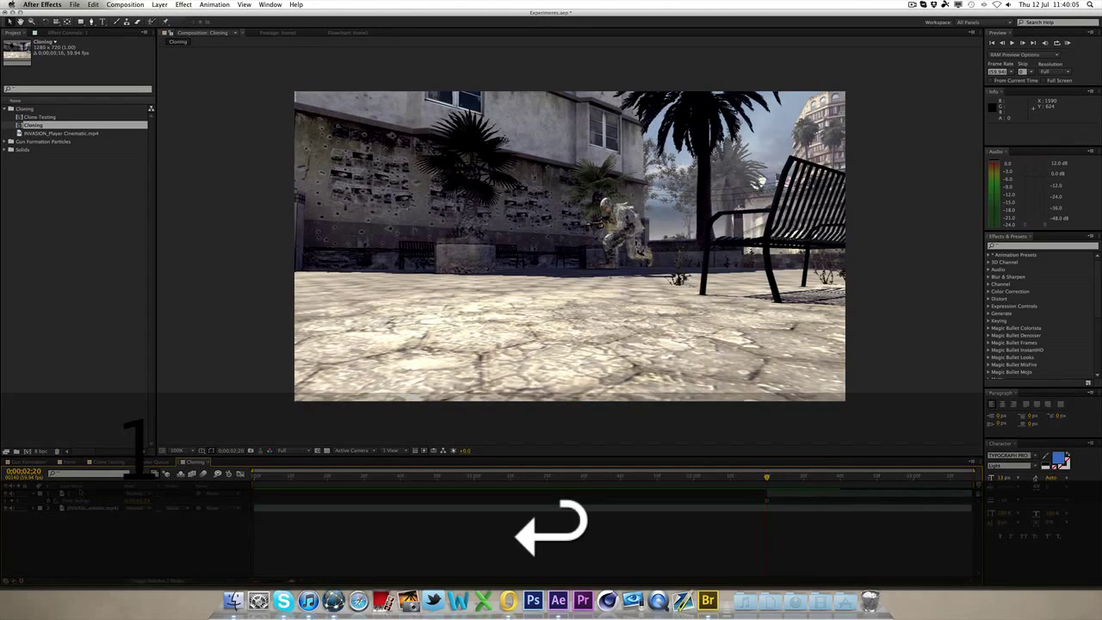
click(92, 509)
key(Return)
text(Cine)
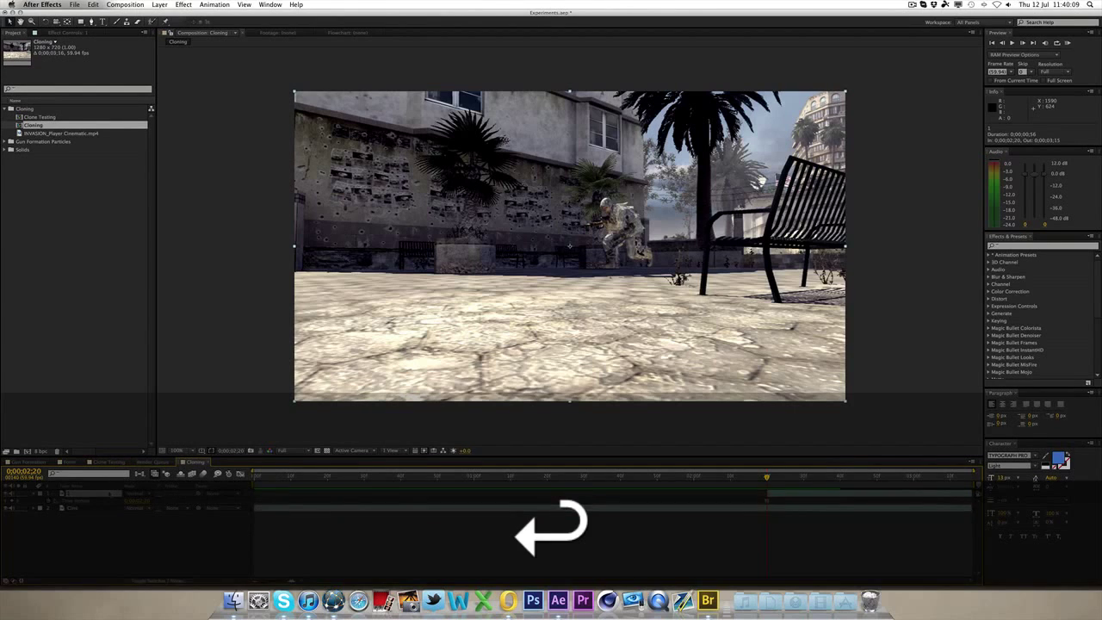
Step: Hide layer 1 and set the current time to 0;00;02;35 for the second clone position
key(super+d)
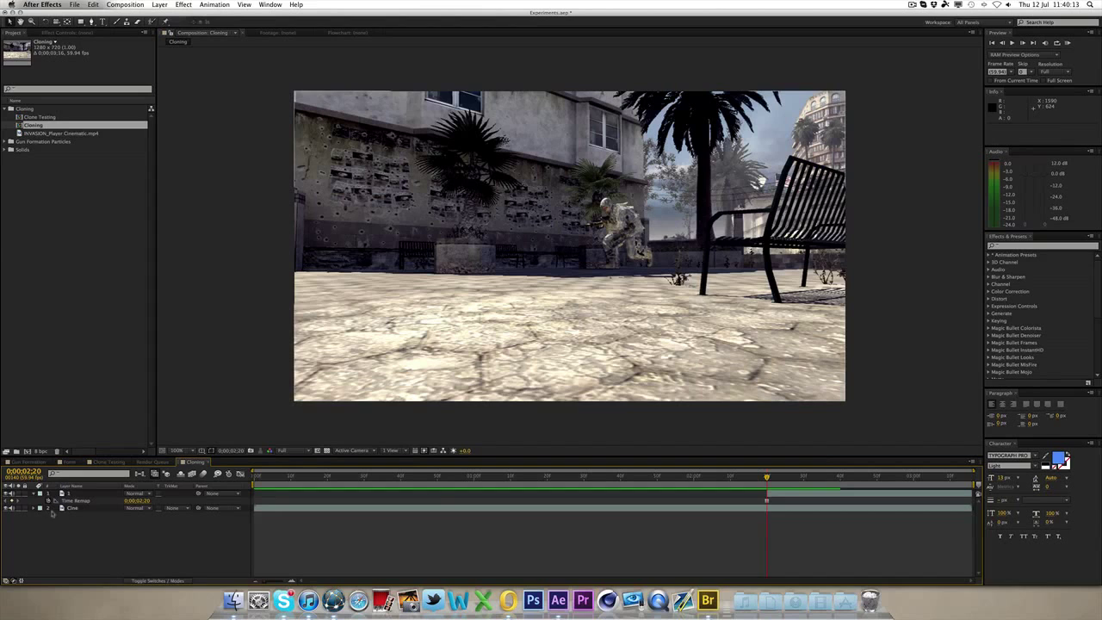
click(65, 508)
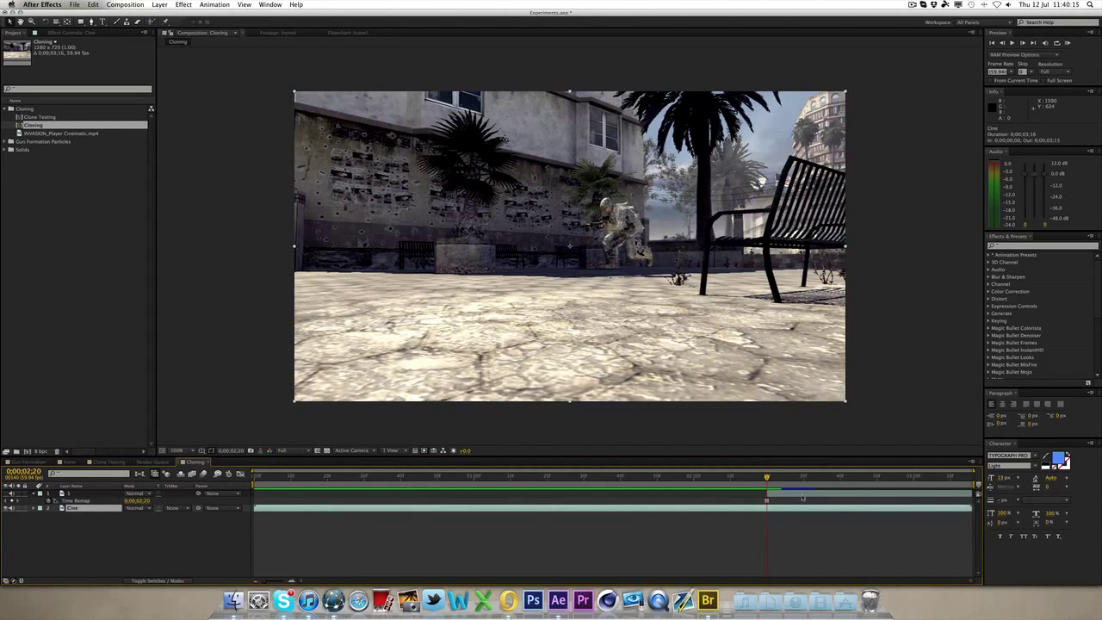
drag(781, 485, 819, 487)
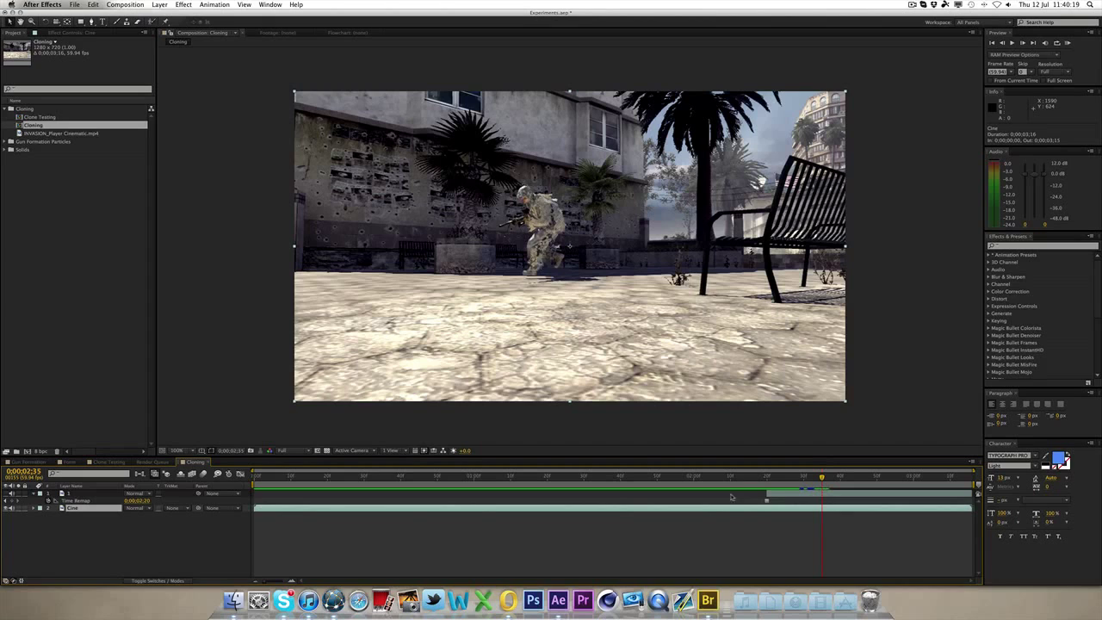
click(7, 494)
click(7, 494)
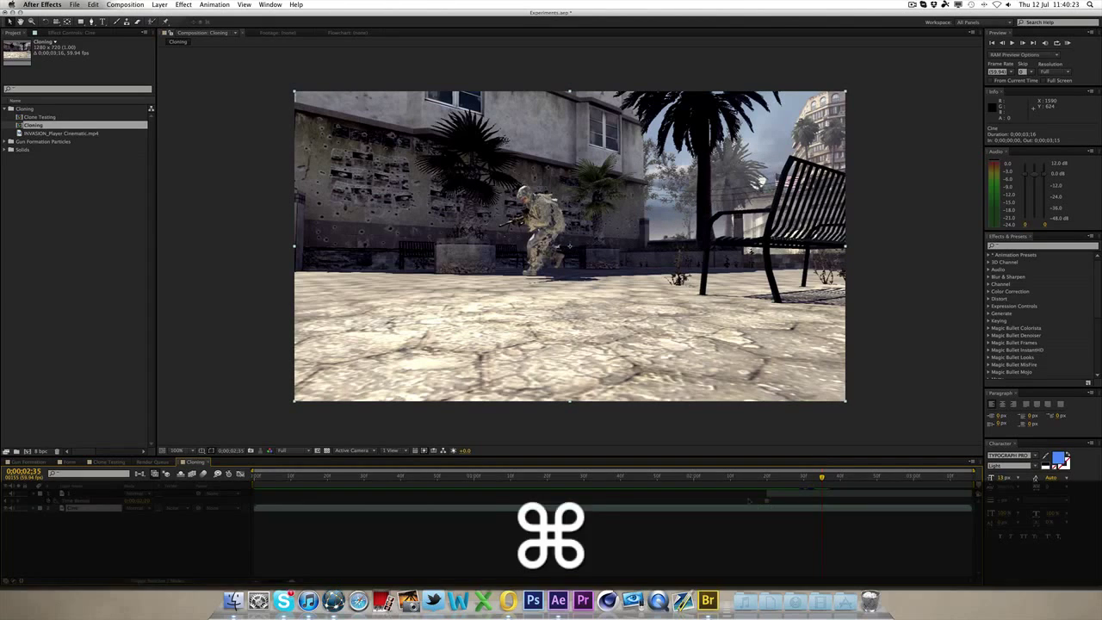
Step: Duplicate the Cine layer as a copy starting at 0;00;02;35 and place it above layer 1
key(super+d)
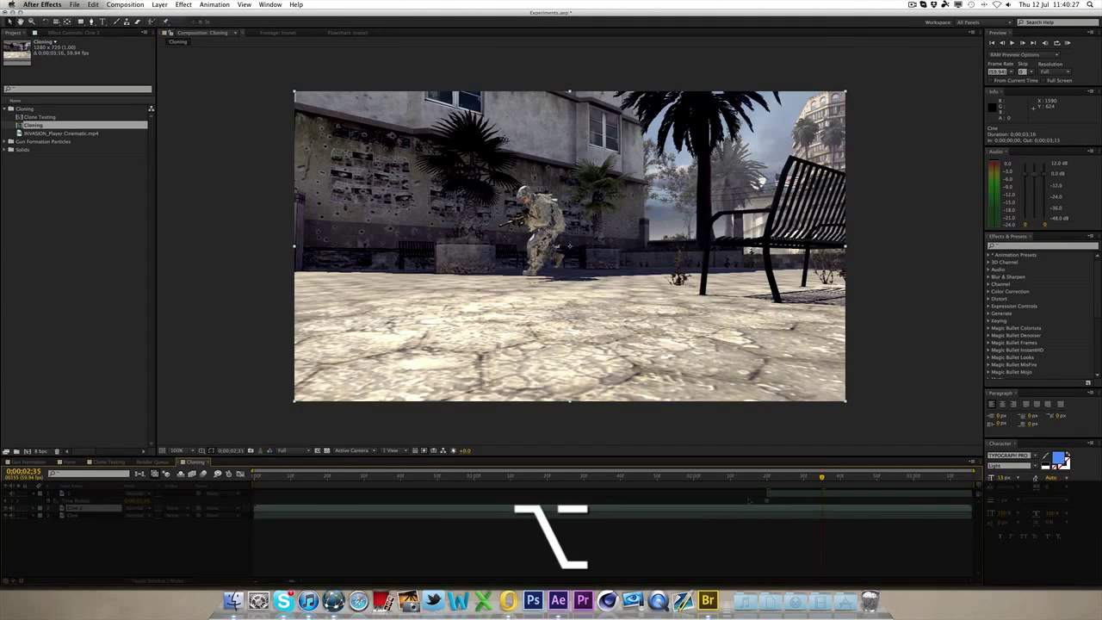
key(alt+bracketleft)
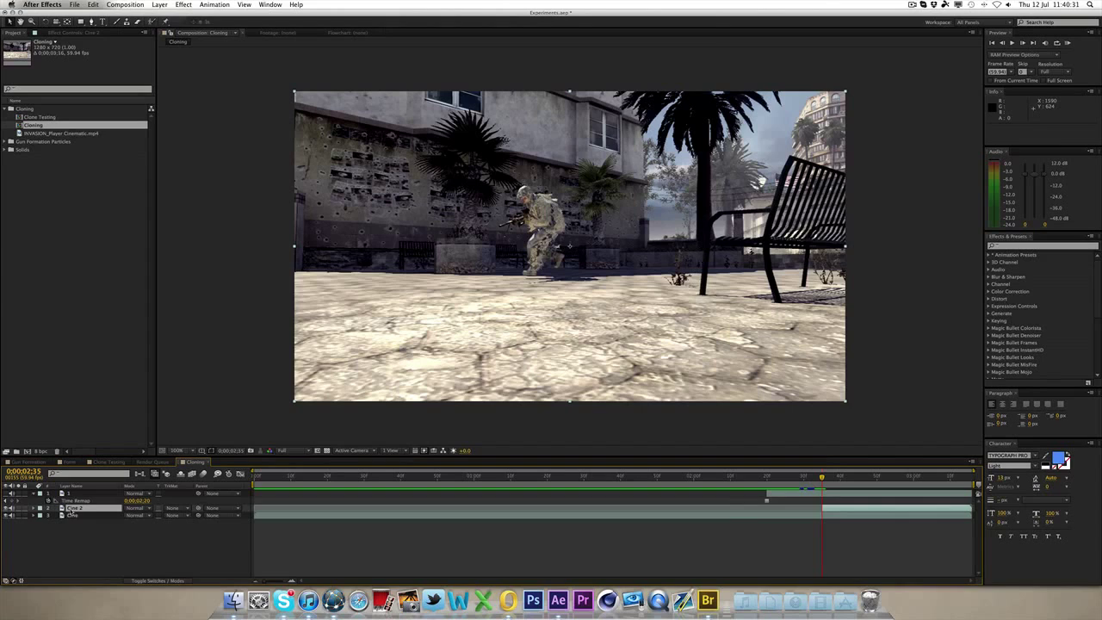
drag(71, 510, 74, 494)
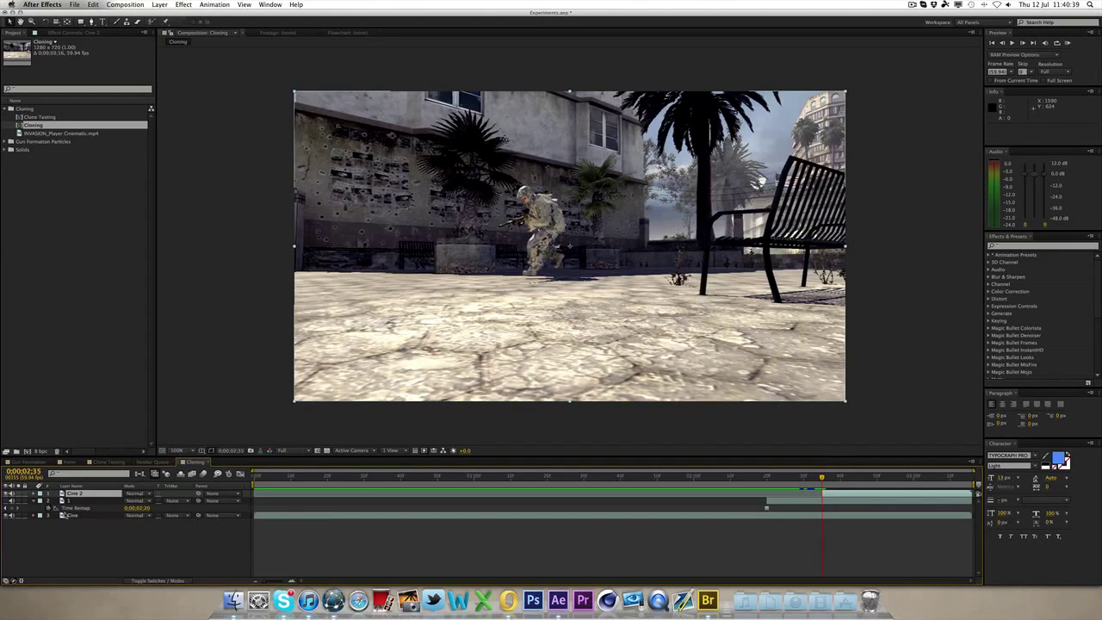
Step: Apply Freeze Frame to the Cine copy at 0;00;02;35 and rename the layer 2
right_click(104, 498)
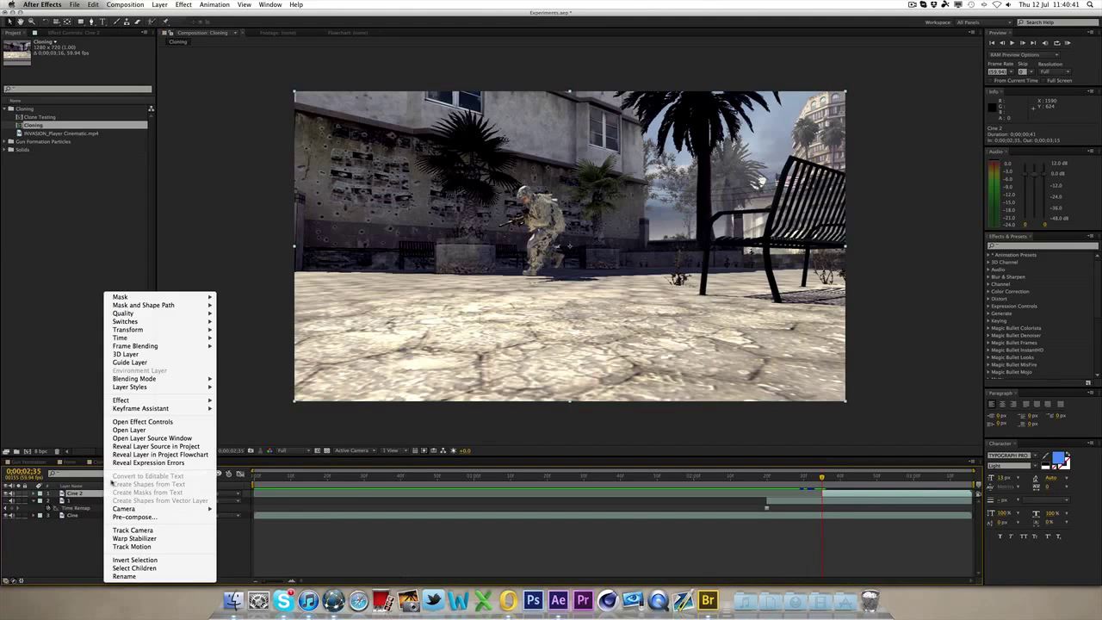
mouse_move(120, 339)
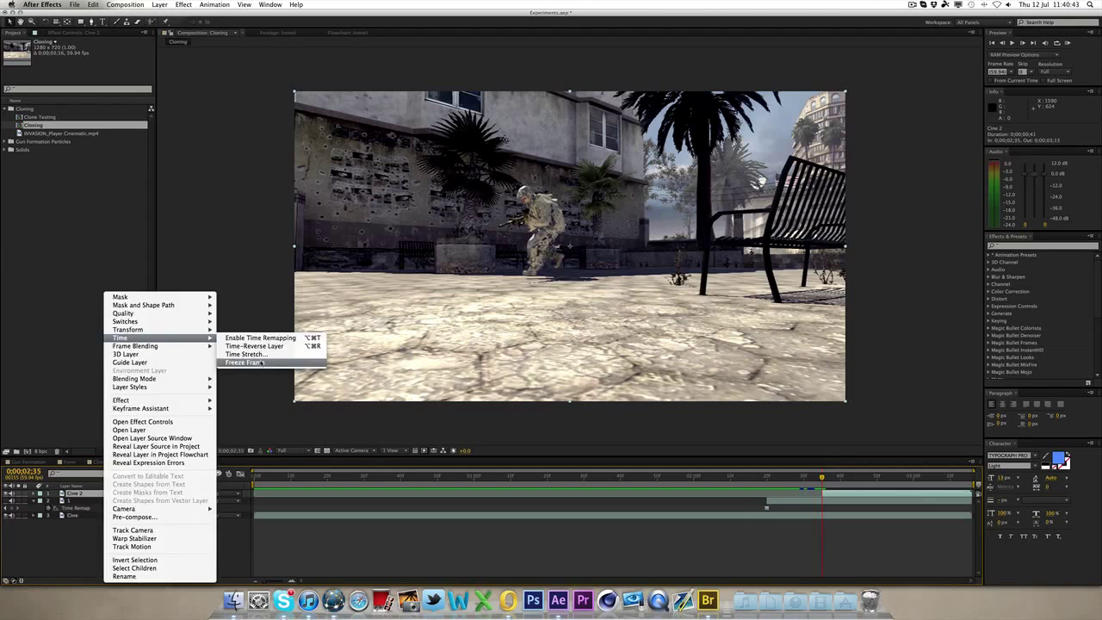
click(261, 362)
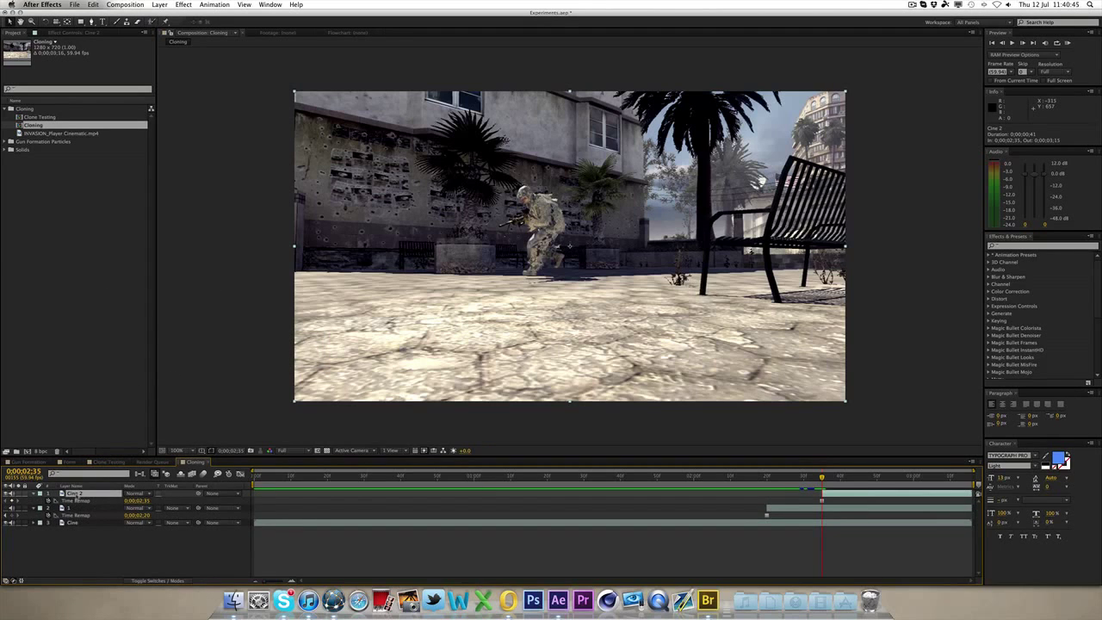
key(Return)
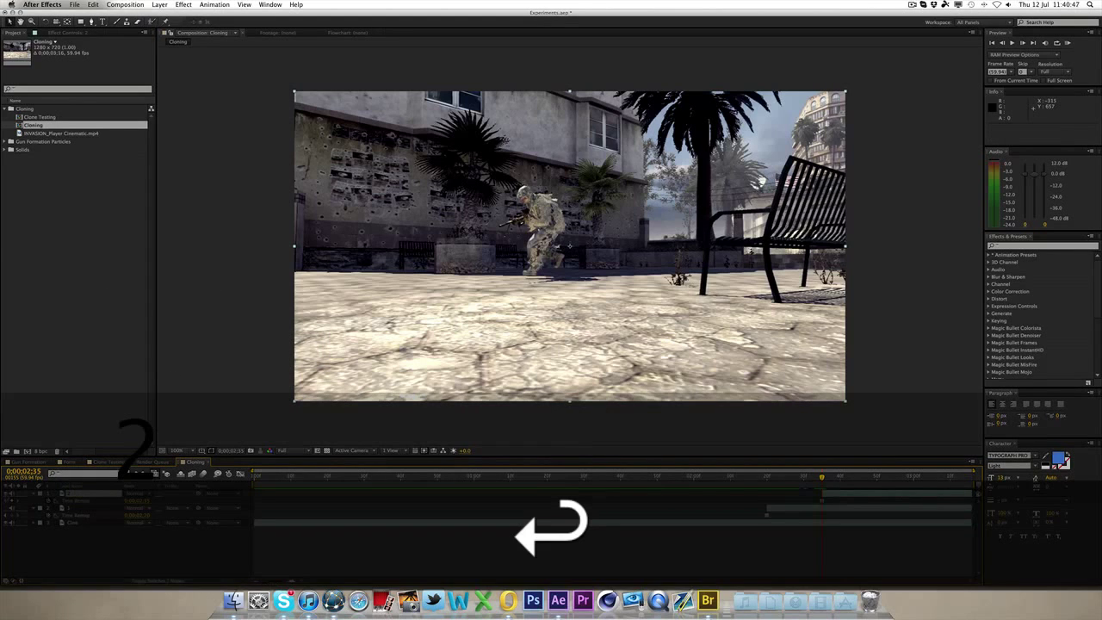
Step: Set the current time to 0;00;02;49 for the third clone position and hide layer 2
click(852, 479)
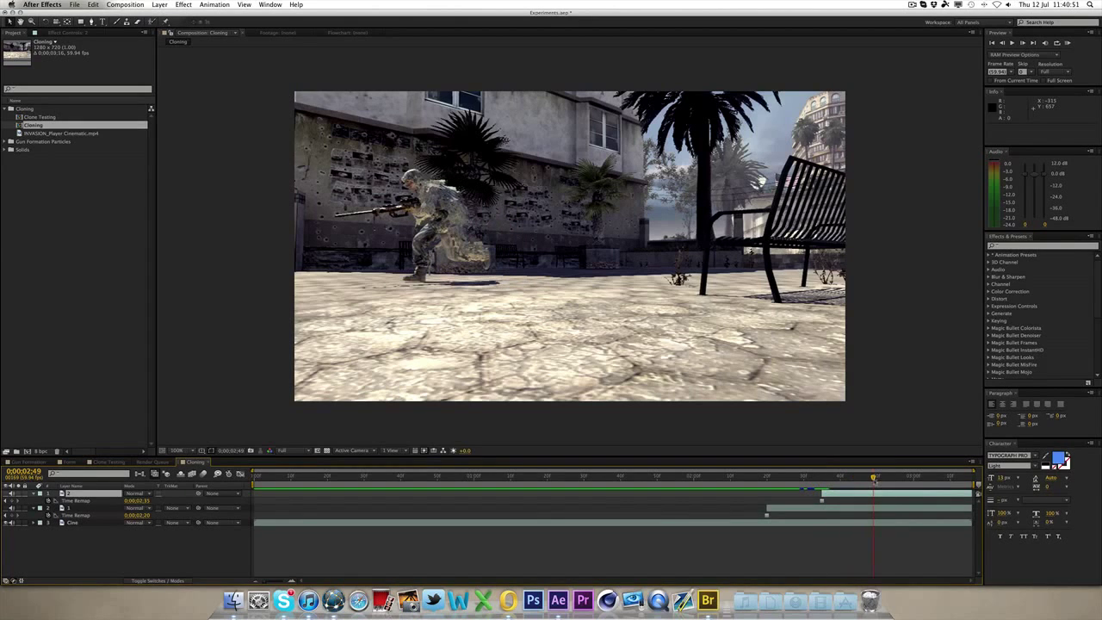
click(8, 494)
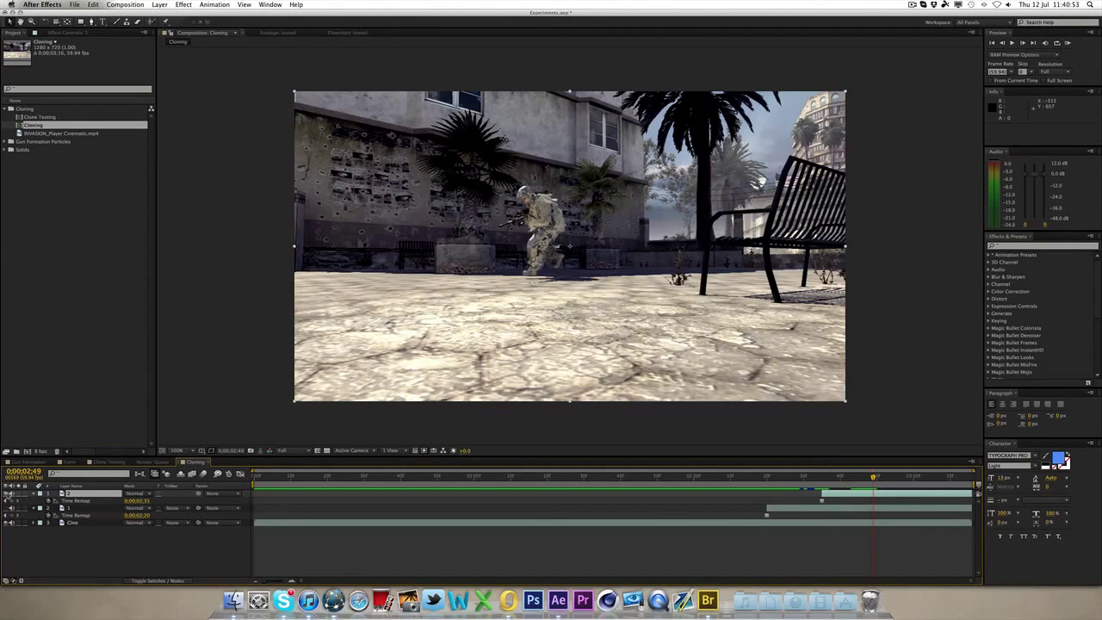
click(8, 494)
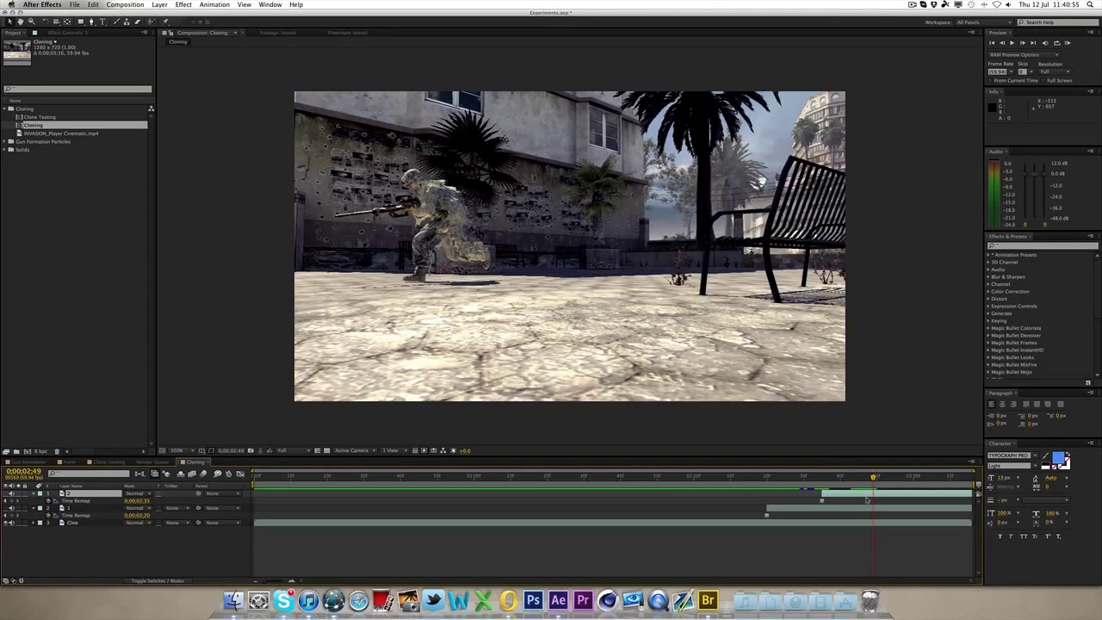
Step: Duplicate the Cine layer as a copy starting at 0;00;02;49, placed above layer 2, and rename it 3
click(850, 521)
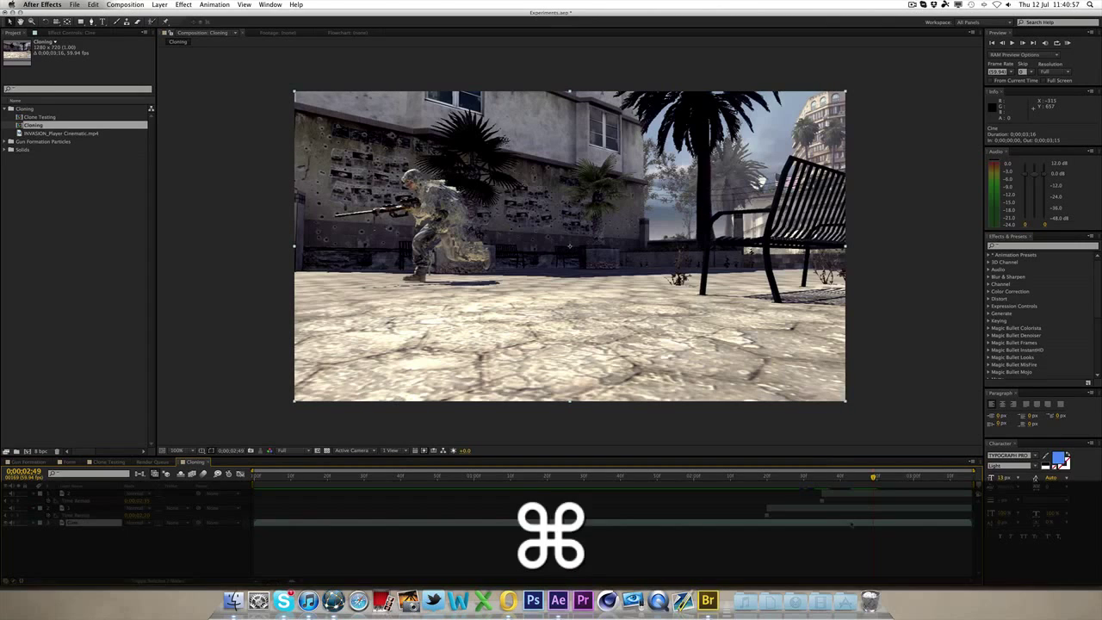
key(super+d)
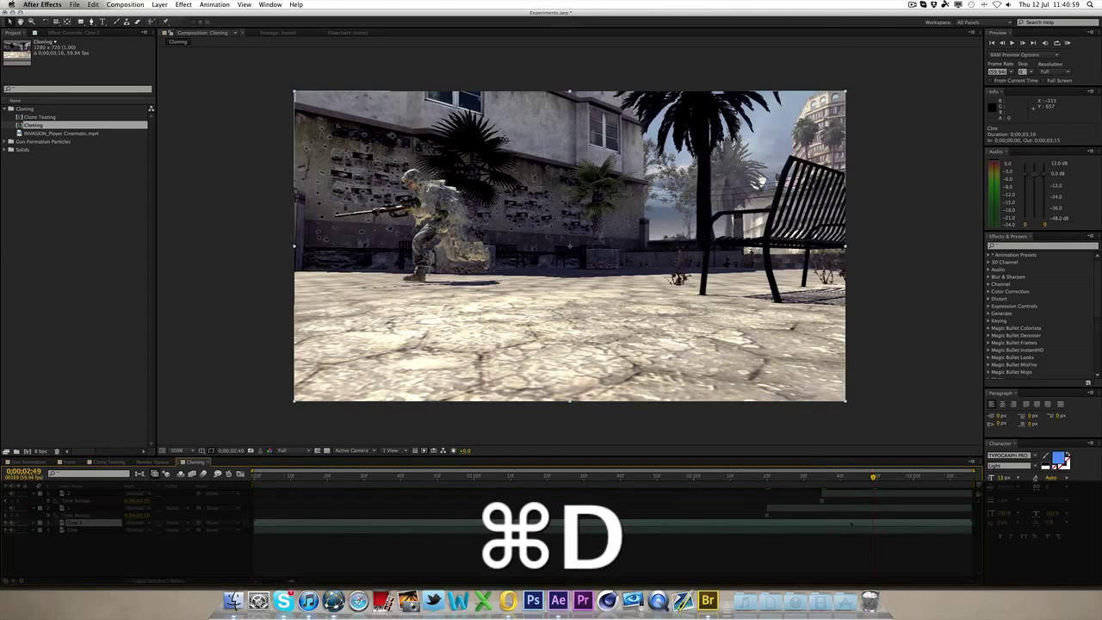
key(alt+bracketleft)
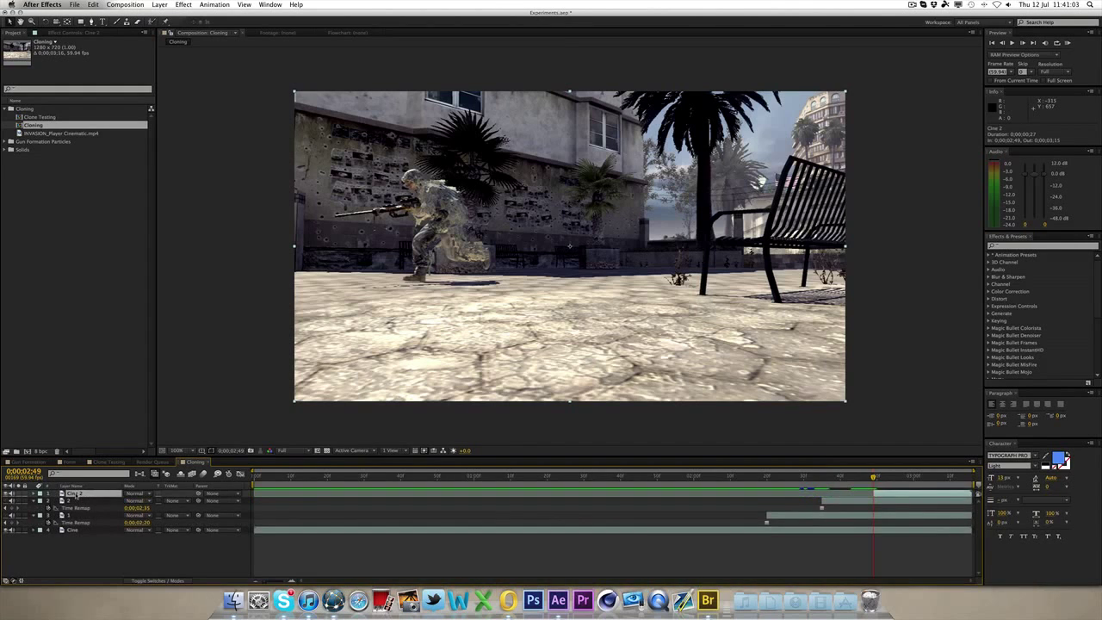
key(Return)
text(3)
key(Return)
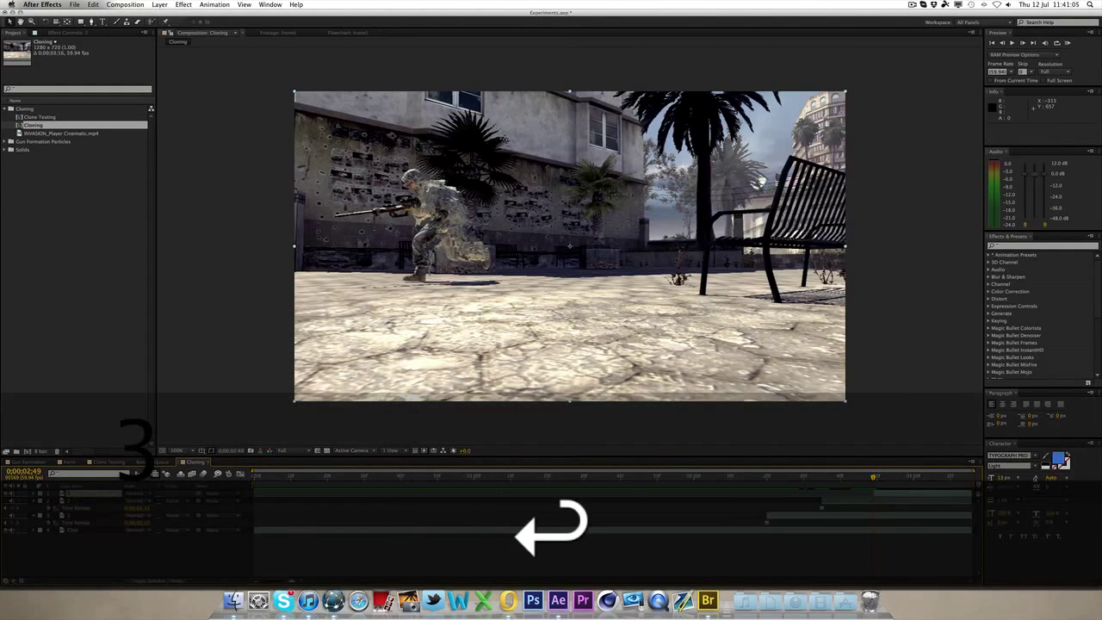
right_click(921, 493)
mouse_move(966, 342)
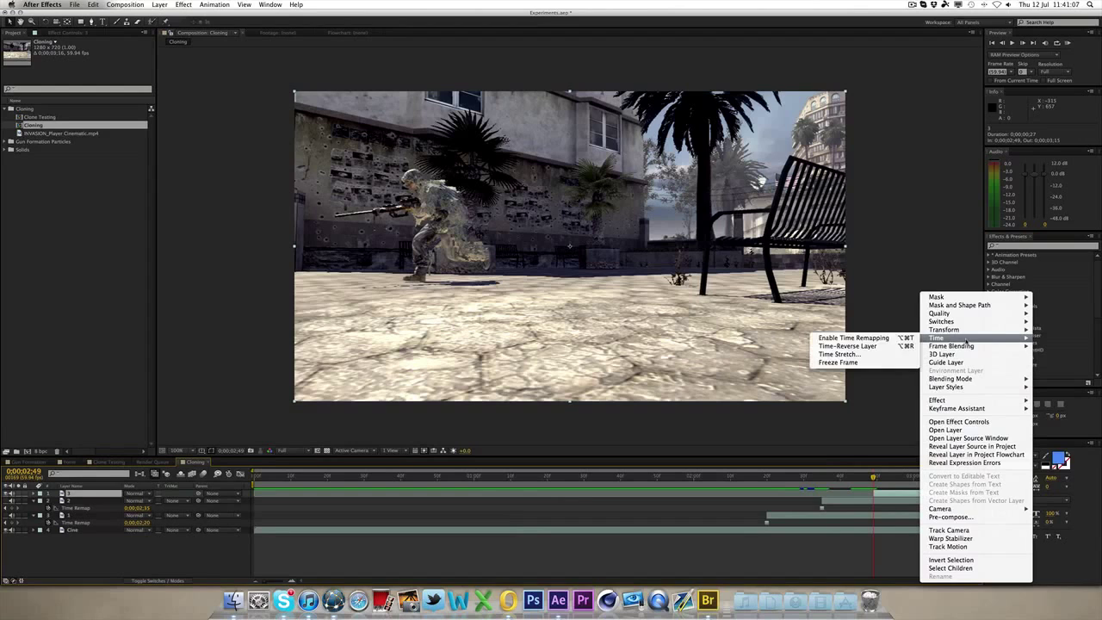
click(819, 340)
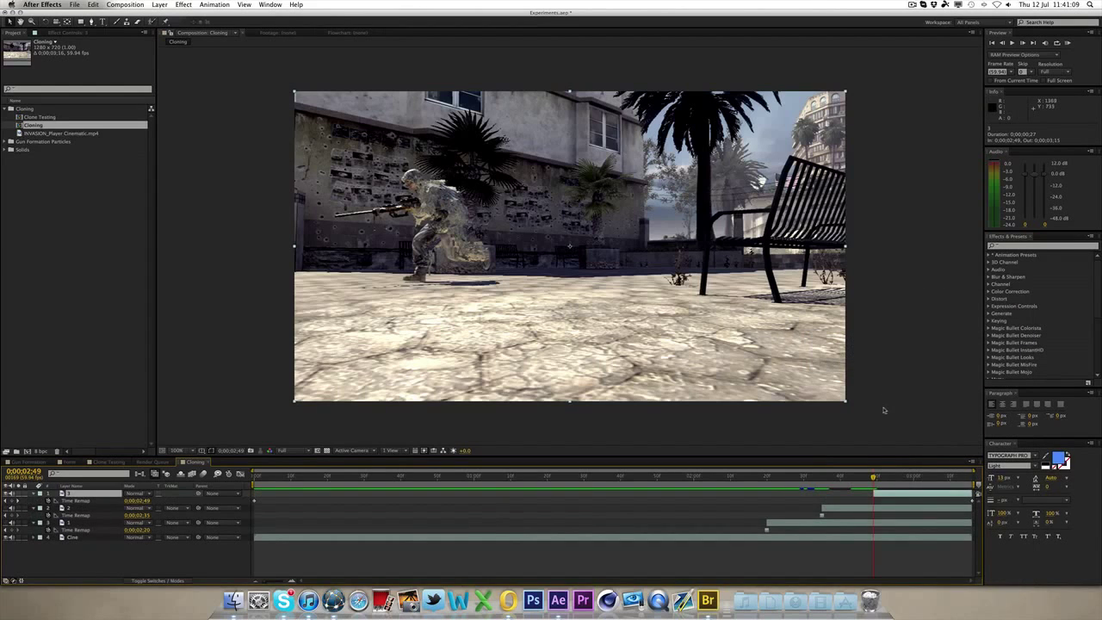
key(super+z)
Step: Apply Freeze Frame to layer 3 at 0;00;02;49
right_click(890, 493)
mouse_move(906, 338)
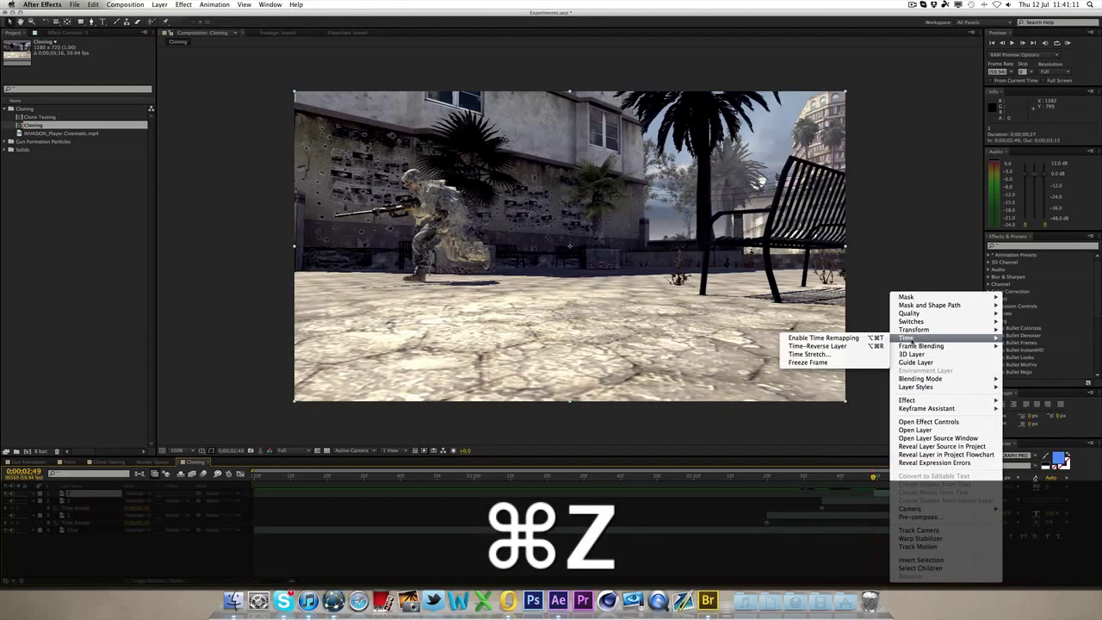
click(807, 361)
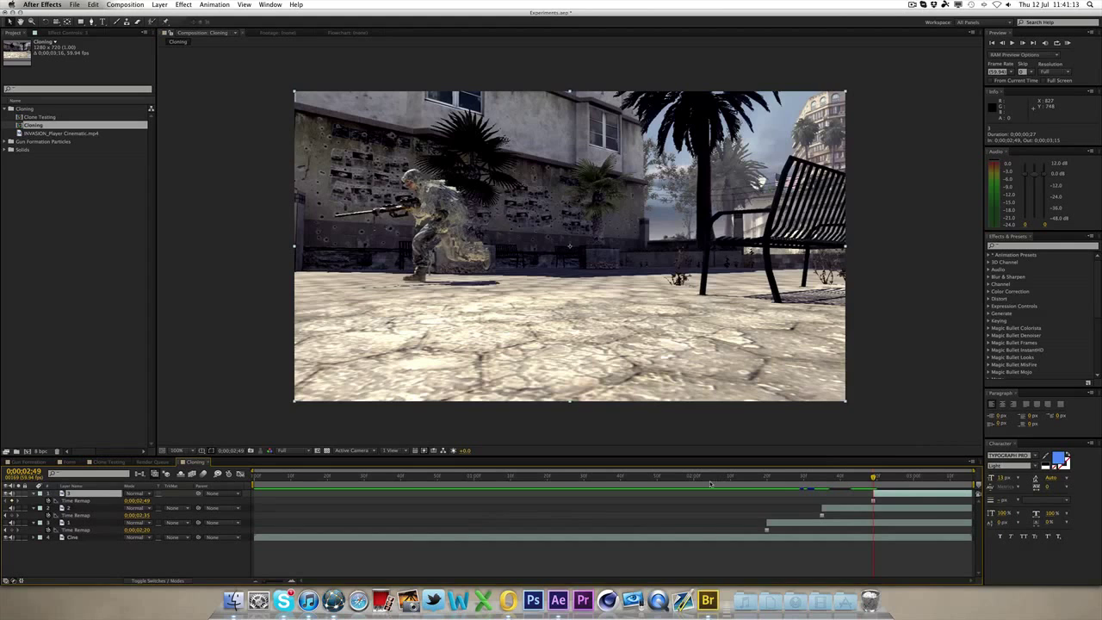
Step: Make layers 1 and 2 visible again and return the current time to 0;00;02;20
drag(710, 484, 769, 485)
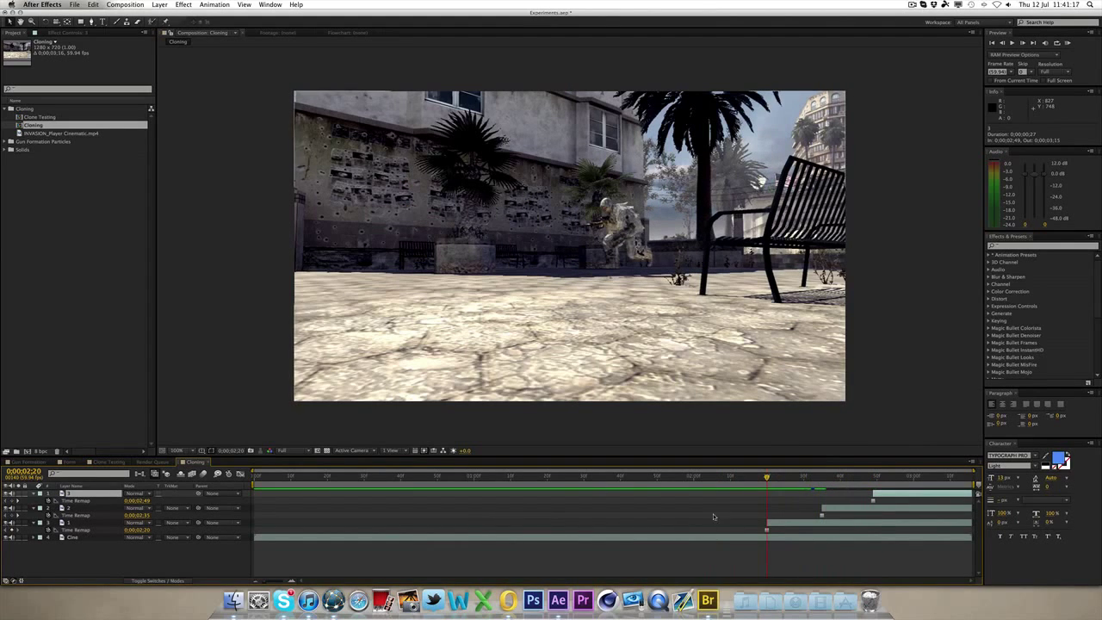
drag(736, 477, 767, 479)
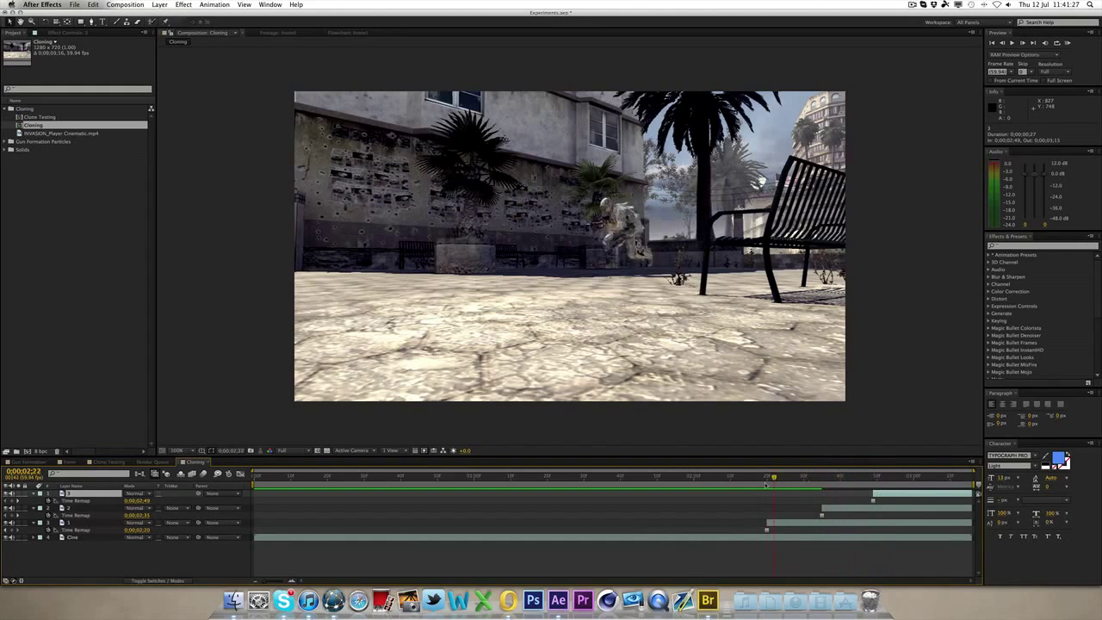
click(813, 431)
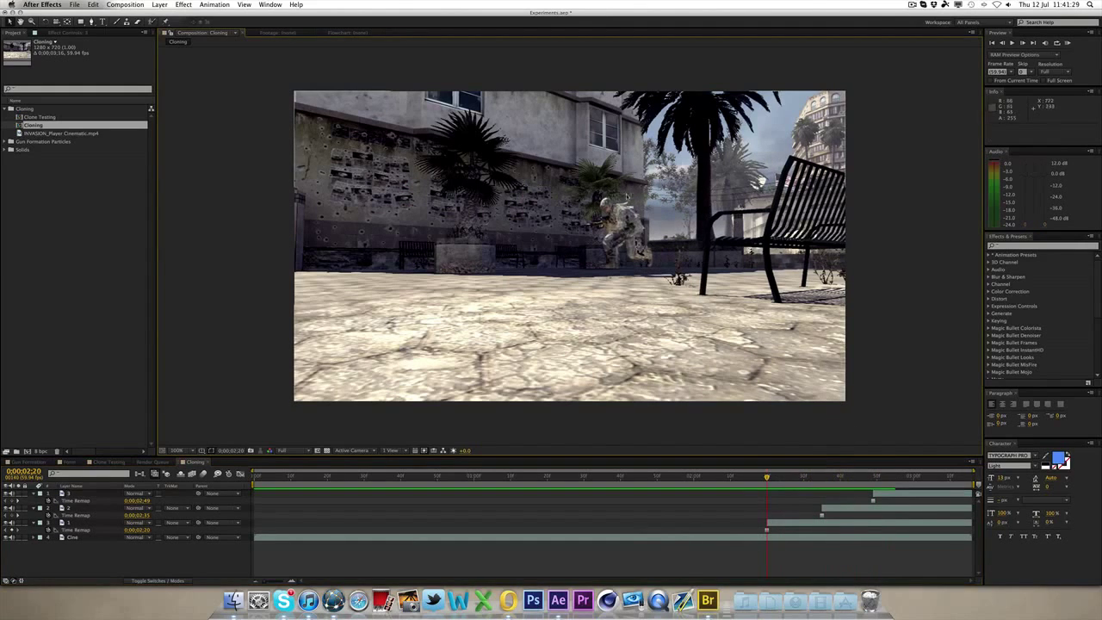
Step: Start a Pen tool mask on layer 1, tracing the soldier's helmet, face and rifle closely
key(h)
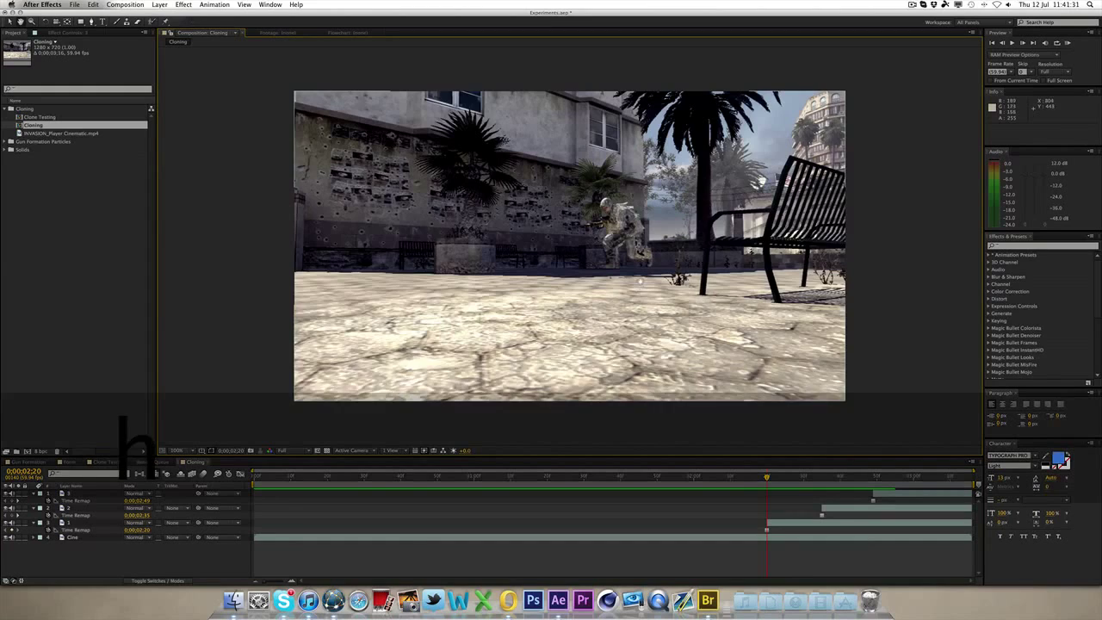
drag(638, 258, 587, 288)
scroll(588, 296, up, 1)
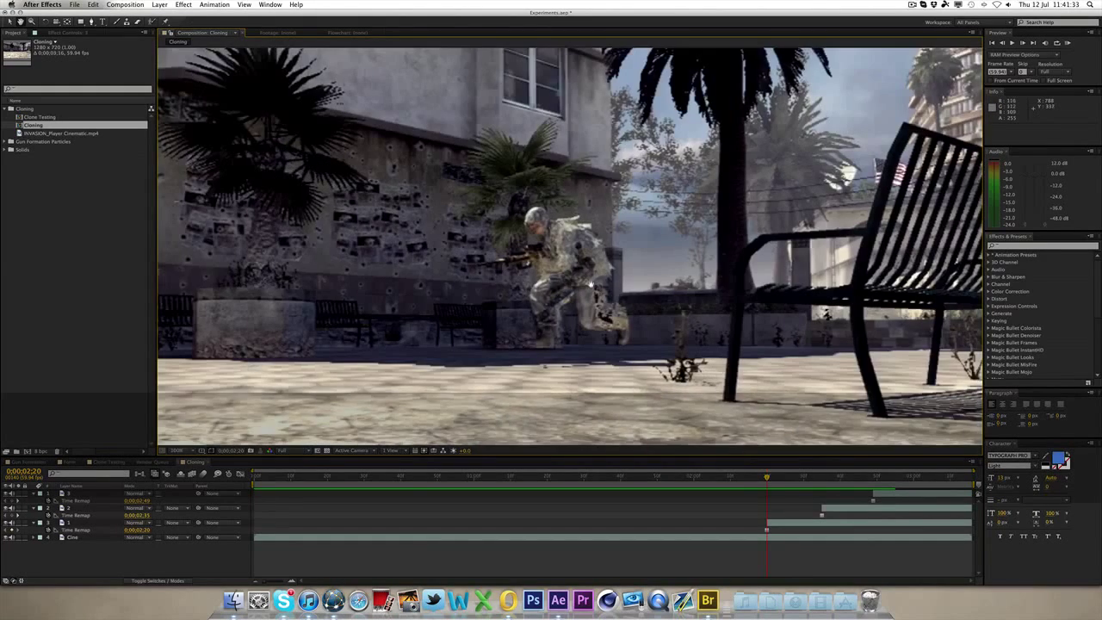
scroll(591, 285, up, 4)
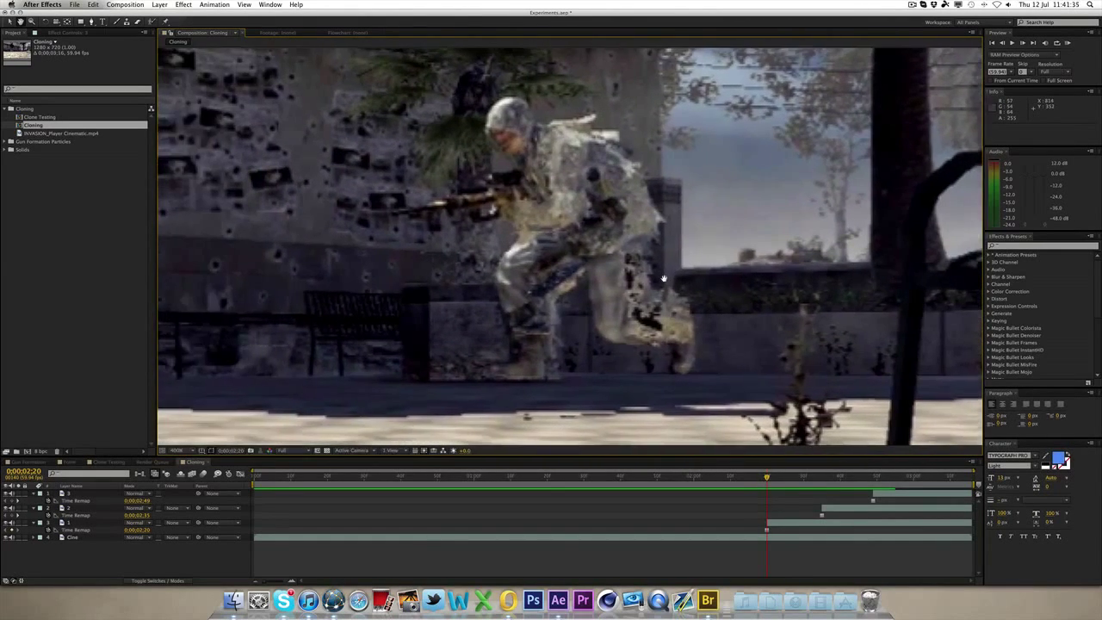
drag(664, 278, 602, 278)
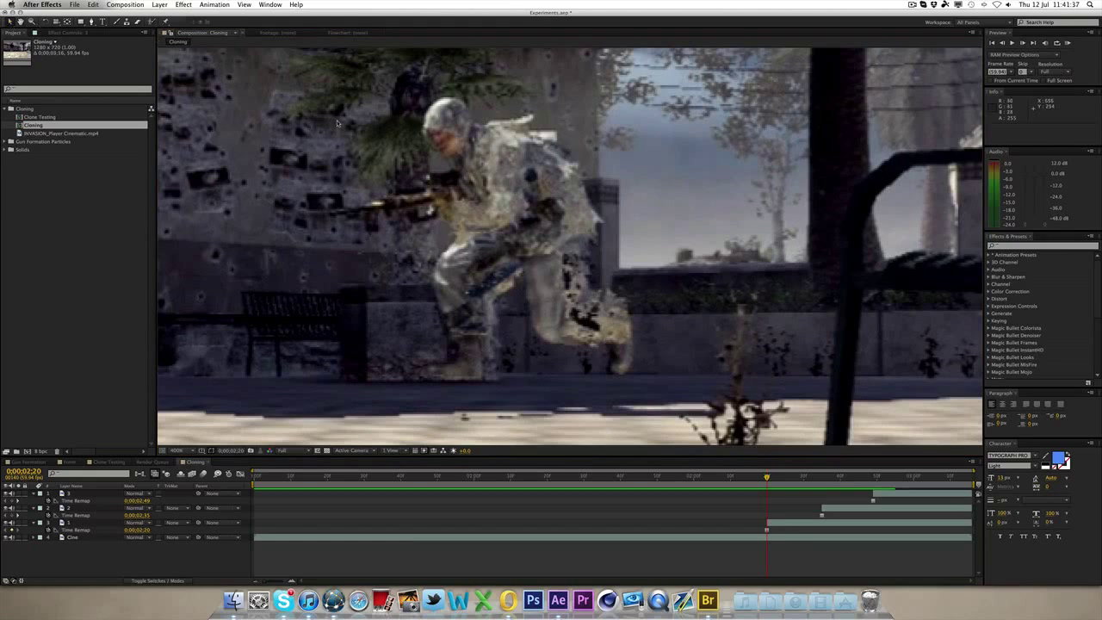
click(782, 525)
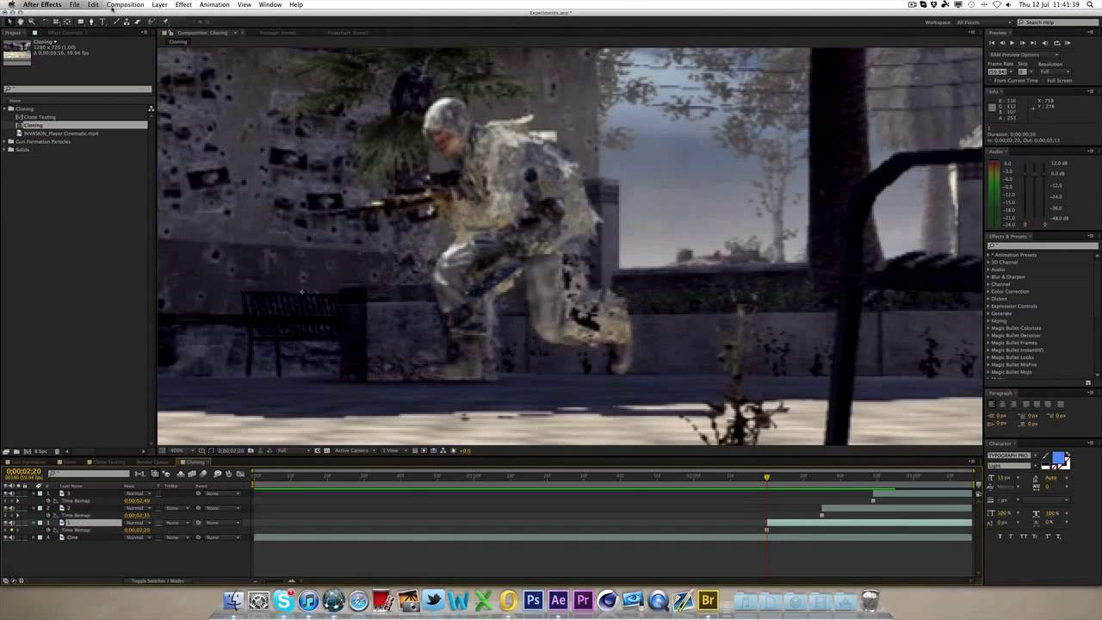
click(90, 22)
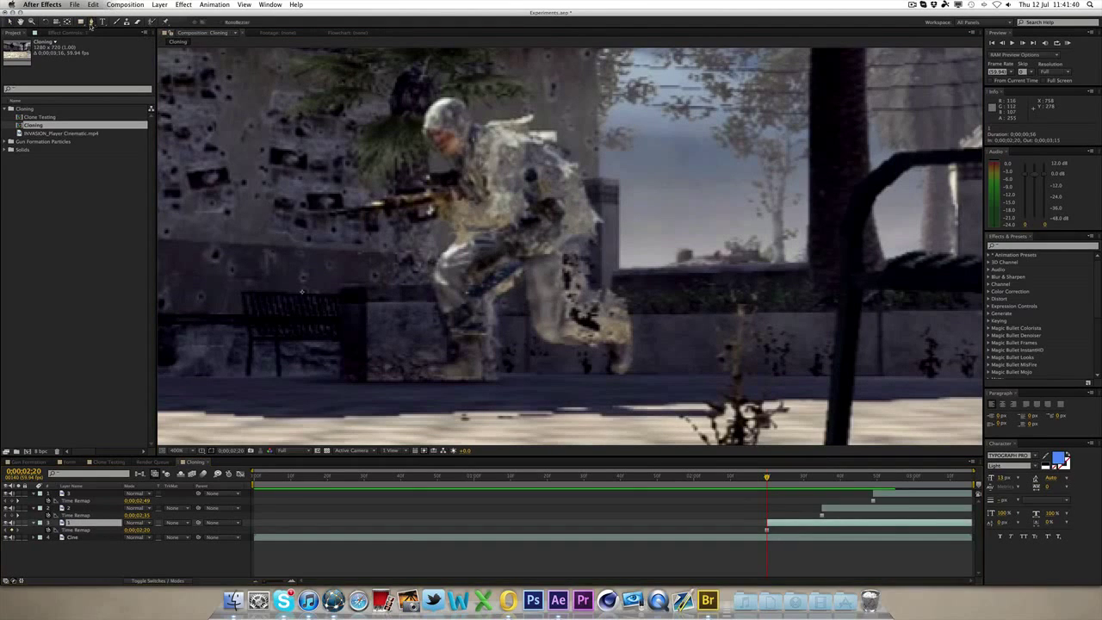
click(469, 114)
click(450, 95)
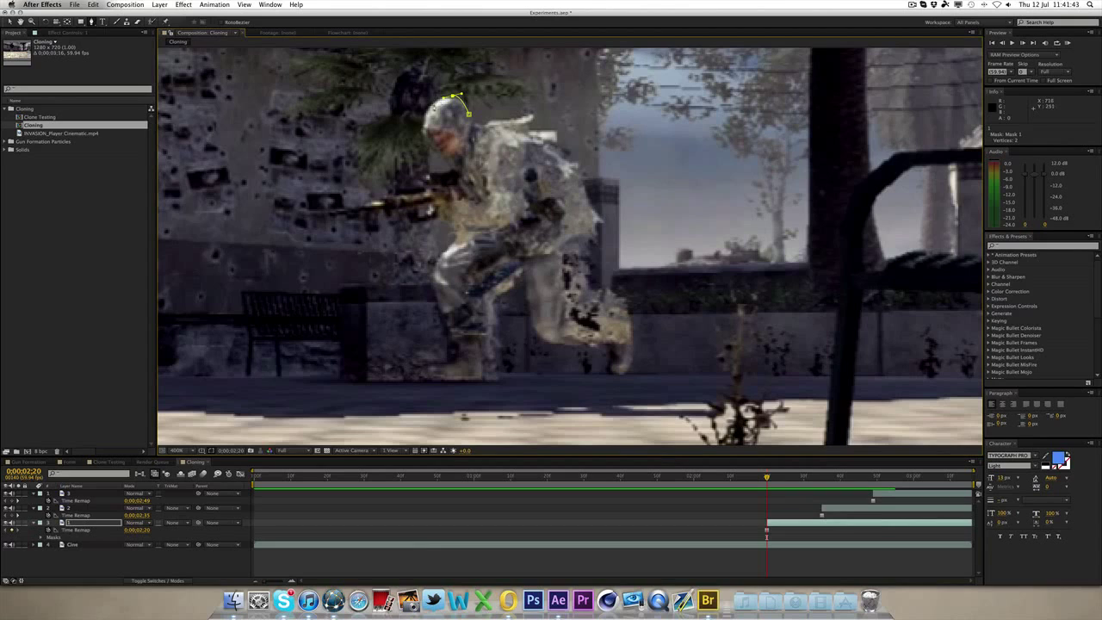
click(428, 110)
click(450, 171)
click(438, 172)
click(426, 176)
click(402, 191)
click(375, 203)
click(331, 211)
click(384, 211)
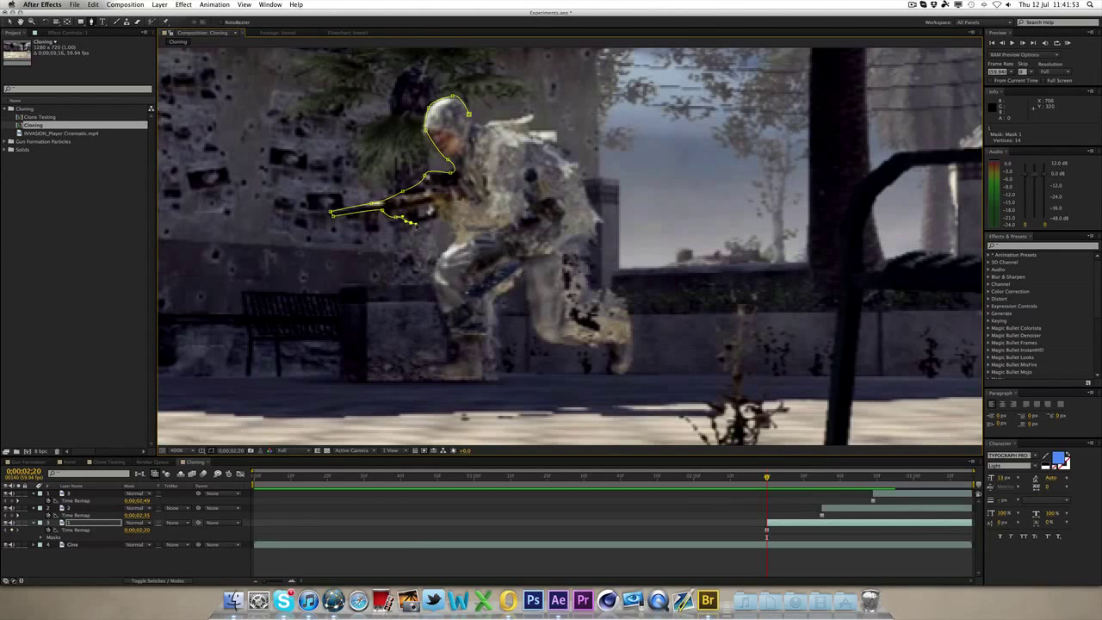
Step: Continue the mask from the rifle down the front leg and around the sole of the front boot
click(454, 236)
click(438, 258)
click(448, 320)
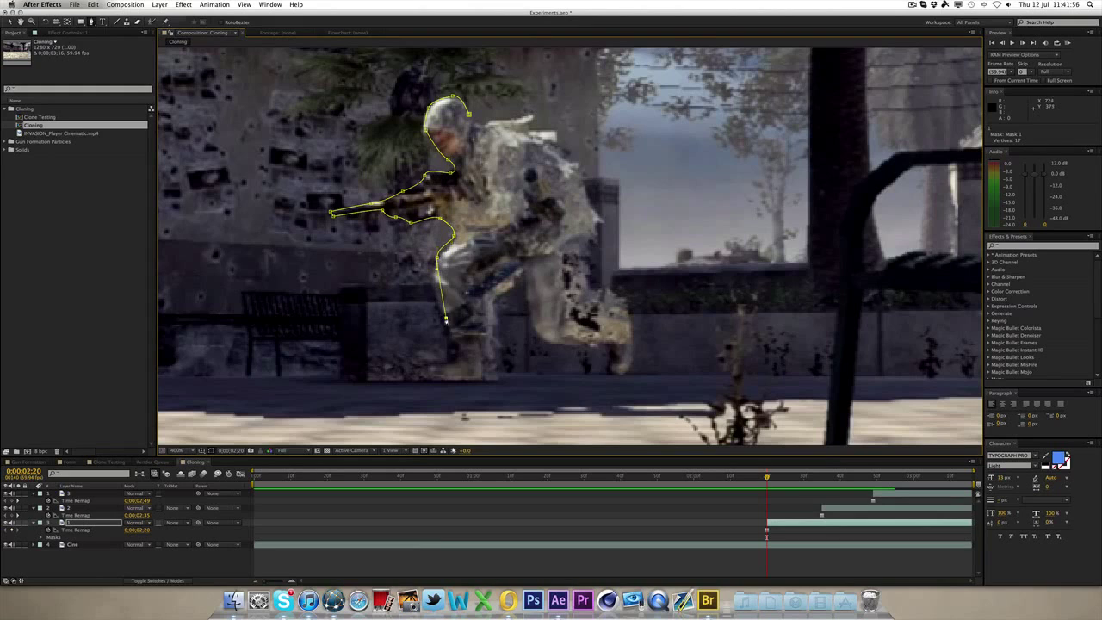
click(456, 365)
click(438, 368)
click(440, 377)
click(492, 378)
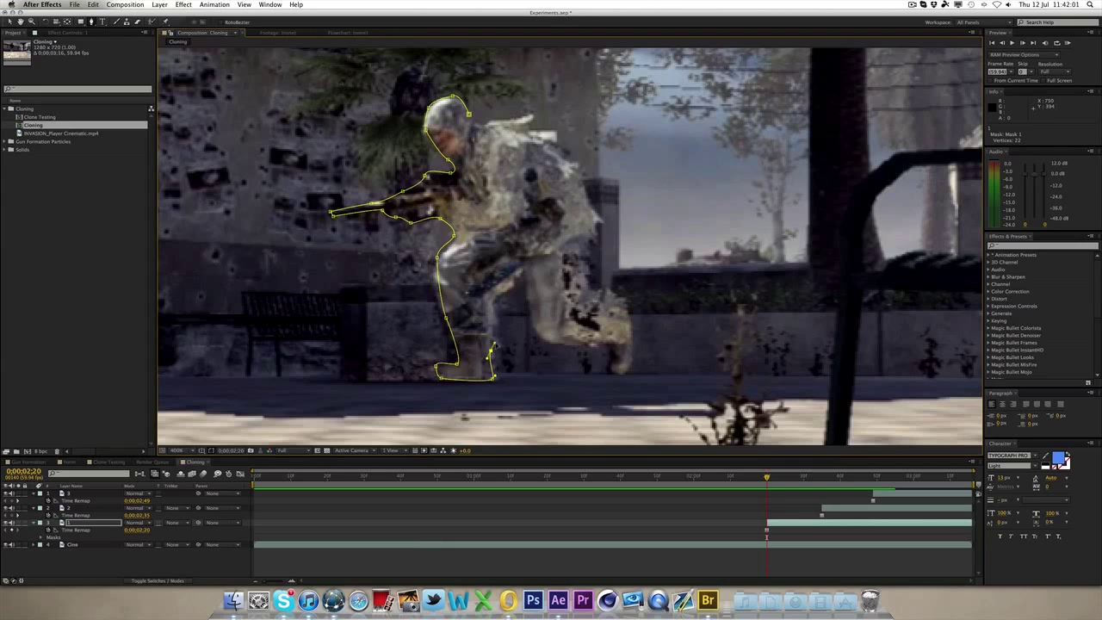
Step: Trace the mask up the inside of the front leg and along the rear leg to the rear boot
click(498, 298)
click(522, 275)
click(527, 296)
click(528, 314)
drag(555, 344, 573, 344)
click(608, 366)
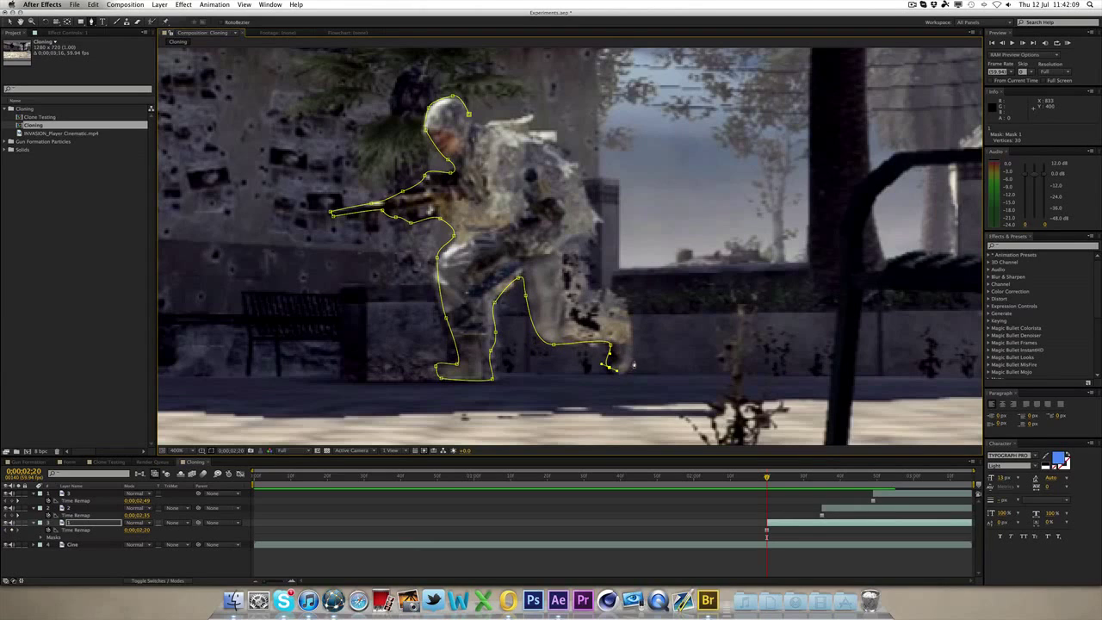
click(633, 365)
Step: Trace the mask up the soldier's rear leg, back and shoulders and close it at the helmet
click(631, 306)
drag(621, 291, 642, 295)
click(590, 280)
click(590, 245)
drag(595, 231, 599, 219)
drag(579, 175, 575, 162)
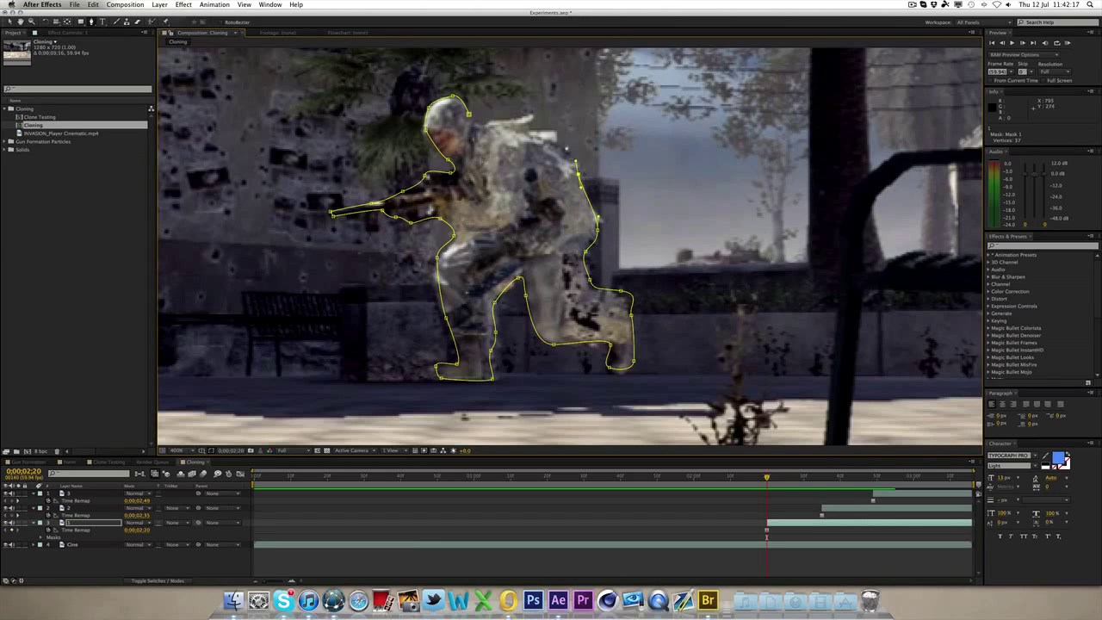
click(562, 136)
drag(541, 127, 533, 128)
click(532, 114)
click(459, 94)
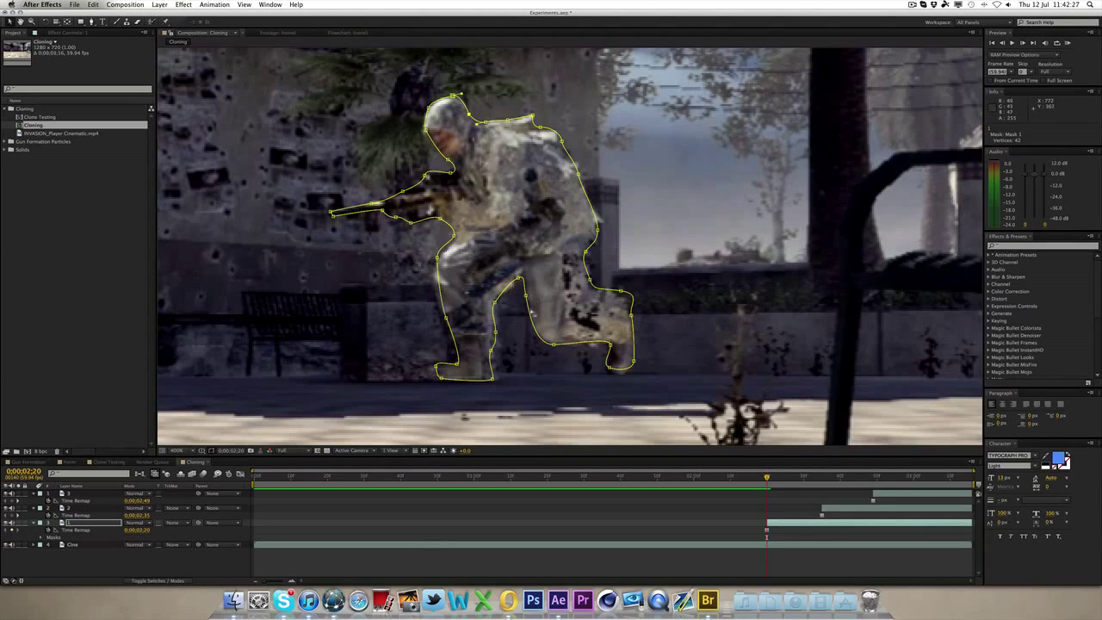
Step: Show the mask properties of layer 1 and set the Mask Feather of Mask 1 to 2 pixels
key(m)
key(m)
key(m)
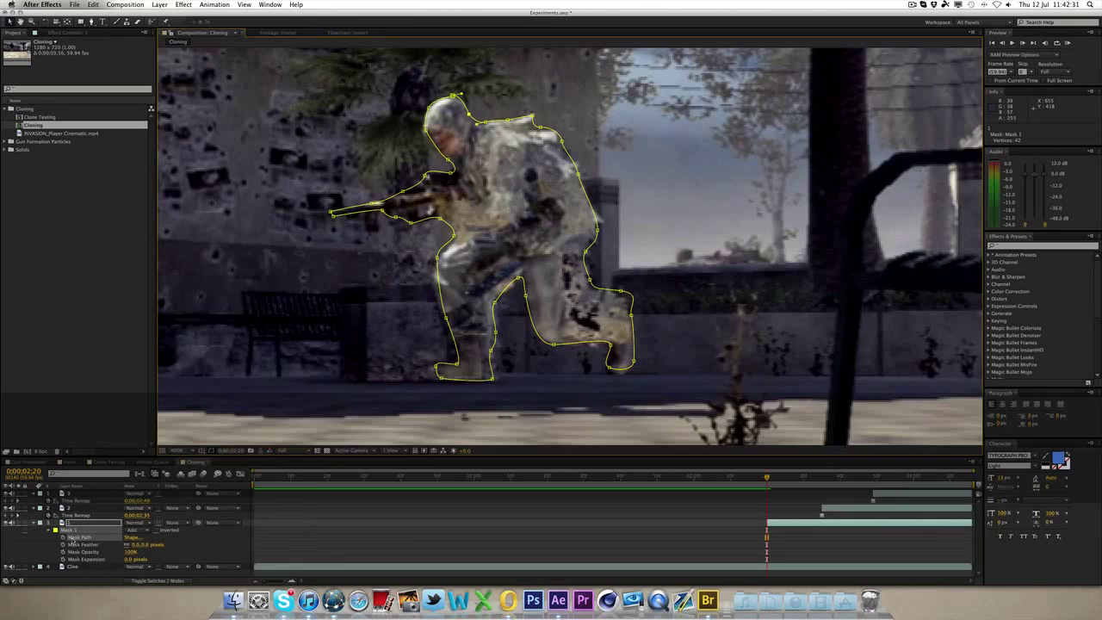
click(148, 545)
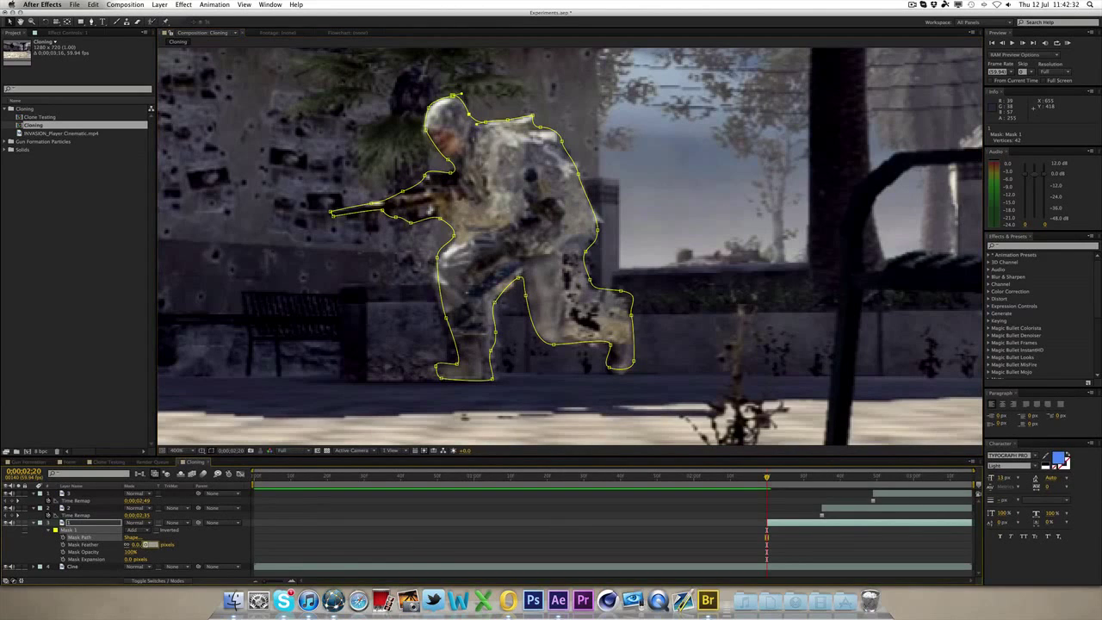
text(2)
key(Return)
click(206, 550)
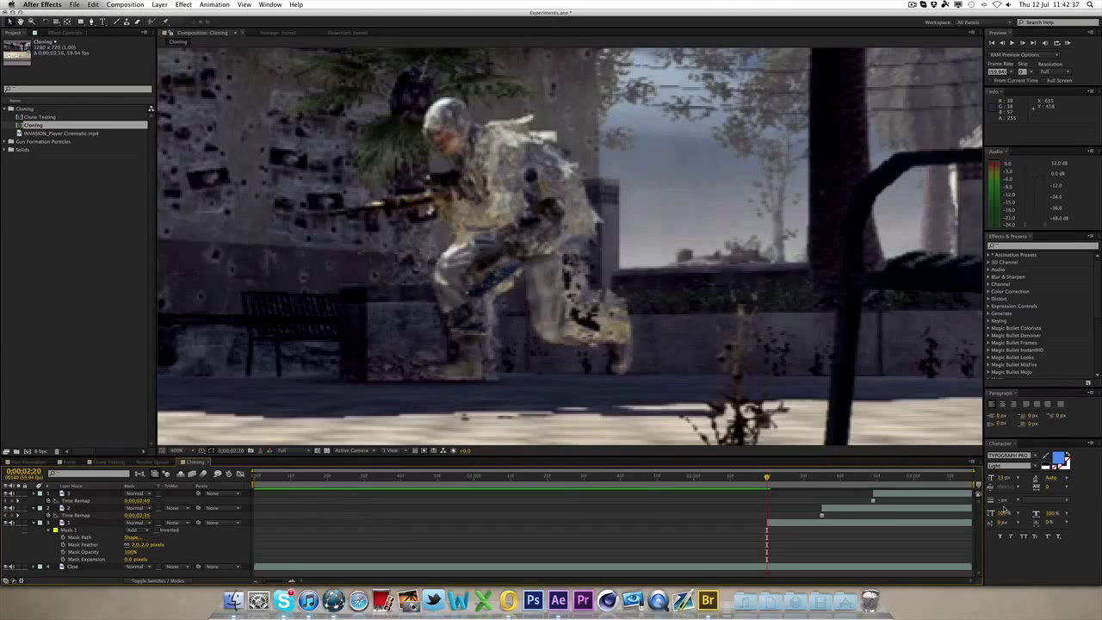
Step: Start a second mask on layer 1 with the Pen tool, tracing the lower edge of the soldier's shadow to the small plant
mouse_move(769, 479)
mouse_down()
mouse_move(809, 486)
mouse_move(687, 487)
mouse_move(832, 482)
mouse_move(726, 483)
mouse_move(797, 483)
mouse_move(766, 480)
mouse_up()
scroll(715, 369, down, 2)
click(789, 525)
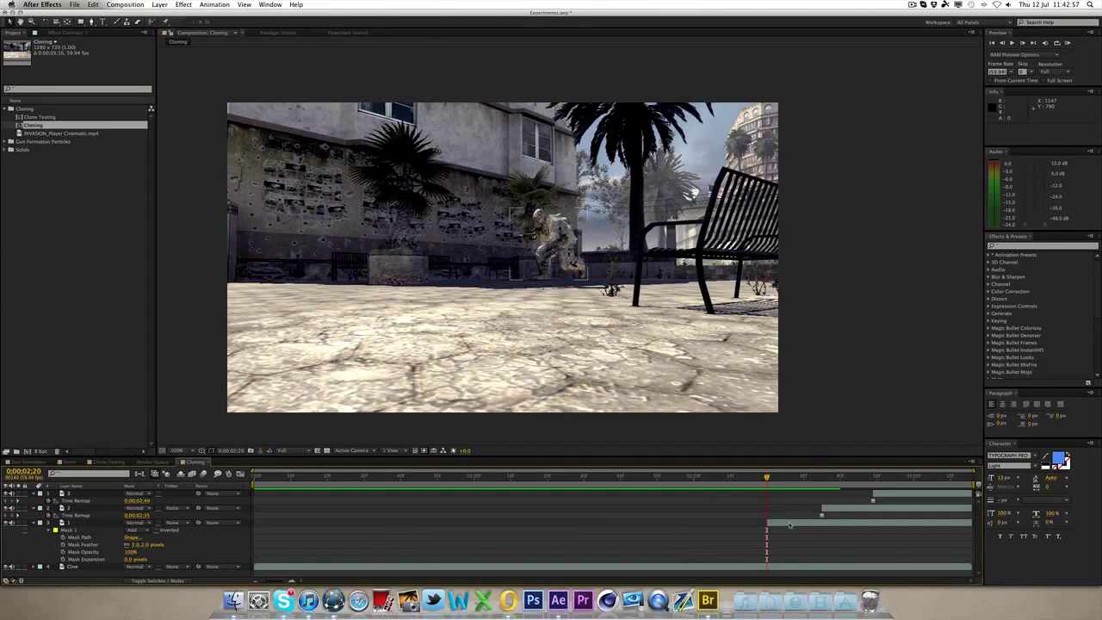
scroll(562, 212, up, 4)
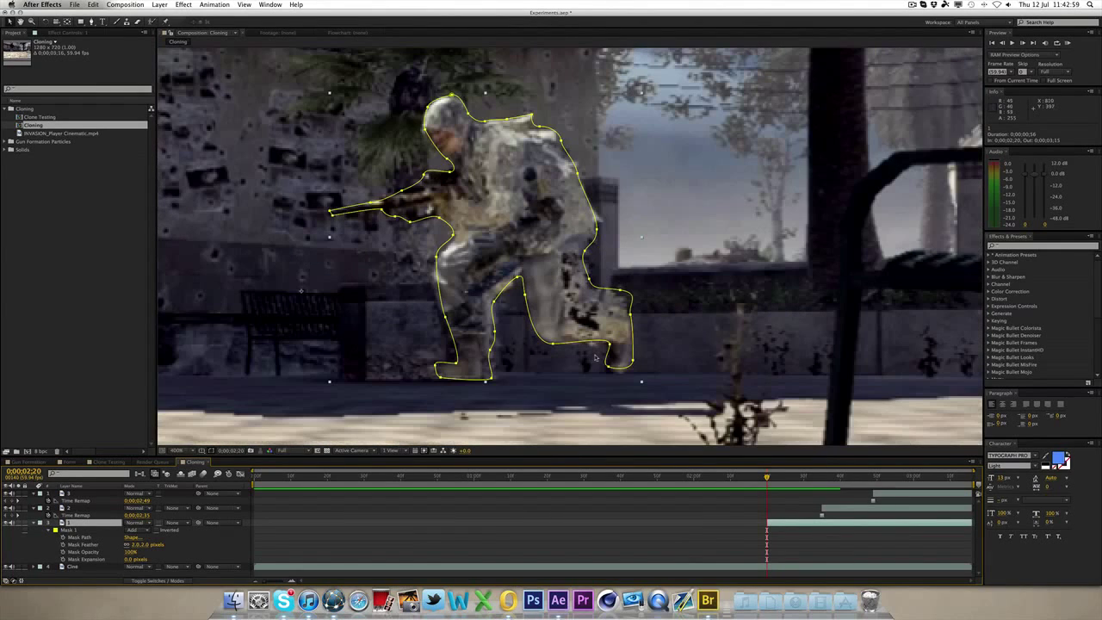
key(h)
drag(595, 357, 398, 282)
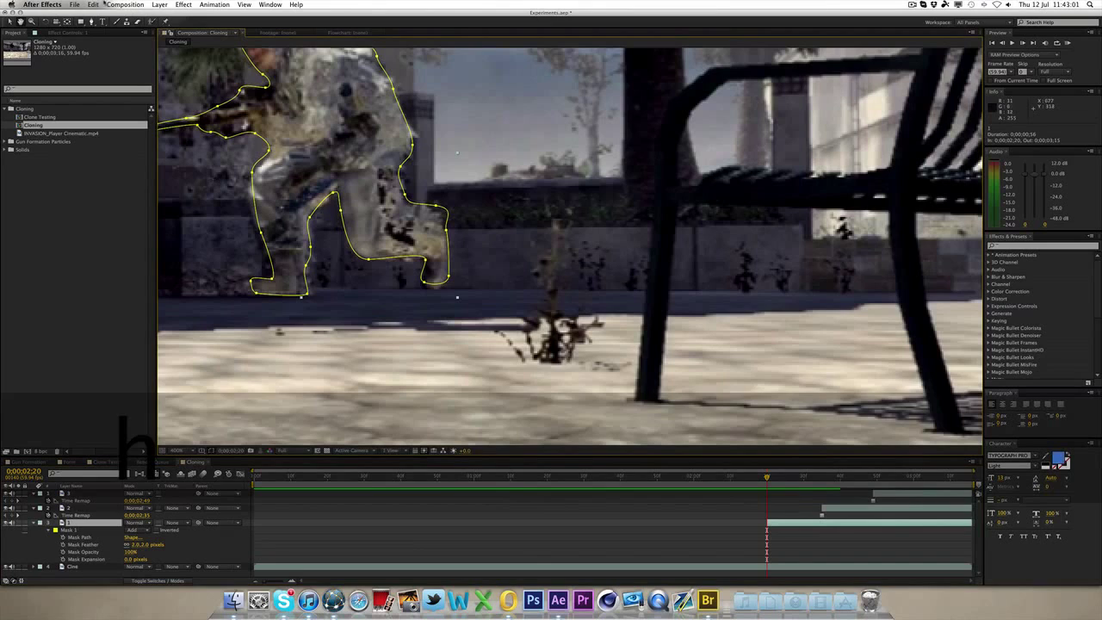
key(g)
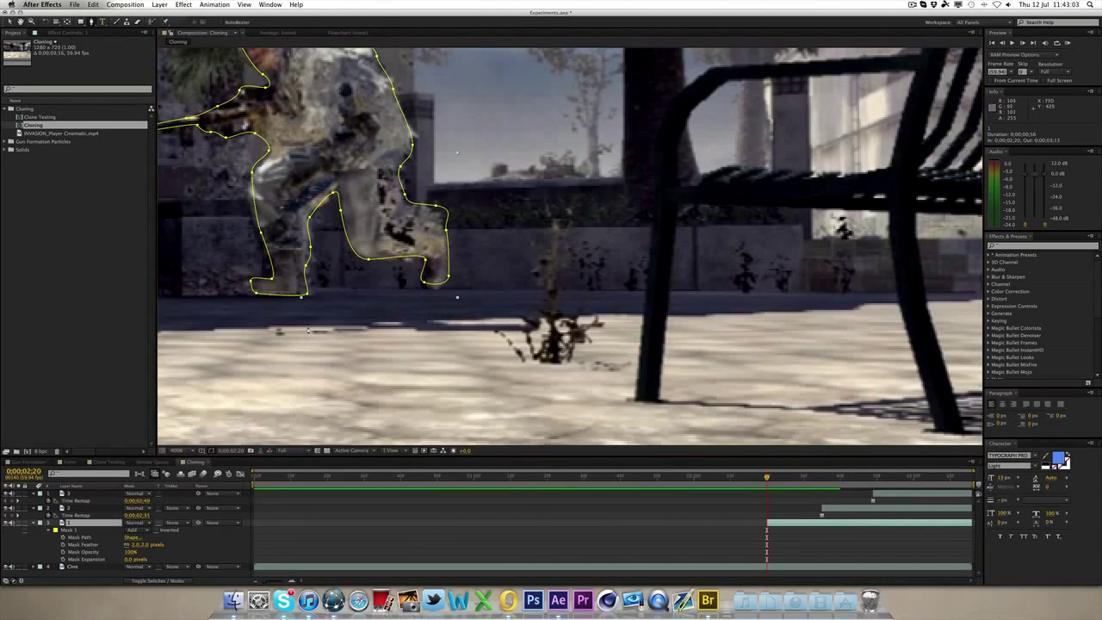
click(356, 326)
click(277, 333)
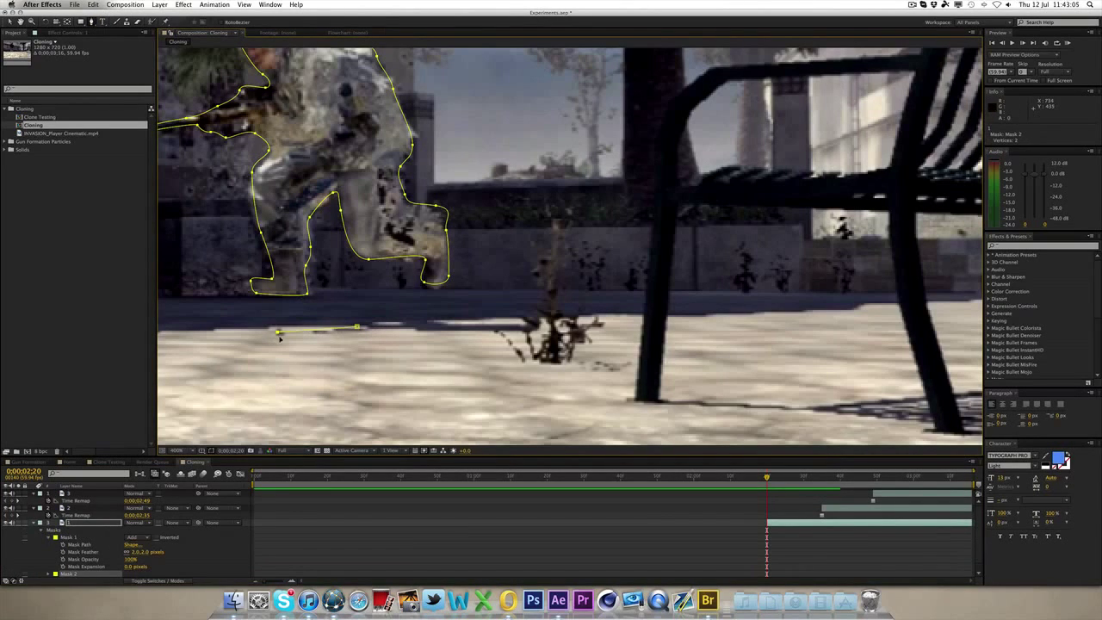
click(387, 328)
drag(531, 333, 510, 325)
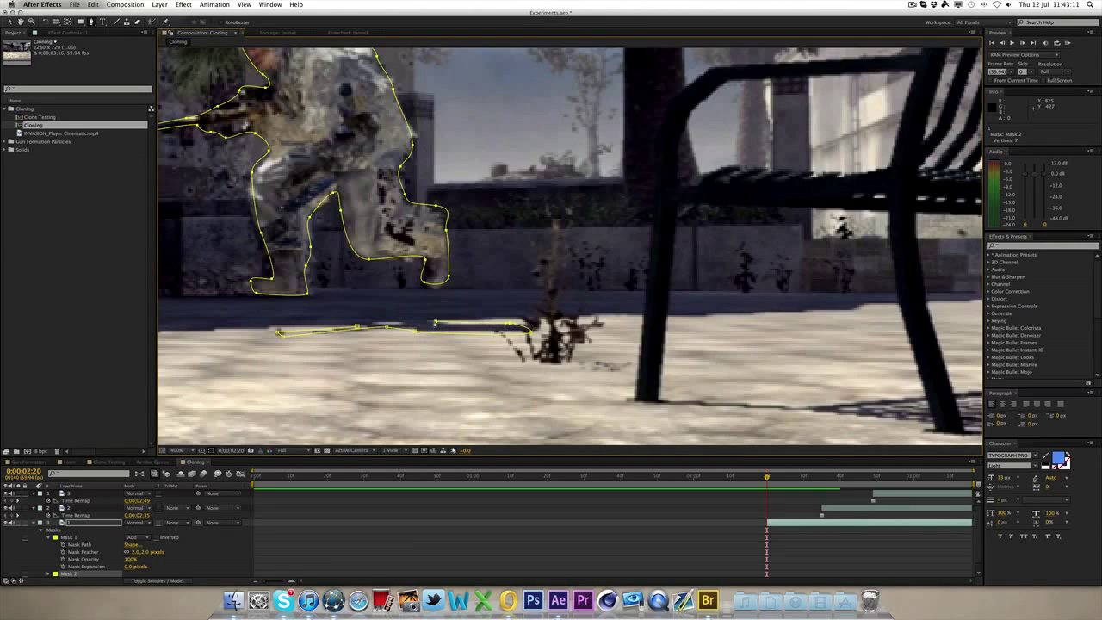
Step: Trace the shadow mask on layer 1 back along the shadow's upper edge and close it
drag(436, 322, 432, 319)
click(372, 318)
click(358, 327)
Step: Set the Mask Feather of Mask 2 on layer 1 to 2 pixels and return to the Selection tool
scroll(90, 568, down, 1)
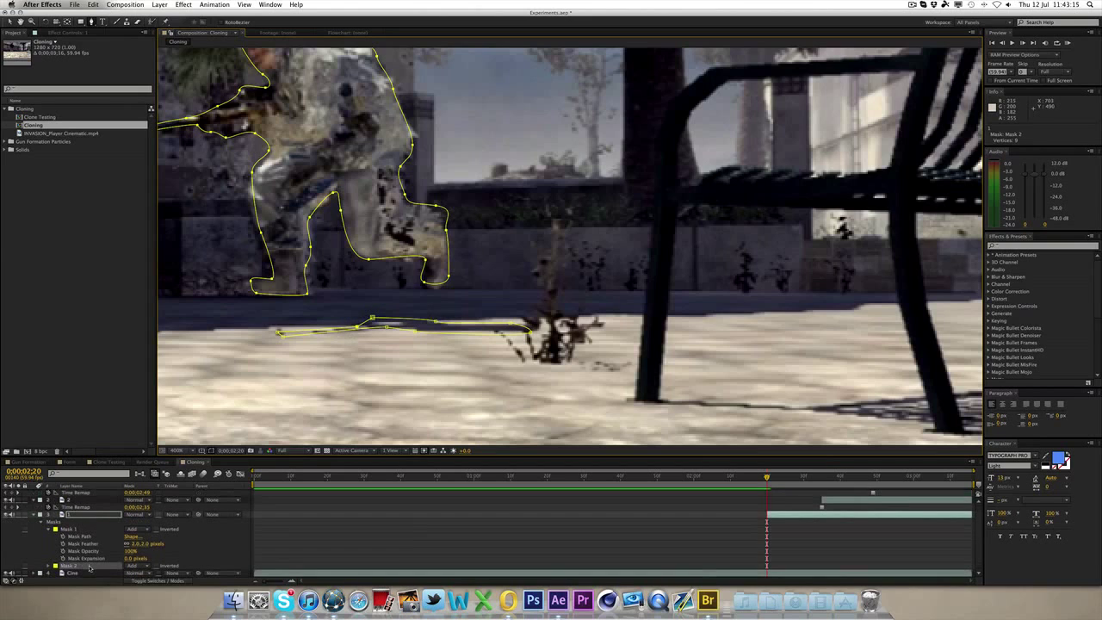
click(50, 565)
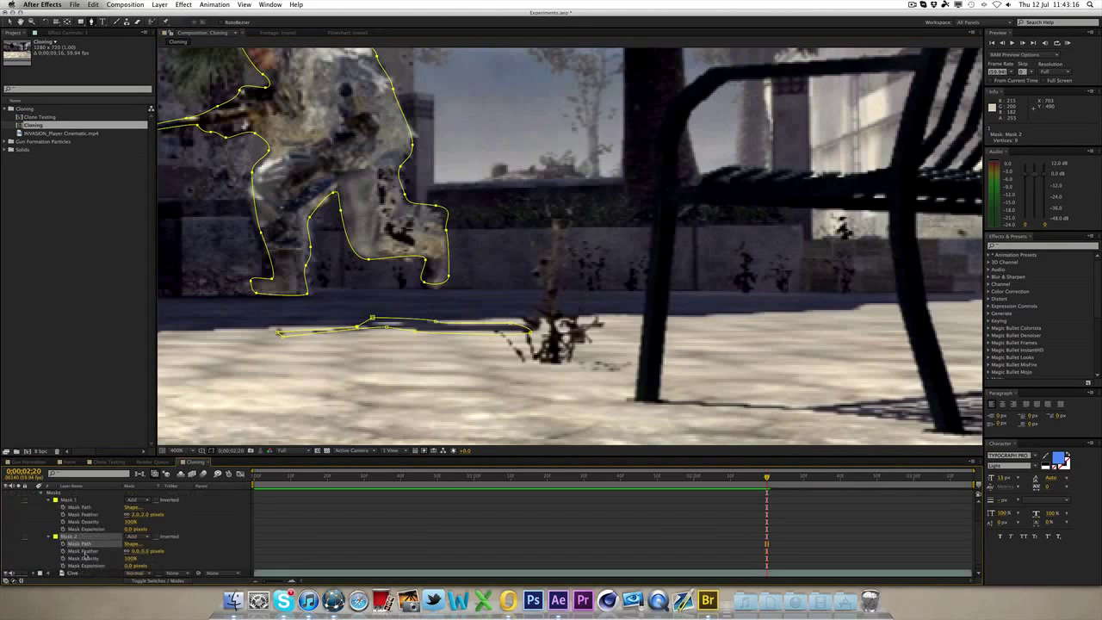
click(138, 551)
text(2)
key(Return)
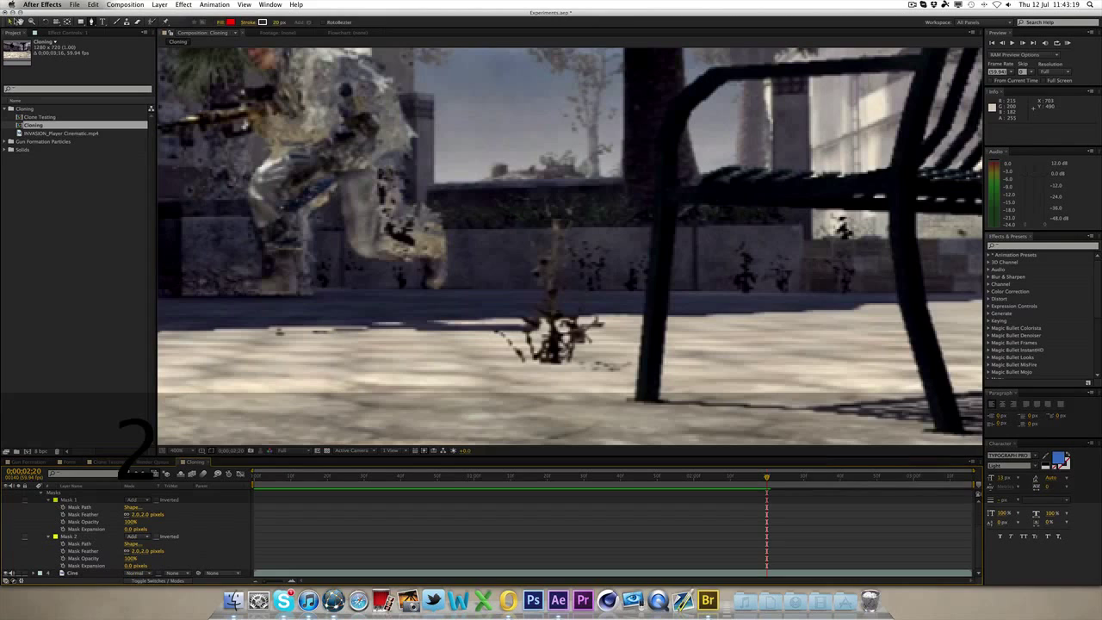
click(12, 22)
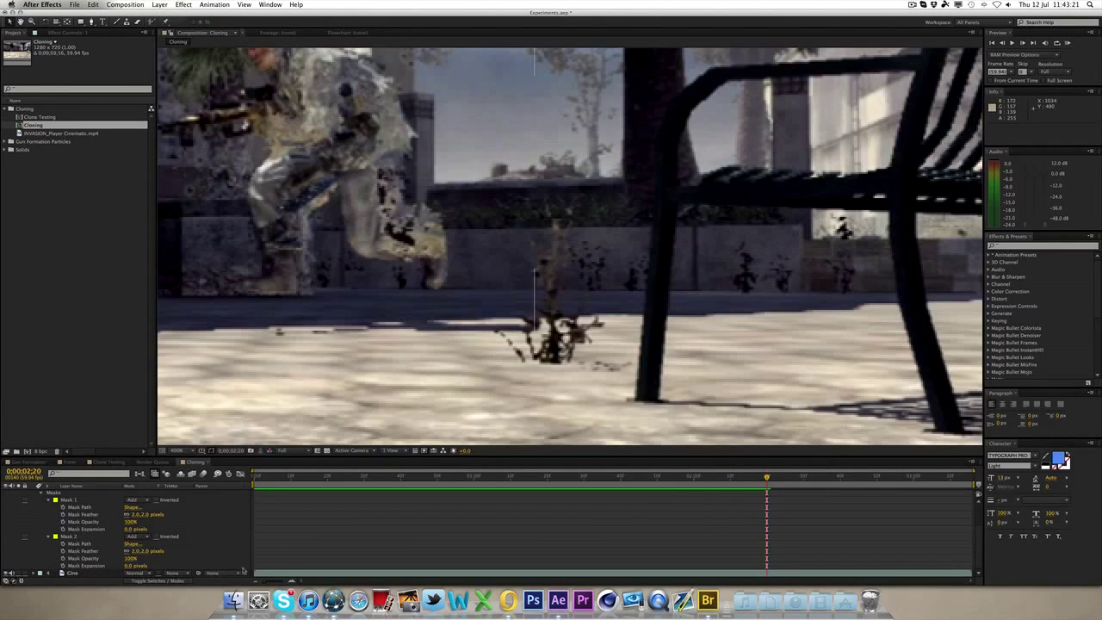
Step: Collapse the mask properties of layer 1
scroll(654, 521, up, 5)
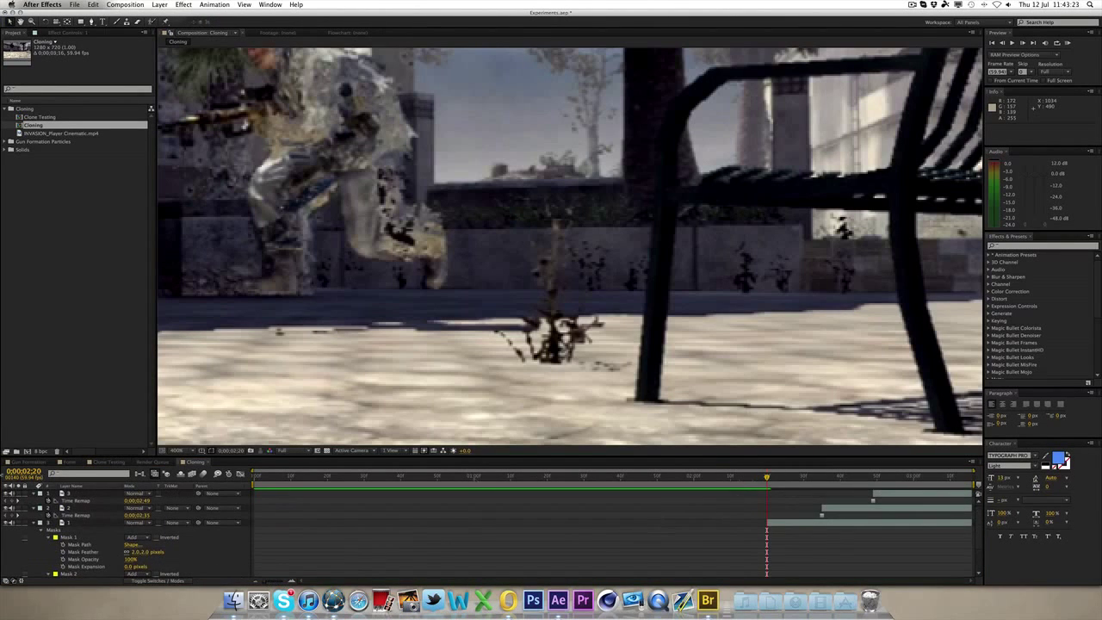
click(33, 523)
scroll(439, 300, down, 2)
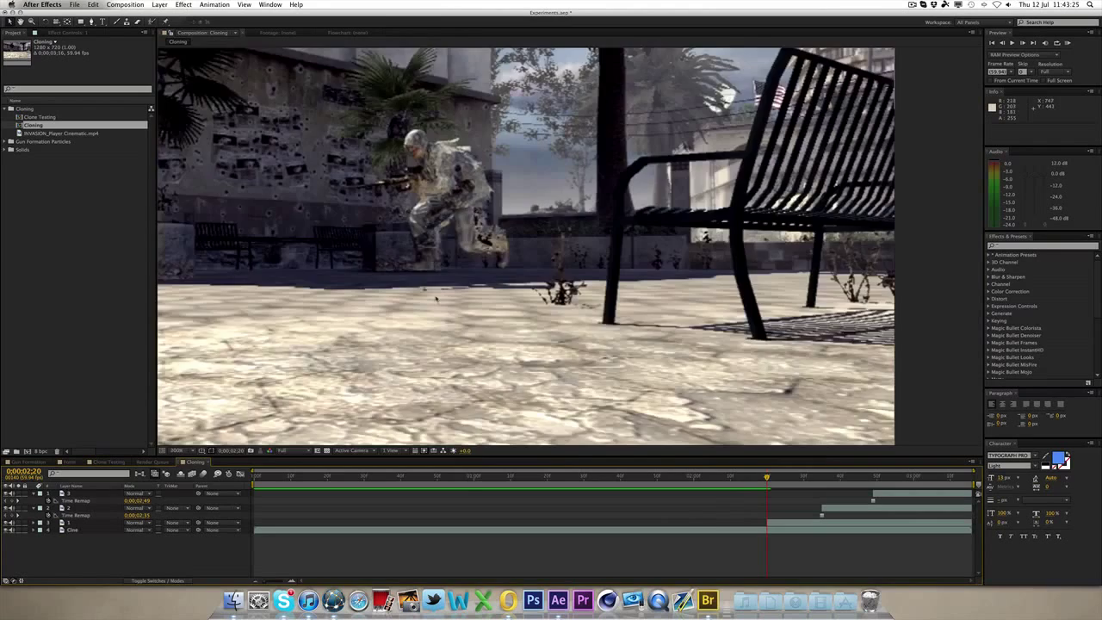
key(h)
drag(459, 271, 583, 285)
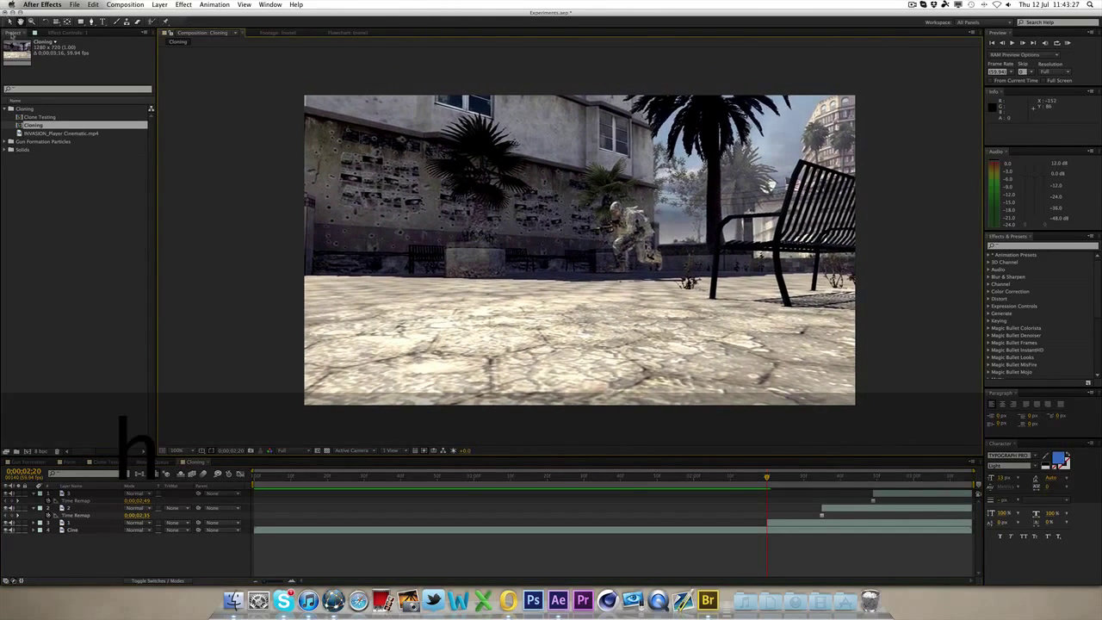
key(v)
Step: Go to 0;00;02;35 and start a mask on layer 2, tracing from the front boot's heel around the rear leg to the lower back
mouse_move(772, 477)
mouse_down()
mouse_move(825, 478)
mouse_move(735, 478)
mouse_move(793, 480)
mouse_move(766, 477)
mouse_up()
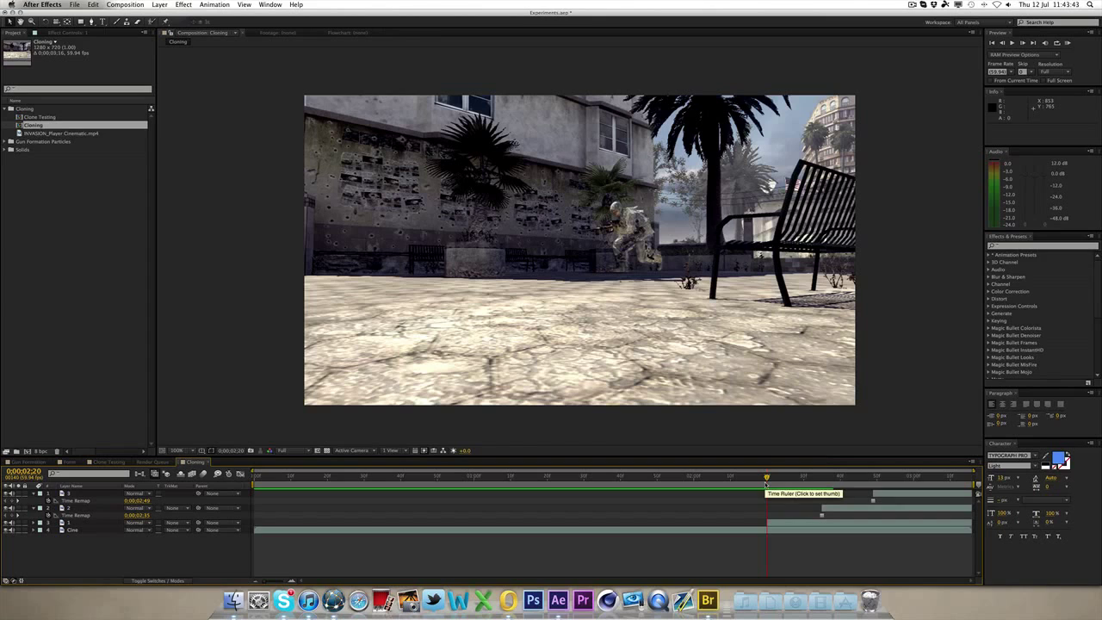
mouse_move(767, 485)
mouse_down()
mouse_move(812, 478)
mouse_move(768, 478)
mouse_up()
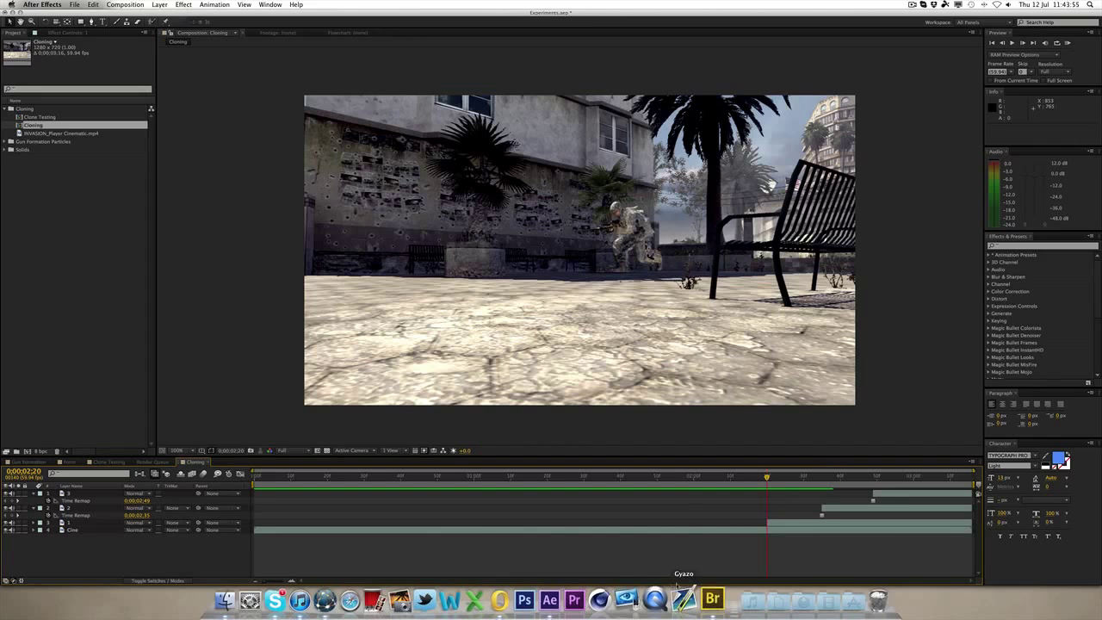
drag(808, 478, 822, 478)
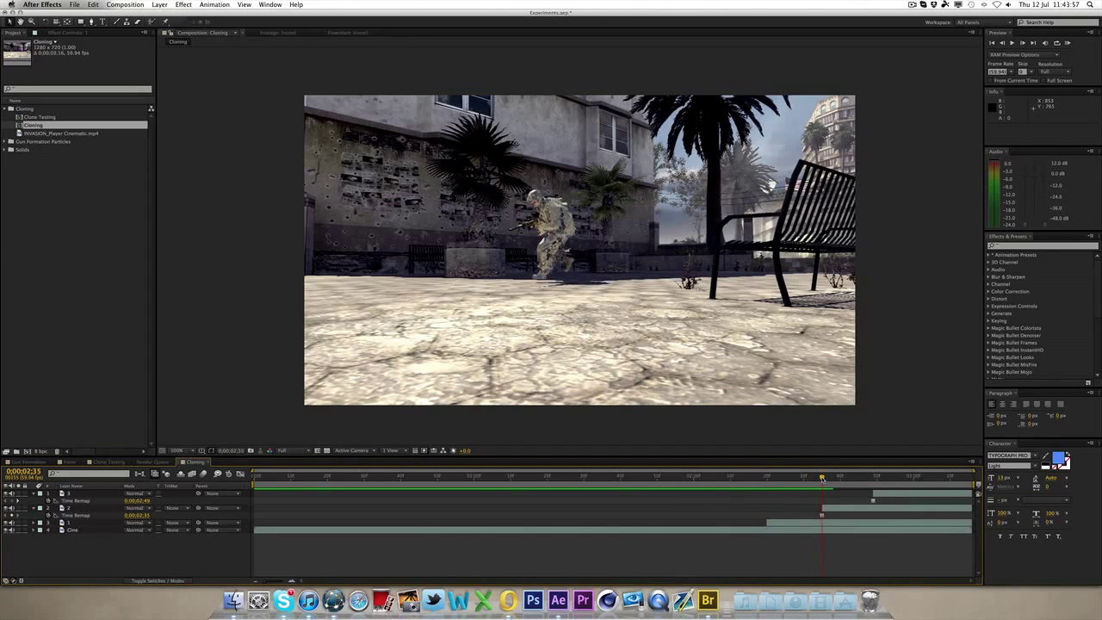
click(553, 201)
scroll(548, 196, up, 1)
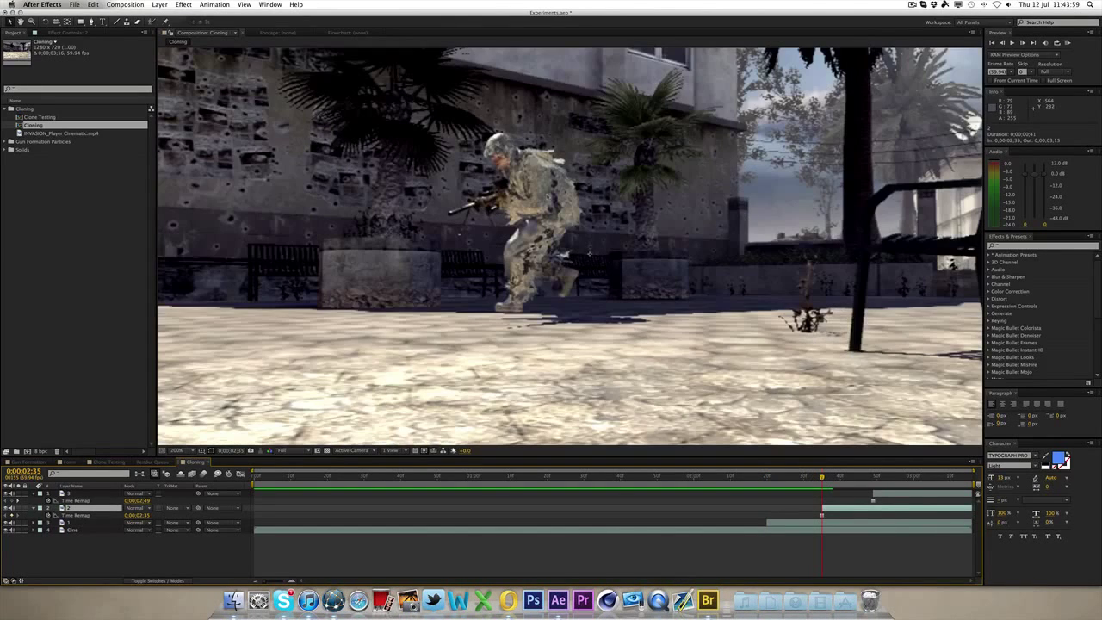
key(period)
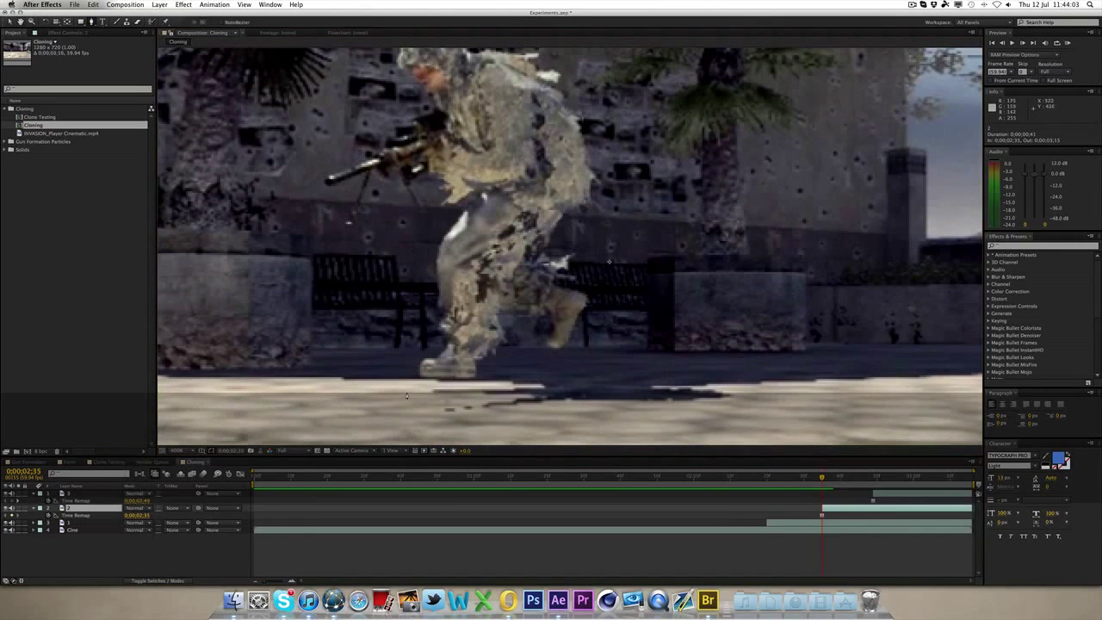
drag(476, 376, 504, 308)
drag(531, 308, 547, 341)
drag(553, 352, 593, 181)
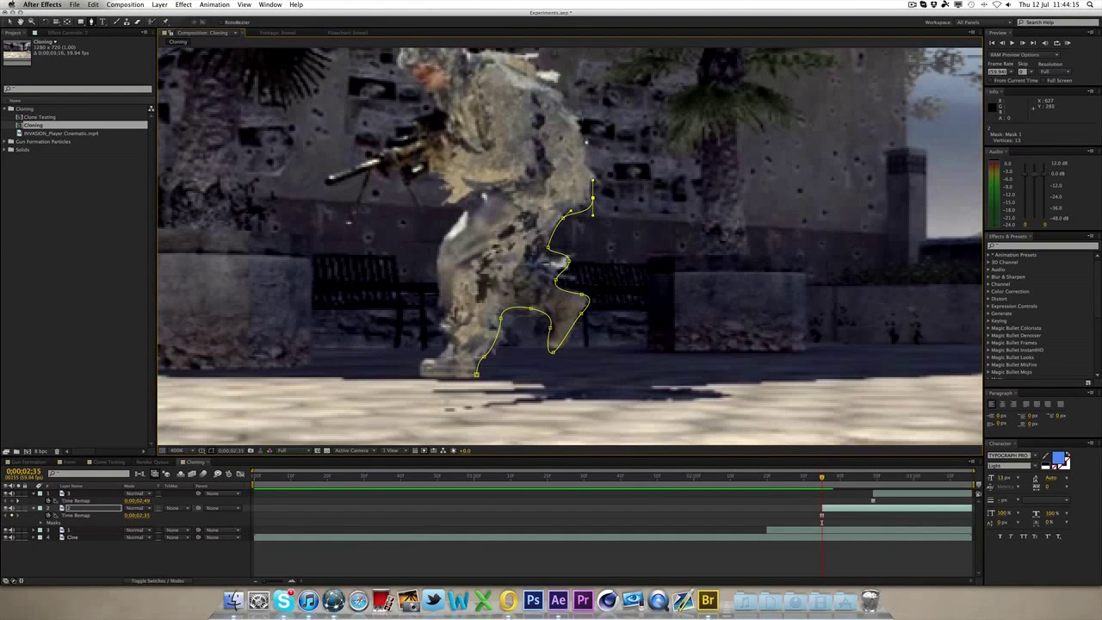
Step: Continue the layer 2 mask up the soldier's back, over the shoulders and around the helmet, undoing the last point at the face
drag(582, 129, 604, 156)
key(h)
key(v)
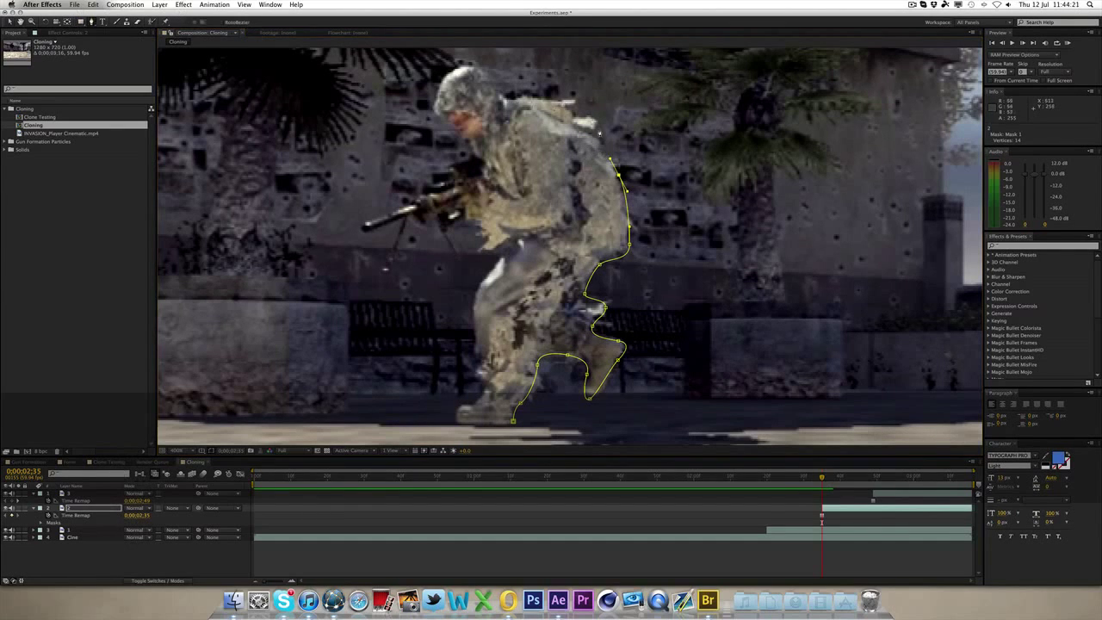
click(590, 117)
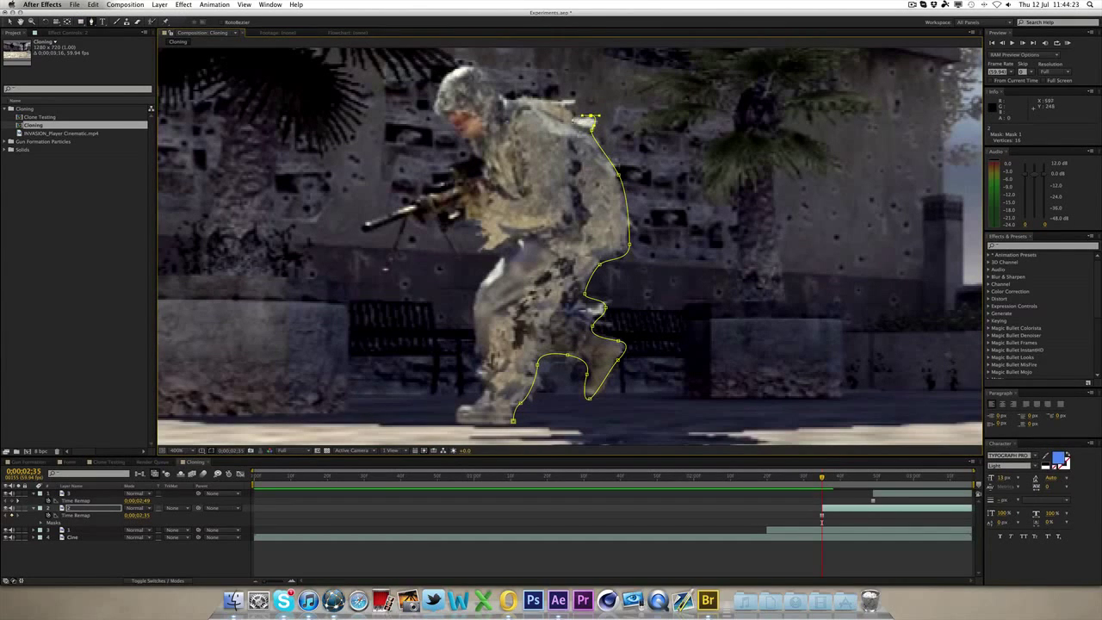
click(570, 108)
click(551, 99)
click(496, 93)
click(445, 77)
click(454, 125)
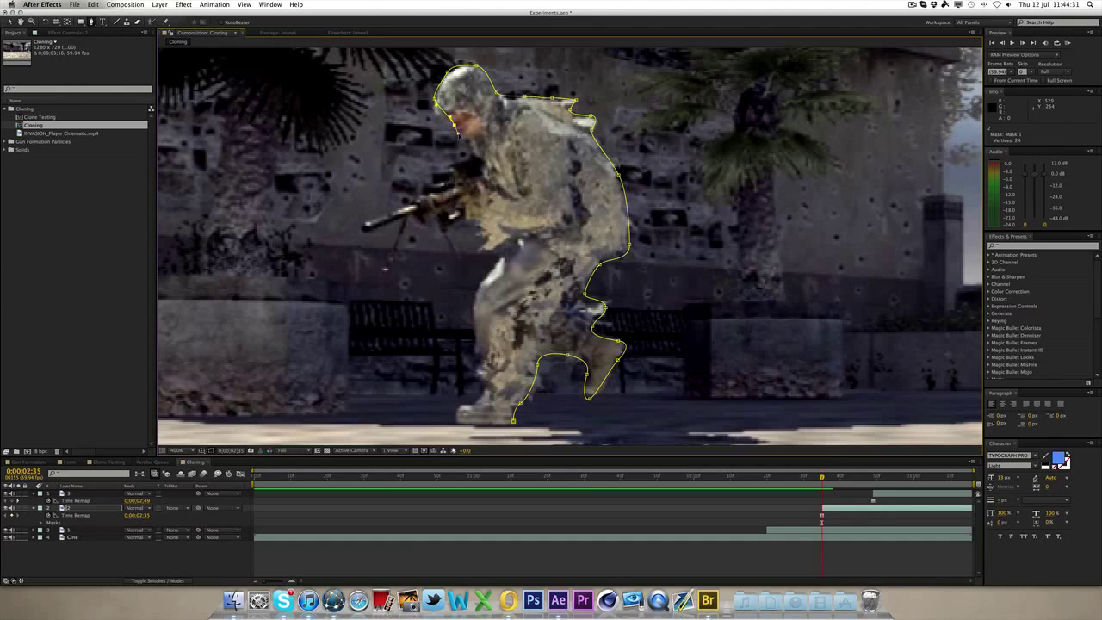
key(super+z)
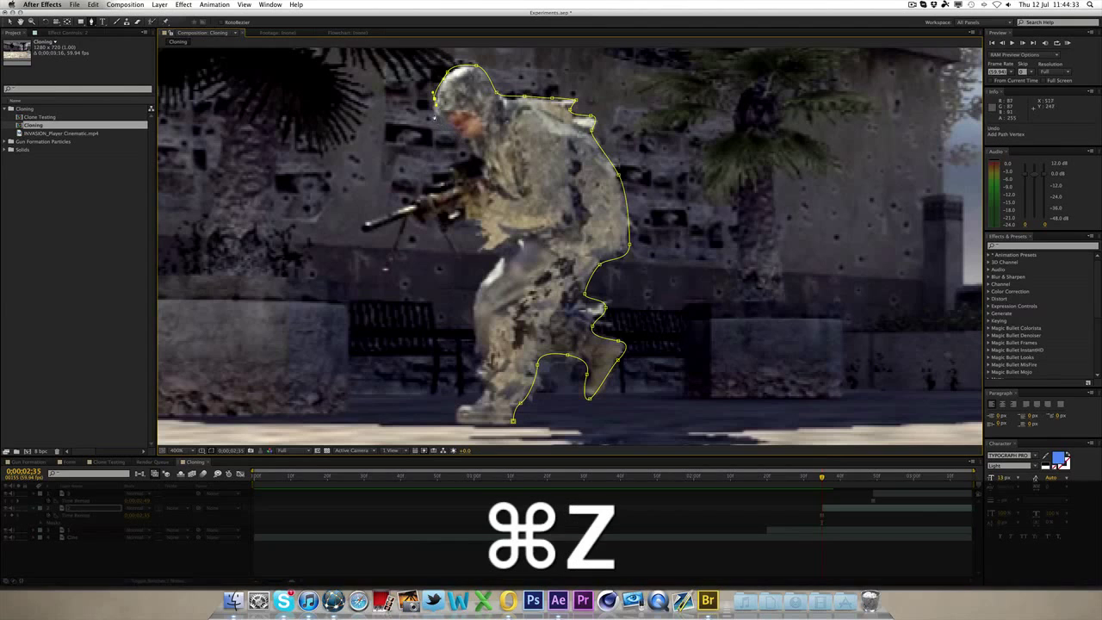
Step: Trace the mask down the face, along the top of the rifle and around the muzzle to the foot of the front bipod leg
drag(462, 133, 455, 169)
click(454, 177)
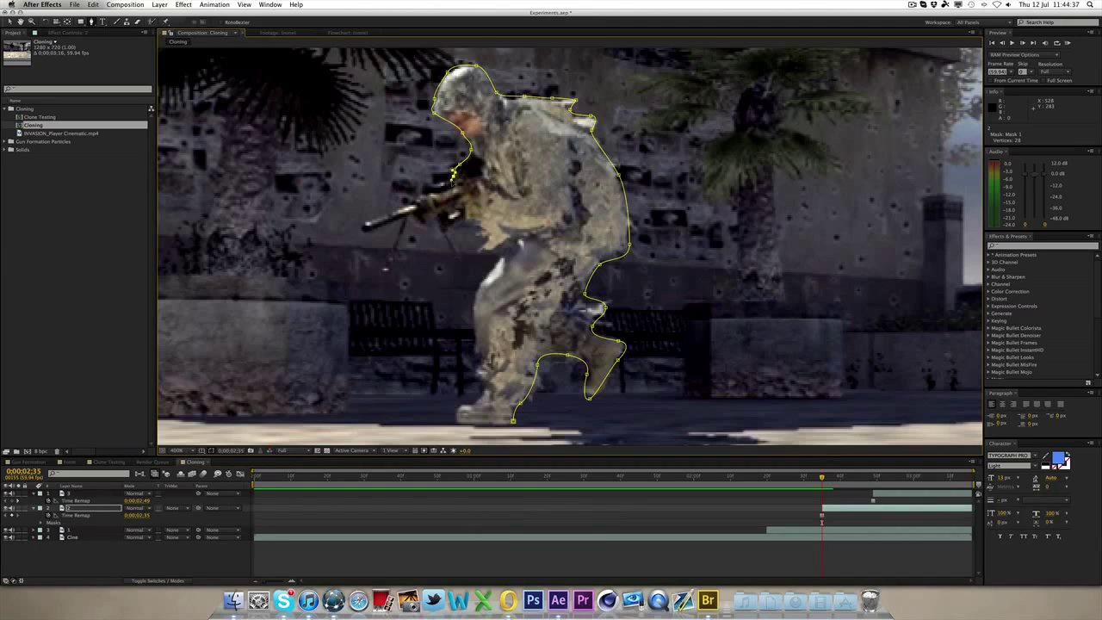
click(426, 187)
click(415, 201)
click(362, 228)
click(382, 271)
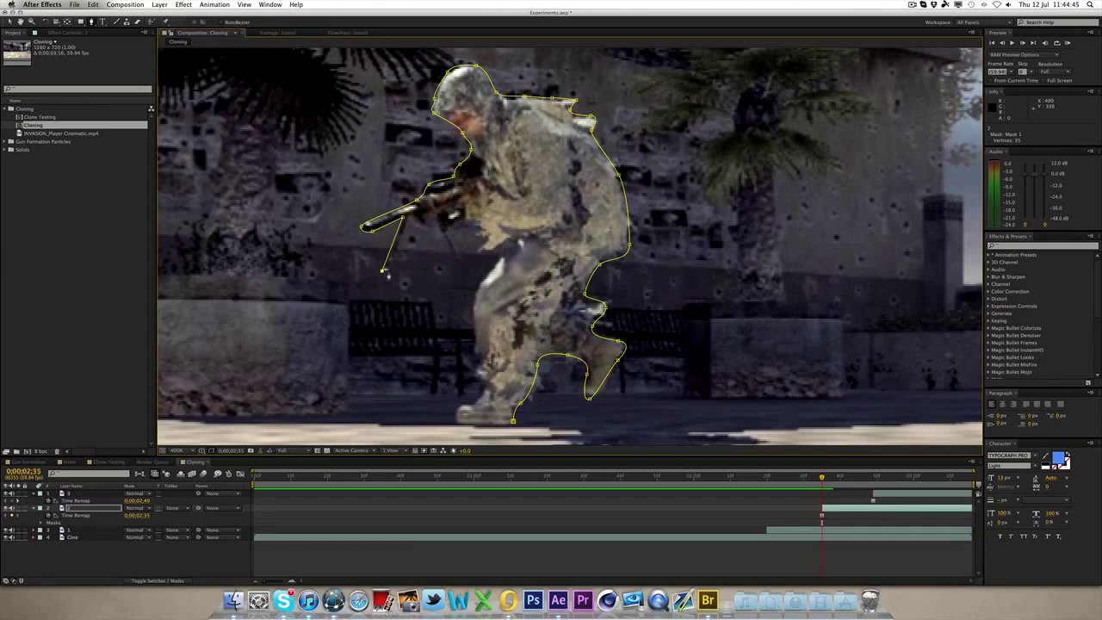
click(389, 270)
Step: Trace the mask around the other bipod leg, down the soldier's front and front leg, and close it at the boot's heel
click(436, 227)
click(457, 258)
click(464, 223)
drag(473, 222, 459, 426)
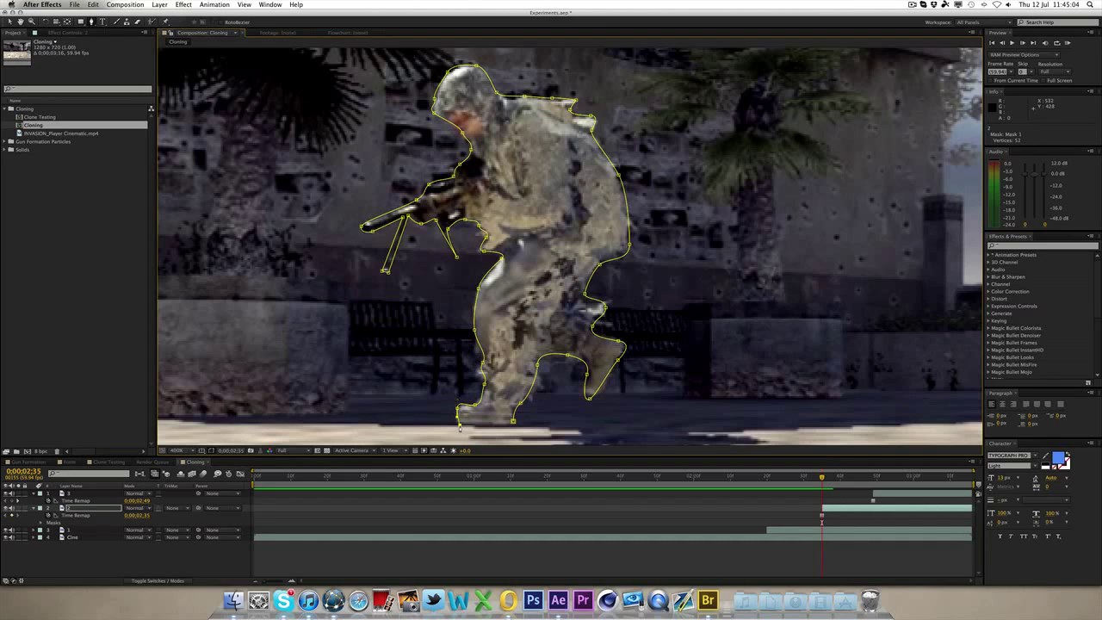
click(514, 423)
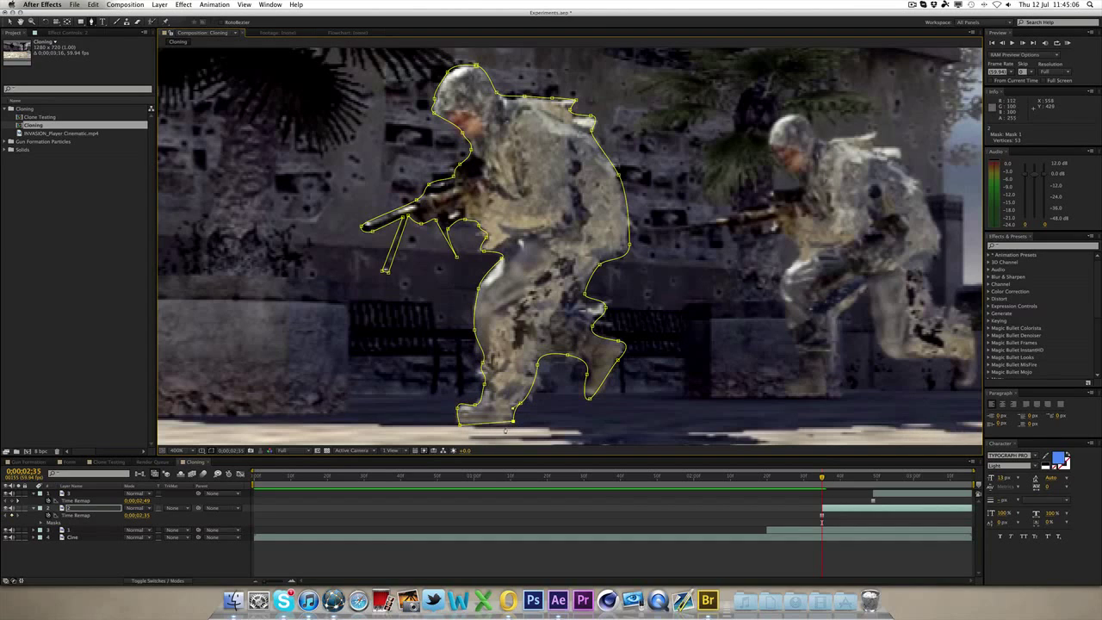
Step: Show the mask properties of layer 2 and set the Mask Feather of Mask 1 to 2 pixels
click(11, 23)
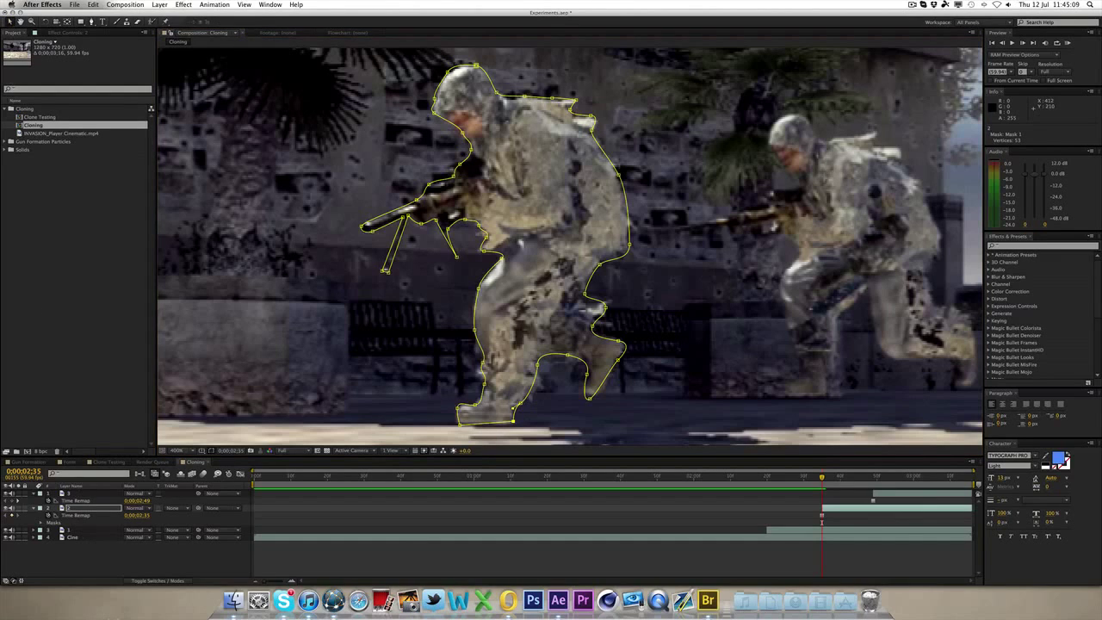
key(m)
key(m)
click(143, 532)
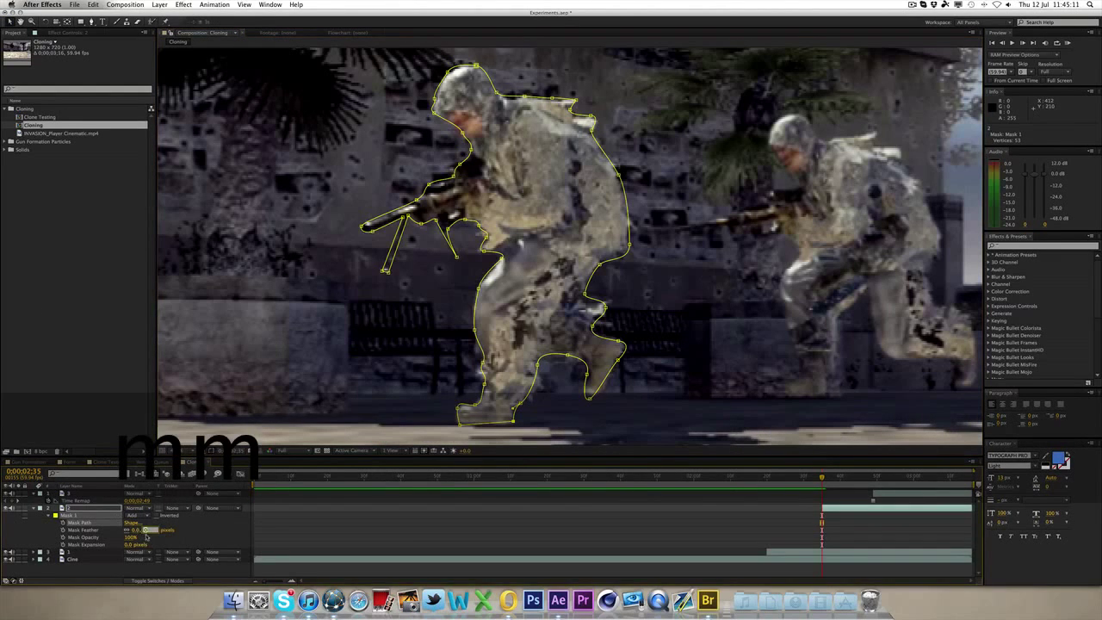
text(2)
key(Return)
Step: Start a second mask on layer 2 with the Pen tool, tracing the jagged front end of the soldier's shadow
key(h)
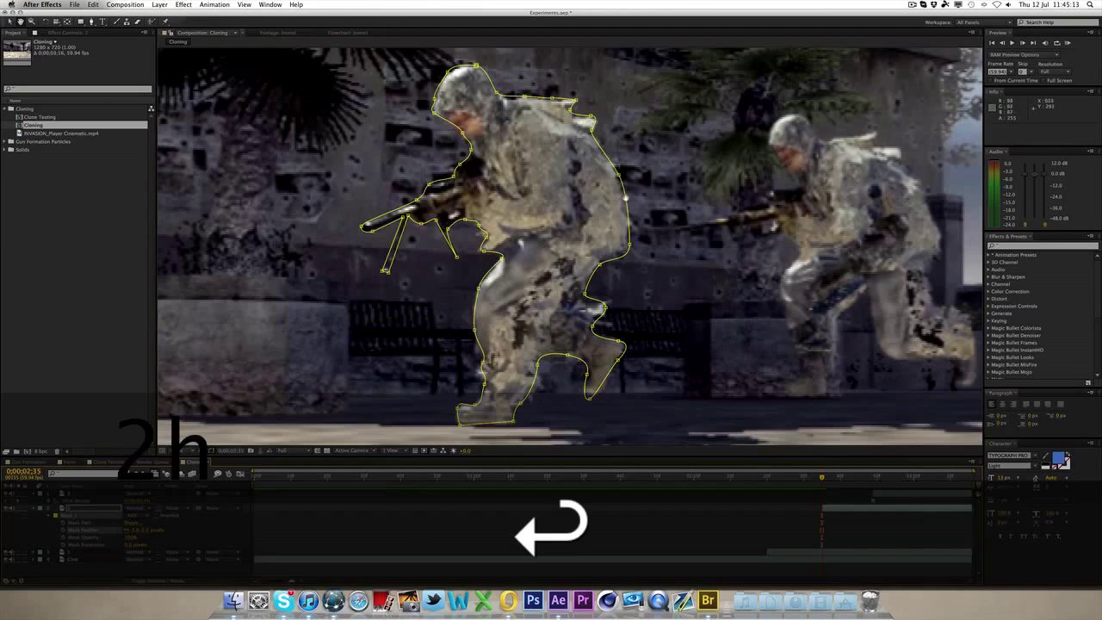
drag(684, 230, 621, 173)
click(91, 21)
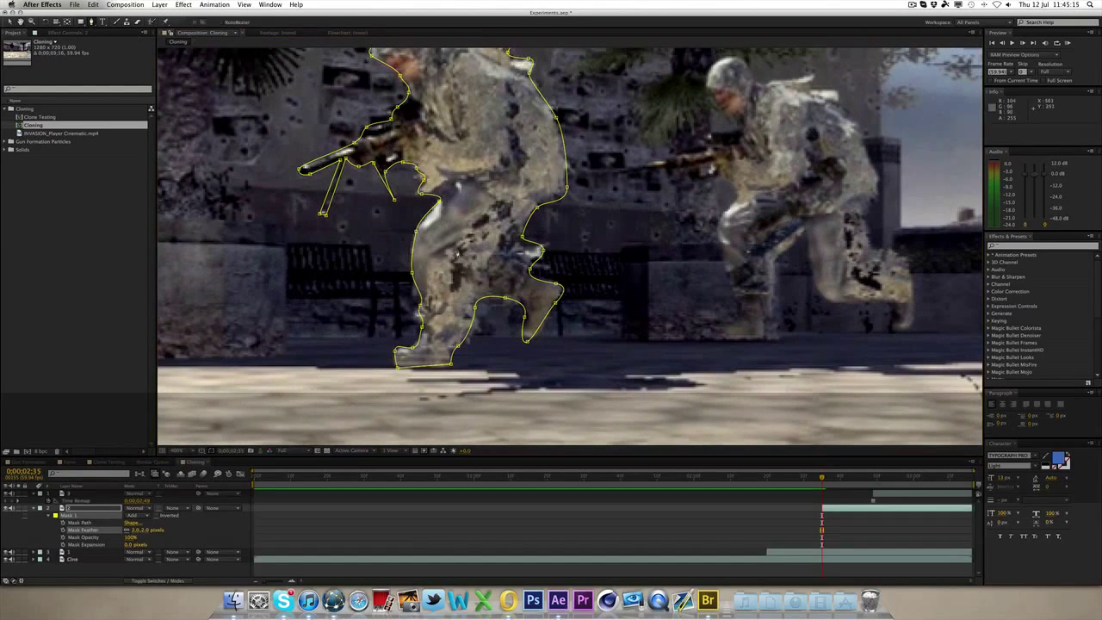
click(510, 368)
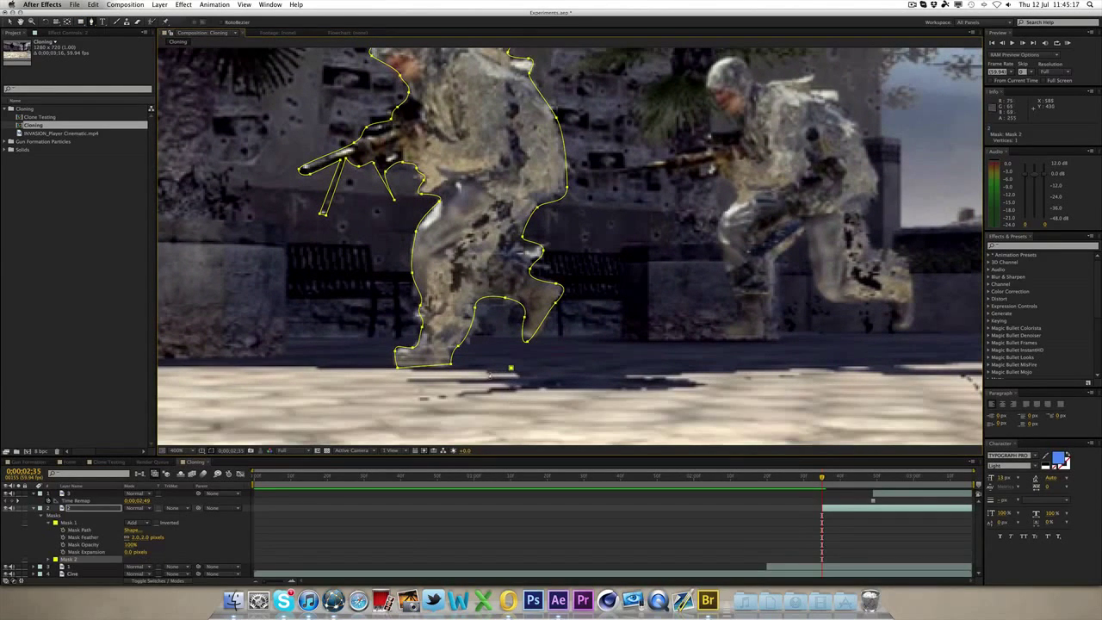
click(488, 373)
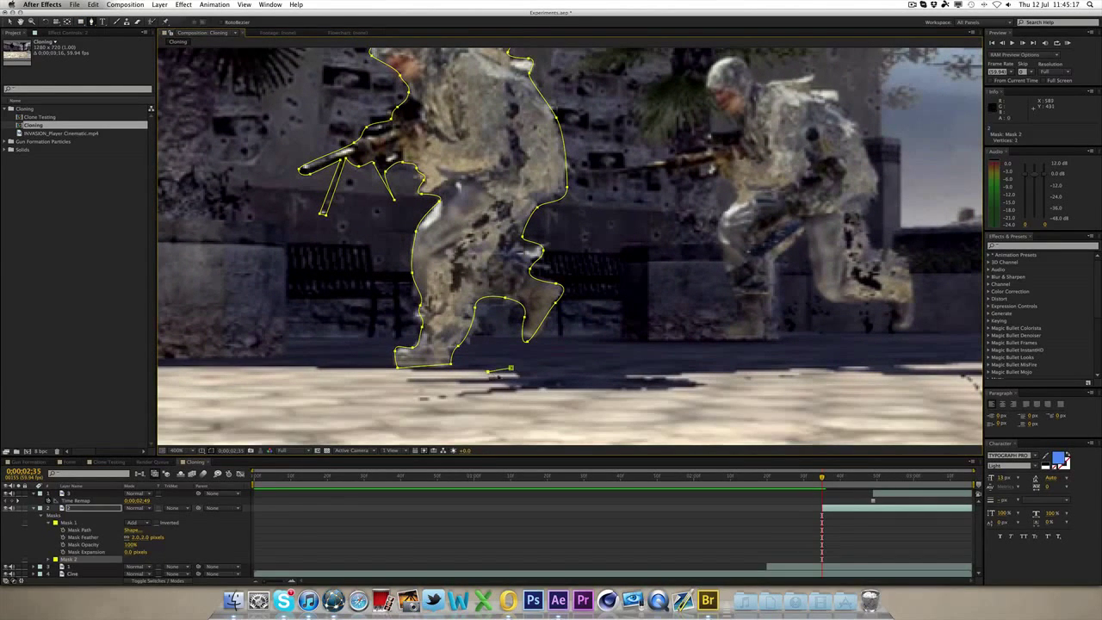
click(482, 378)
click(408, 378)
click(513, 383)
click(489, 390)
click(462, 395)
Step: Continue the layer 2 shadow mask along the shadow's lower edge, around its rear tip and back over the upper edge, and close it
drag(511, 392, 524, 393)
click(578, 388)
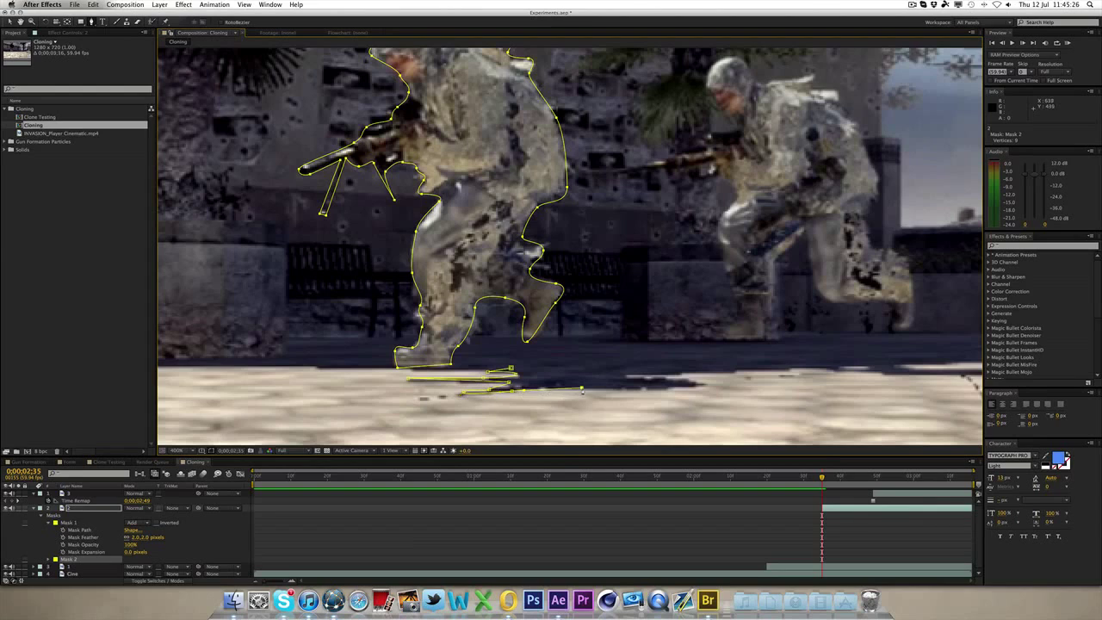
click(586, 388)
click(673, 386)
click(702, 384)
click(624, 373)
click(559, 365)
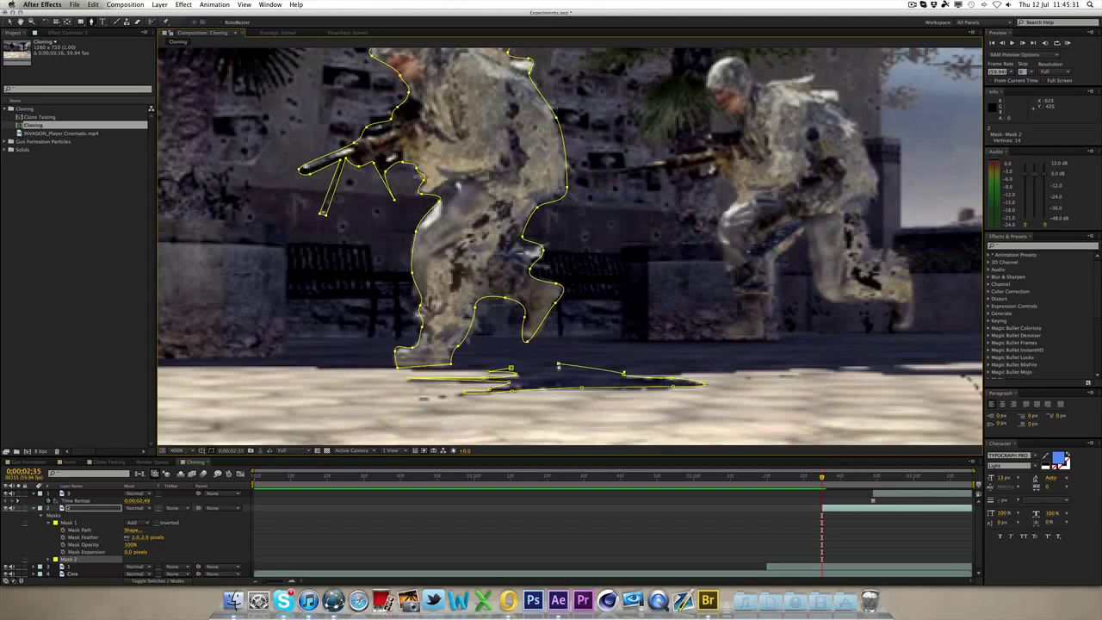
click(511, 369)
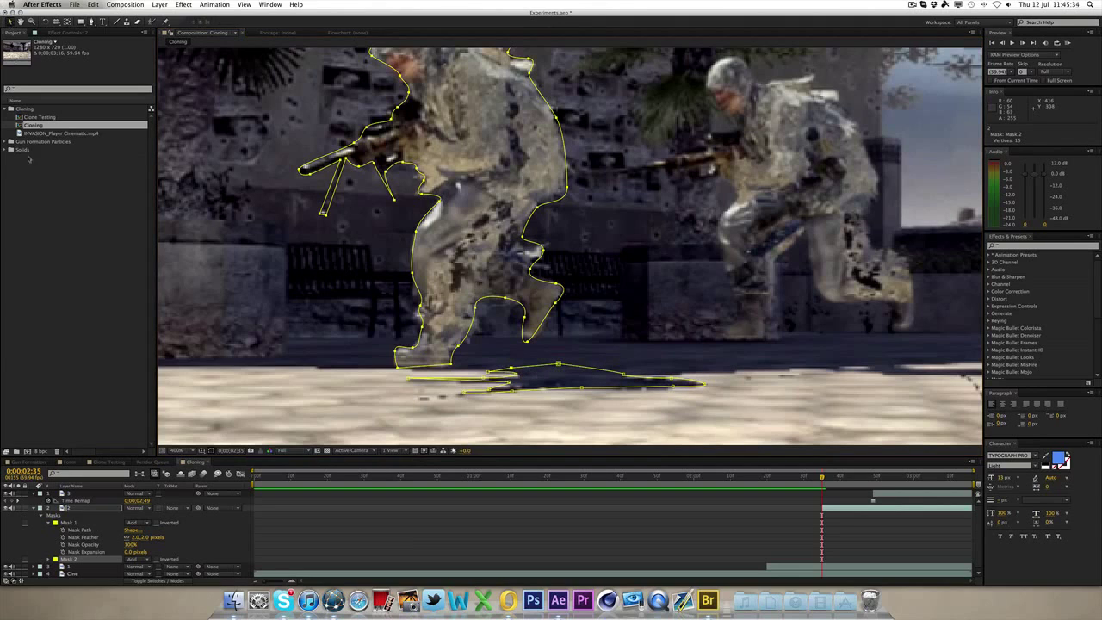
Step: Set the Mask Feather of Mask 2 on layer 2 to 2 pixels and collapse the layer's properties
click(49, 561)
scroll(82, 567, down, 2)
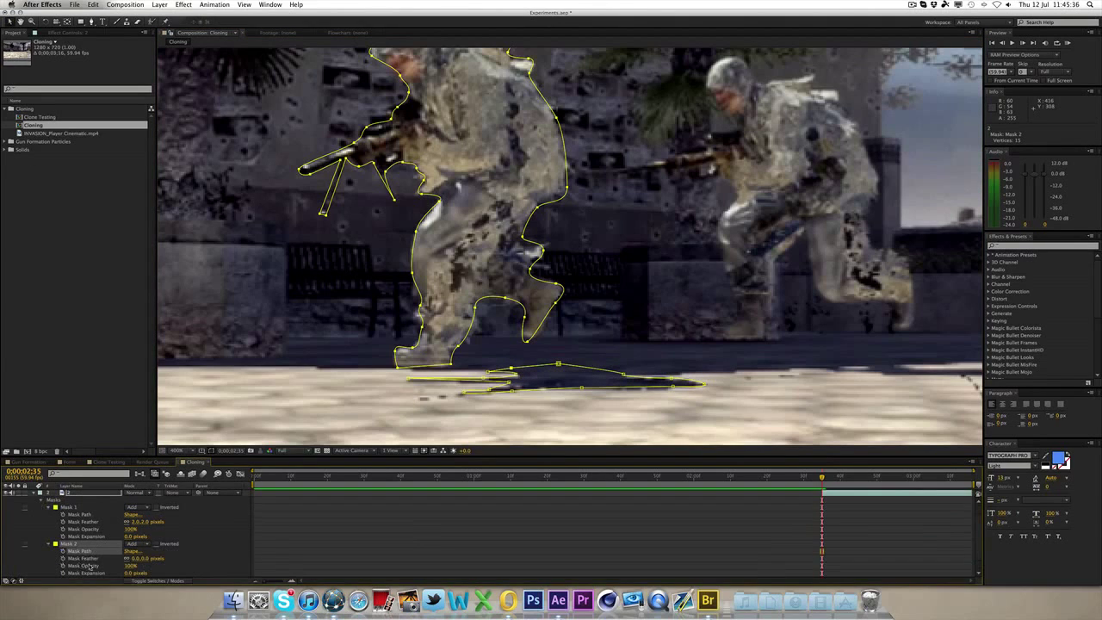
click(147, 560)
text(2)
click(193, 557)
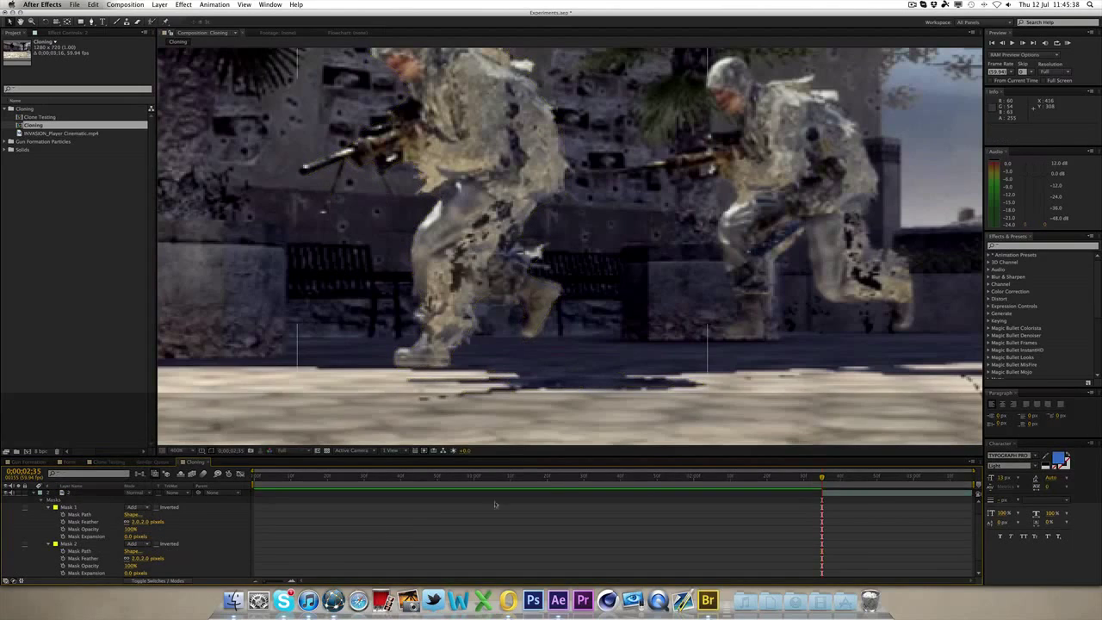
click(33, 493)
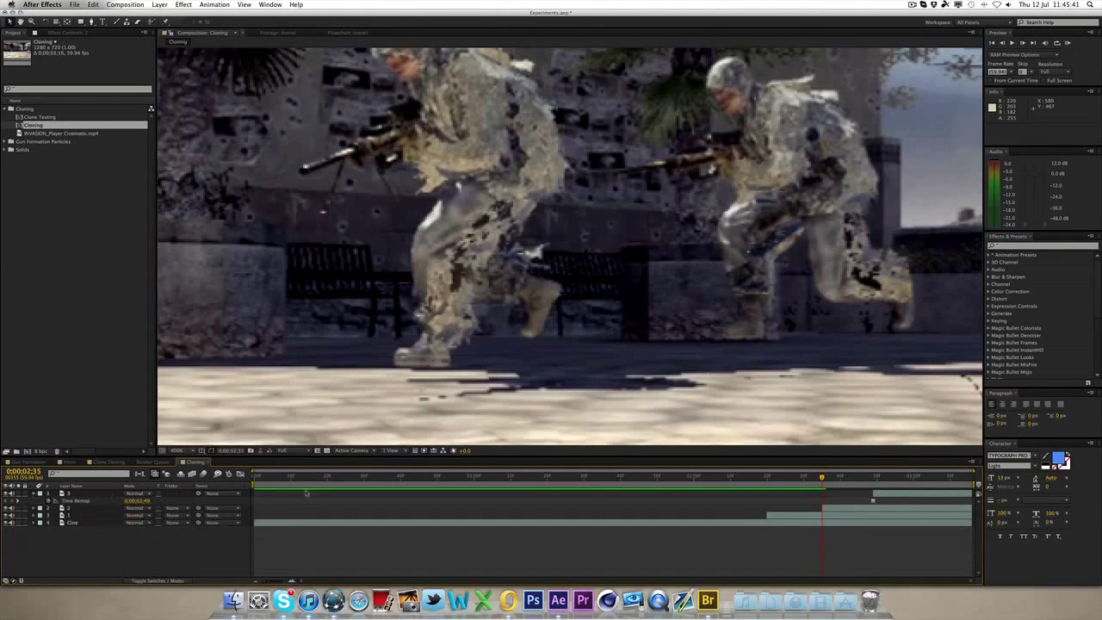
Step: Scrub through the clones from 0;00;02;16 and park the playhead at the start of layer 3, at 0;00;02;49
click(751, 482)
scroll(616, 246, down, 4)
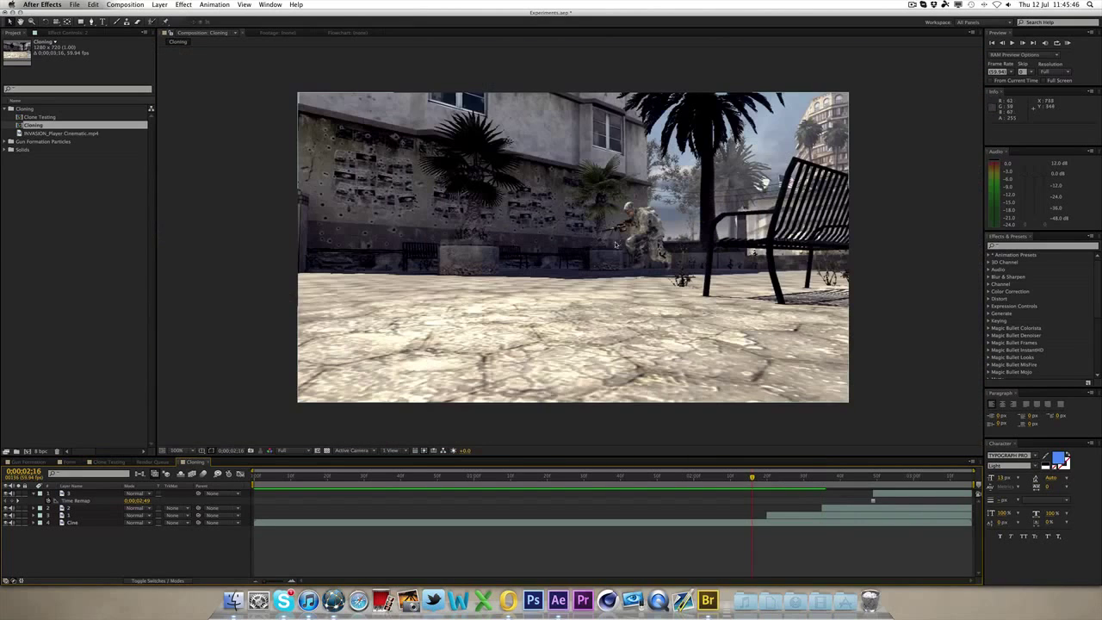
key(h)
drag(616, 246, 636, 252)
key(v)
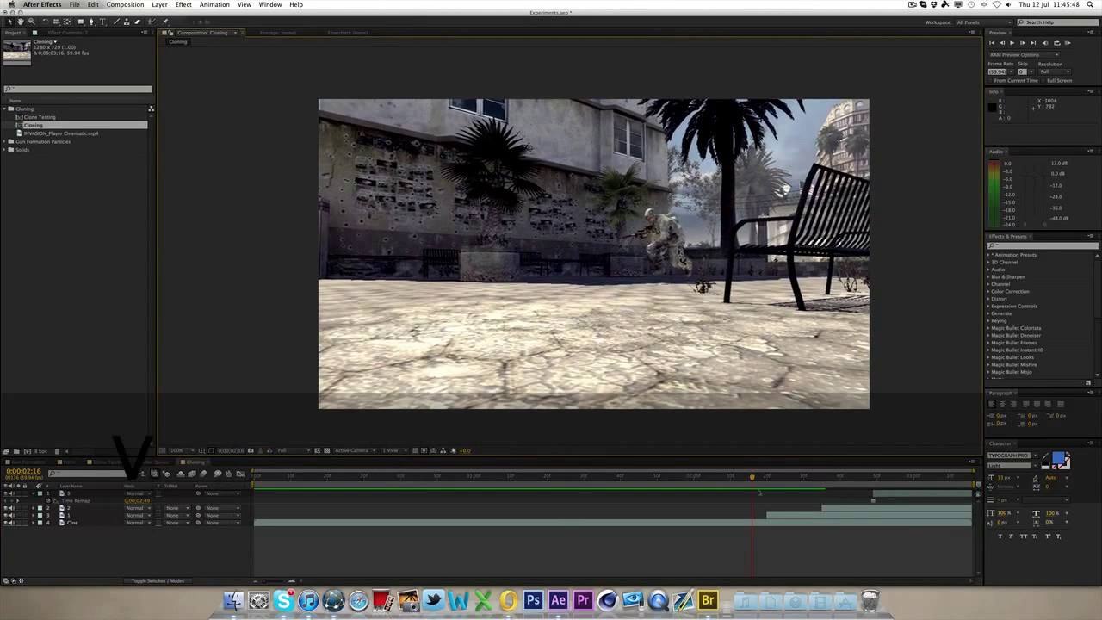
drag(754, 479, 873, 498)
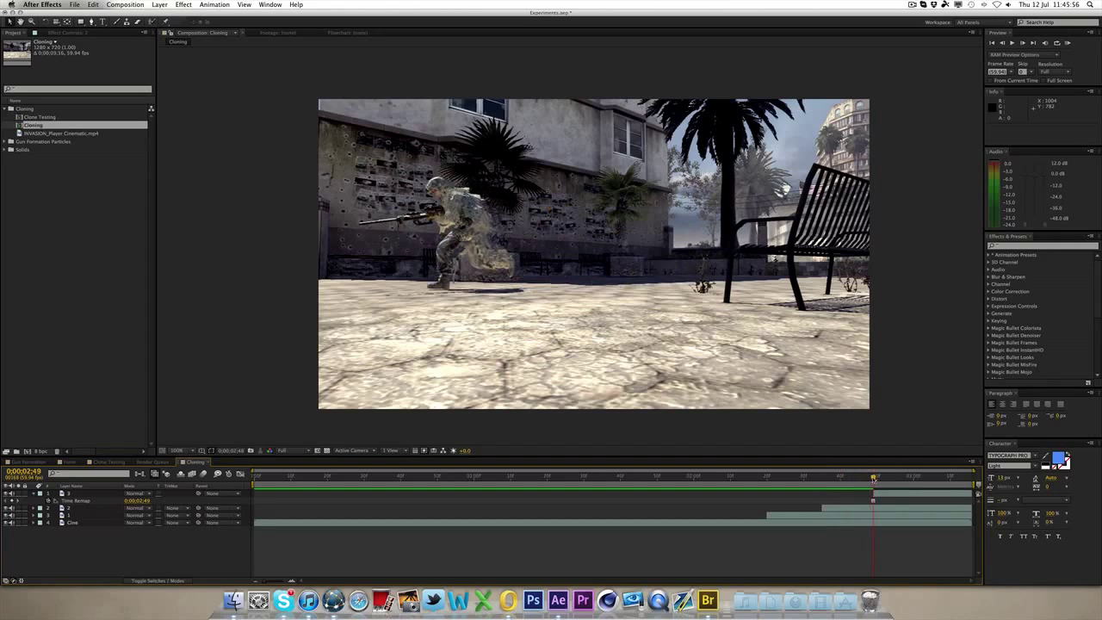
Step: Start a mask on layer 3 with the Pen tool, tracing the top and front of the soldier's helmet
click(878, 493)
scroll(432, 221, up, 1)
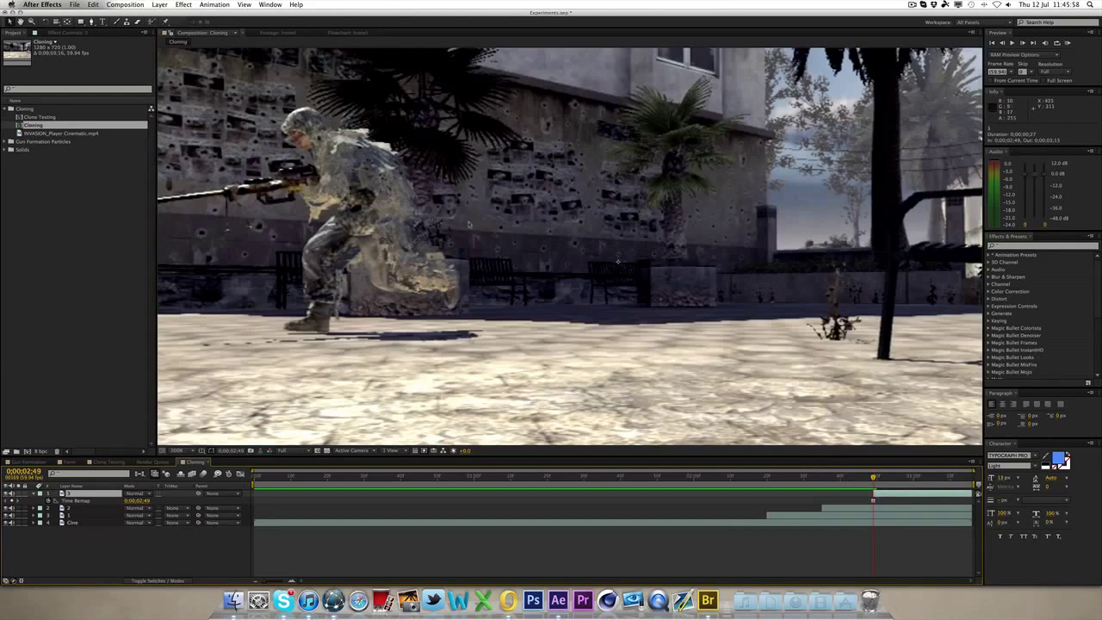
key(h)
drag(500, 224, 653, 293)
scroll(676, 277, up, 1)
scroll(675, 277, down, 1)
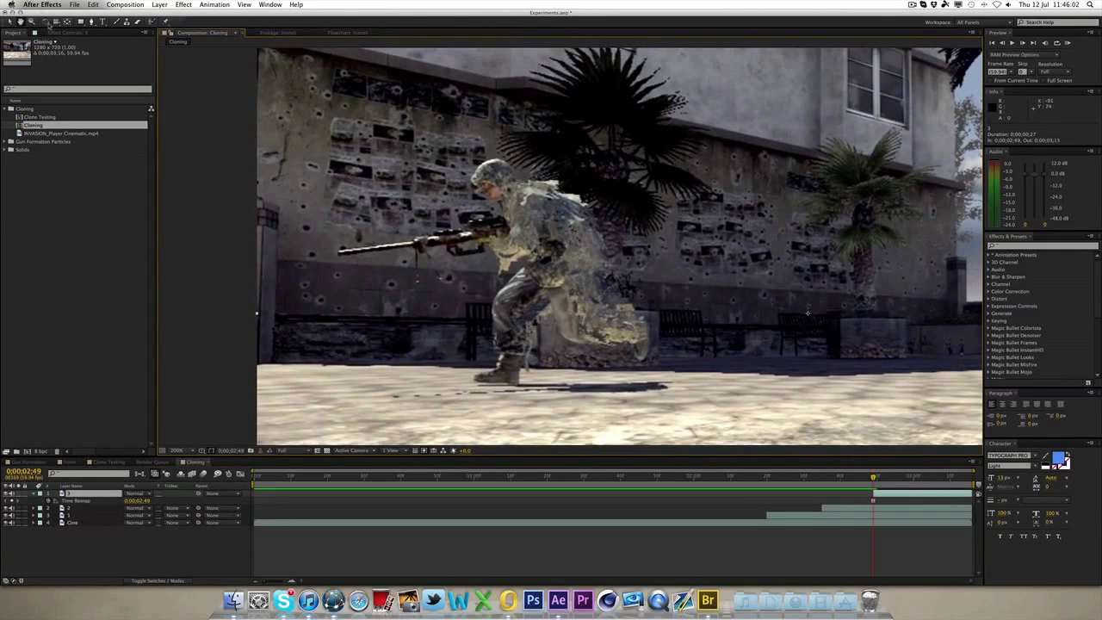
click(92, 21)
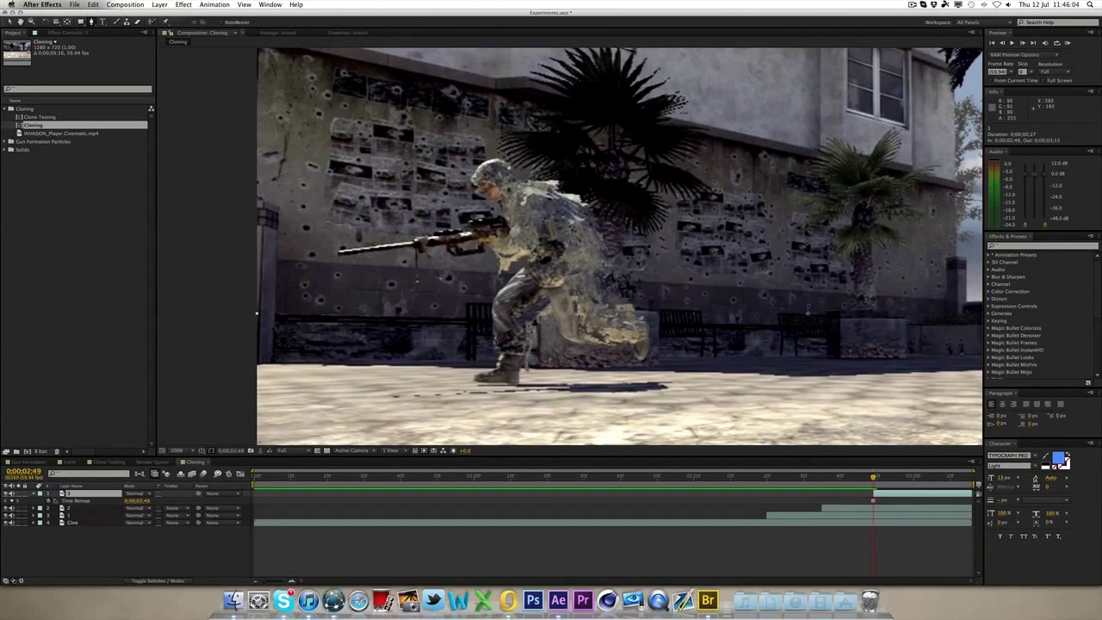
click(509, 165)
click(497, 160)
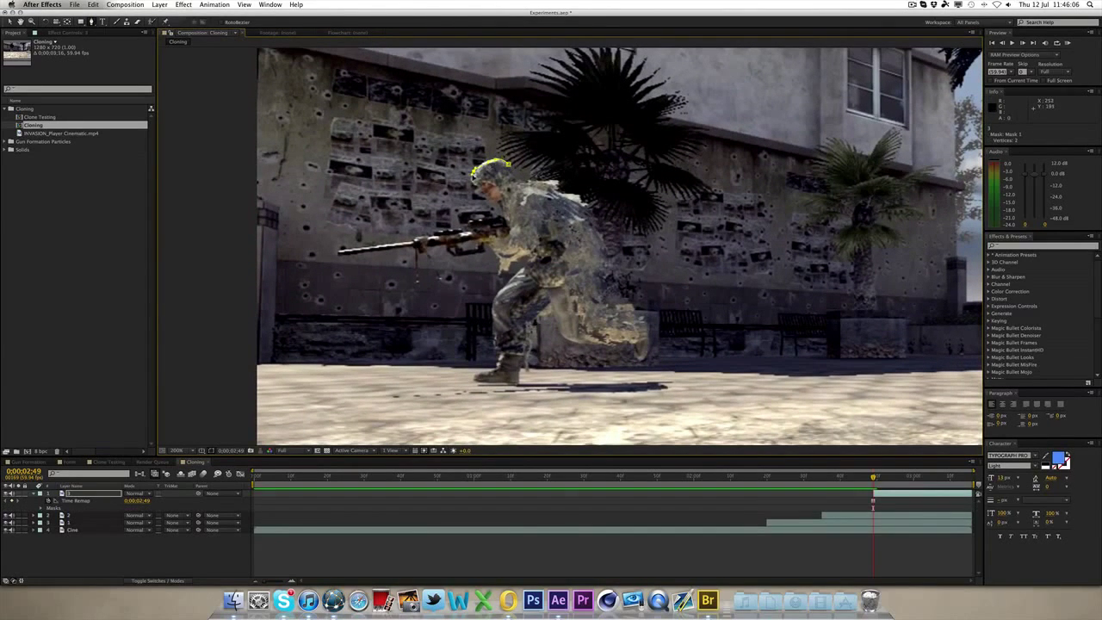
drag(473, 175, 471, 179)
Step: Trace the mask down the soldier's face and along the top of the rifle to the muzzle
click(492, 201)
click(502, 213)
click(470, 229)
click(444, 233)
click(412, 238)
click(340, 251)
Step: Trace the mask along the underside of the barrel and around the rifle's two bipod legs, undoing a misplaced point
click(416, 250)
click(415, 281)
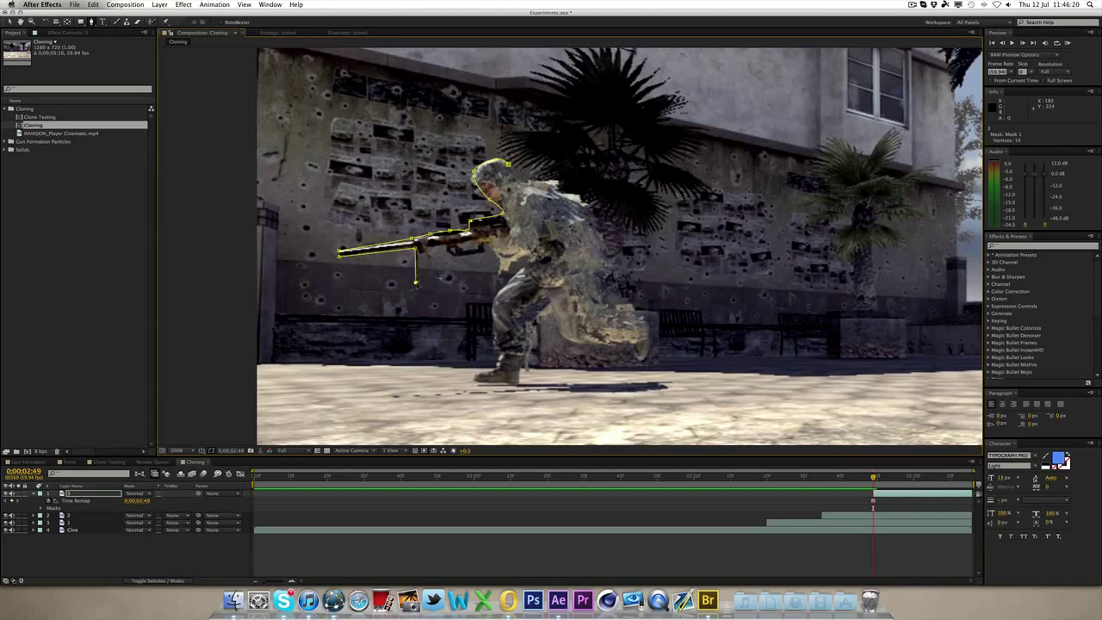
click(419, 255)
key(super+z)
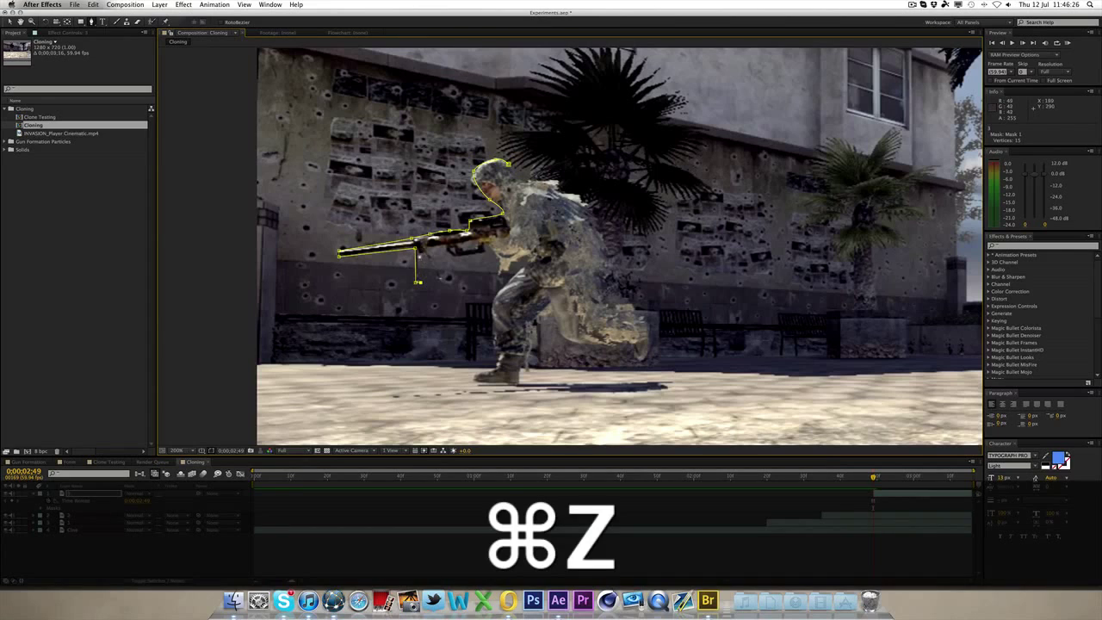
click(425, 255)
click(439, 279)
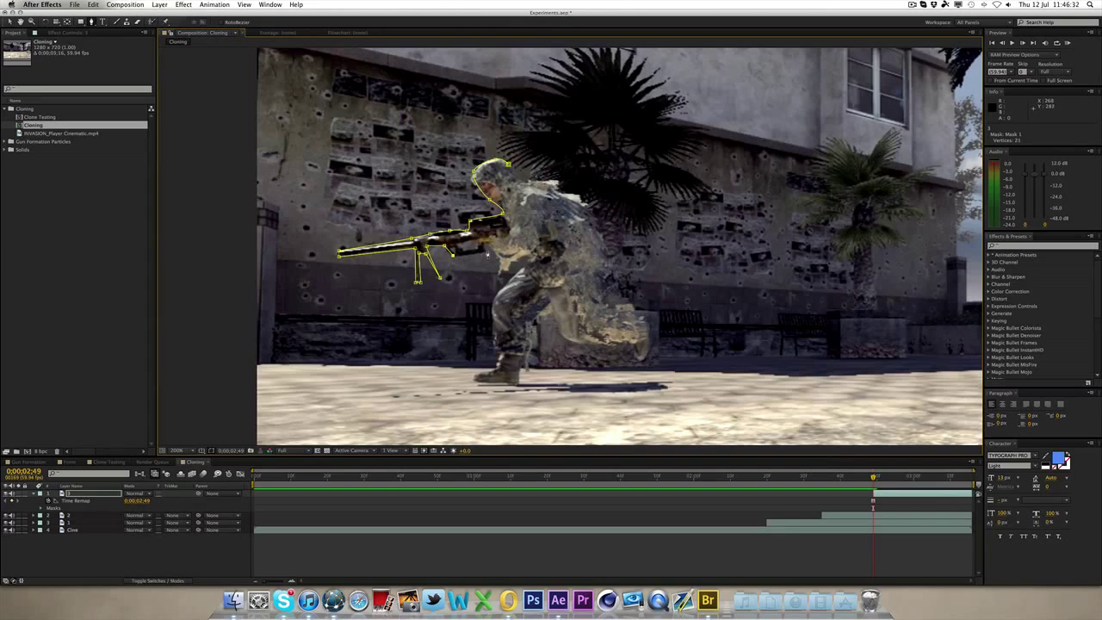
Step: Trace the mask under the rifle and the soldier's arm, then down the front leg and under the boot to the heel
click(487, 252)
click(500, 263)
click(497, 275)
click(520, 258)
click(493, 300)
drag(494, 321, 497, 365)
click(484, 374)
click(514, 387)
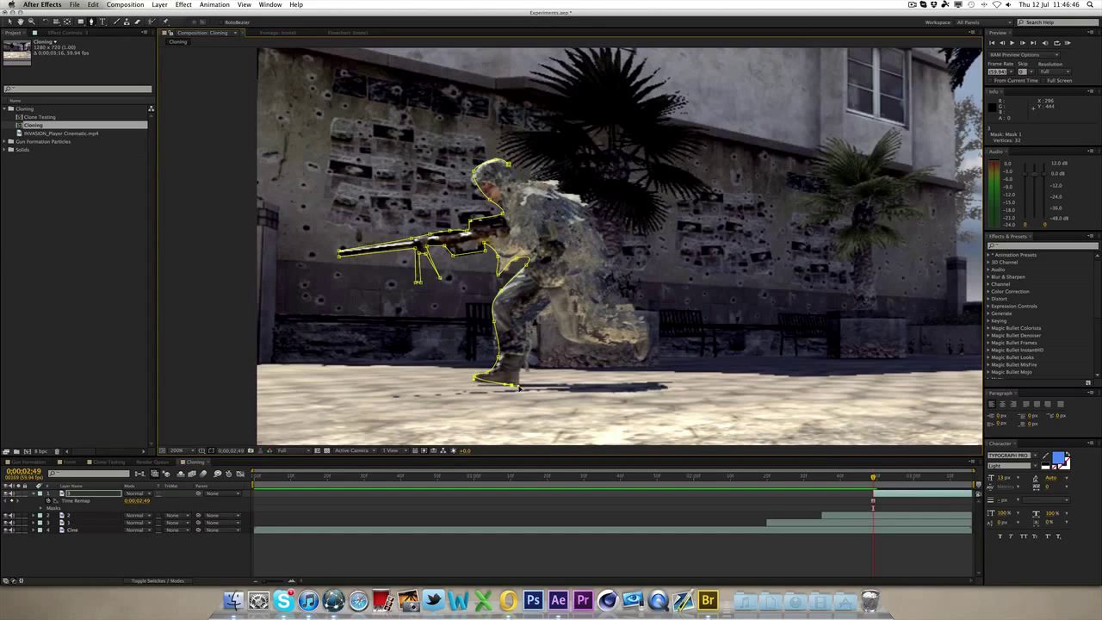
Step: Trace the mask up the back of the front leg, along the underside of the rear leg and around the rear boot
click(524, 355)
click(533, 328)
click(551, 307)
click(561, 337)
click(592, 345)
click(631, 343)
click(637, 359)
click(646, 352)
click(650, 319)
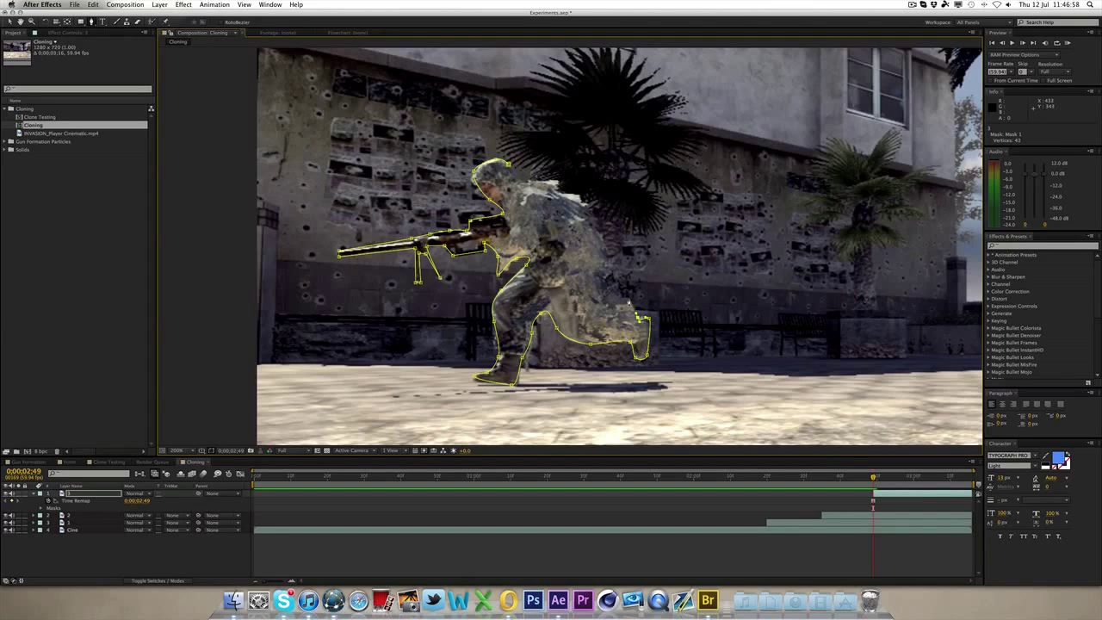
Step: Trace the mask up the rear leg and along the soldier's back and shoulders, and close it at the helmet
click(622, 298)
click(607, 285)
mouse_move(606, 255)
mouse_down()
mouse_move(605, 212)
mouse_move(607, 241)
mouse_up()
click(595, 222)
click(585, 201)
click(572, 192)
click(559, 182)
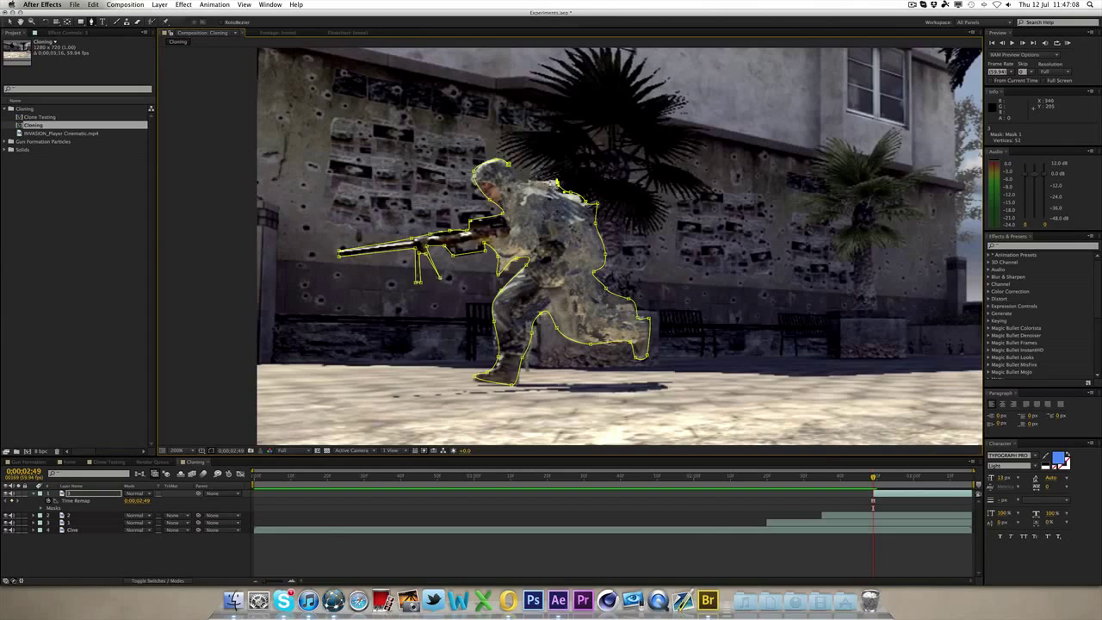
click(539, 181)
click(517, 178)
click(506, 163)
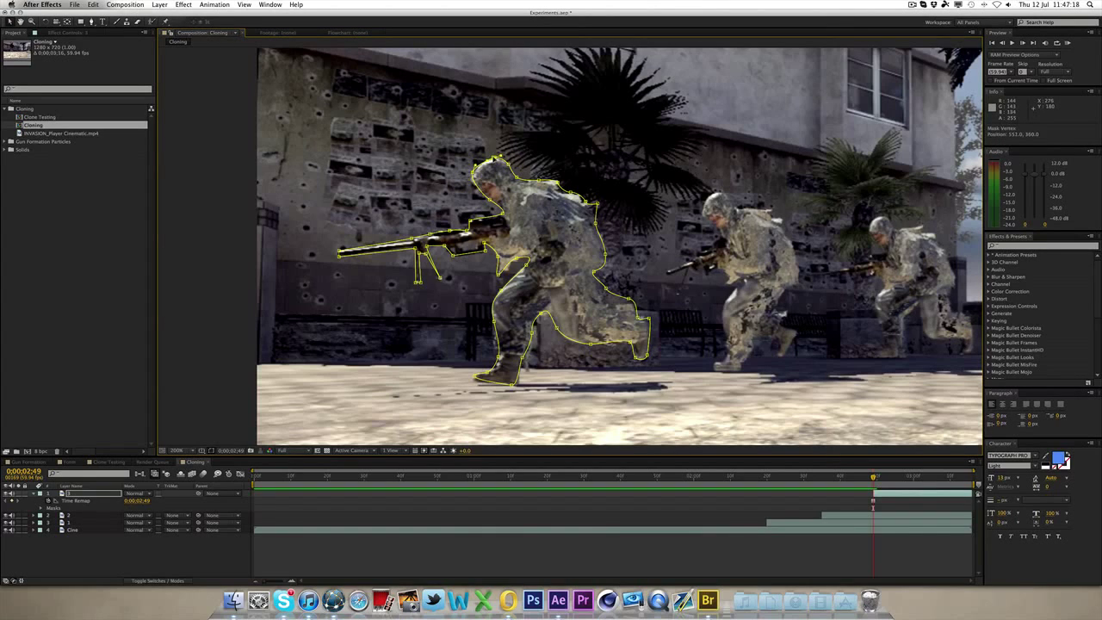
Step: Set the Mask Feather of Mask 1 on layer 3 to 2 pixels and collapse the layer's properties
key(f)
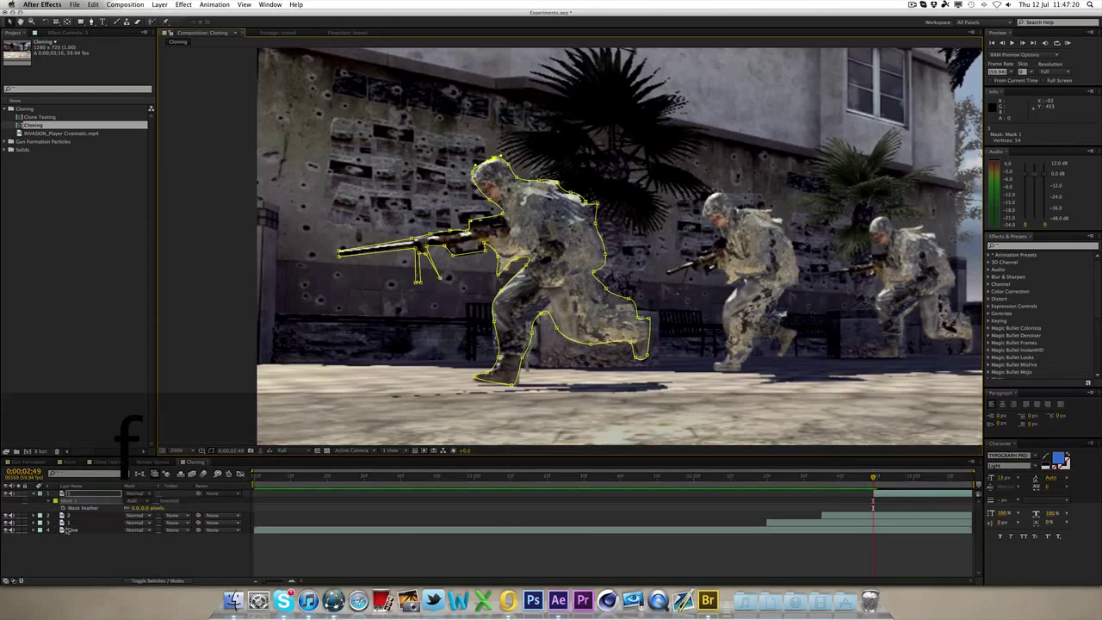
click(148, 509)
text(2)
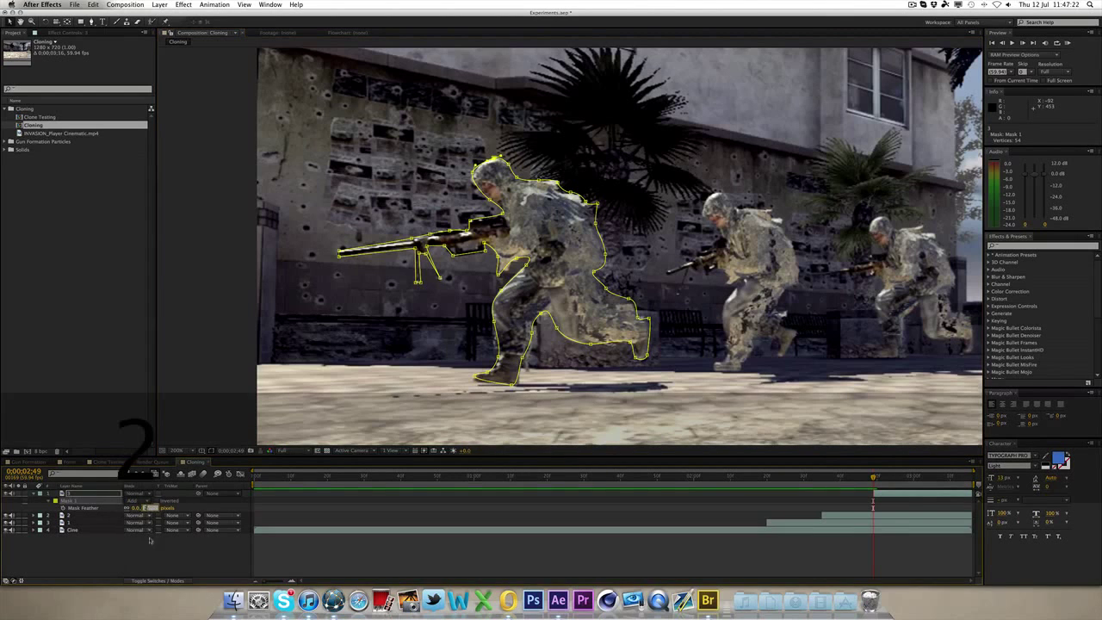
click(150, 542)
click(34, 494)
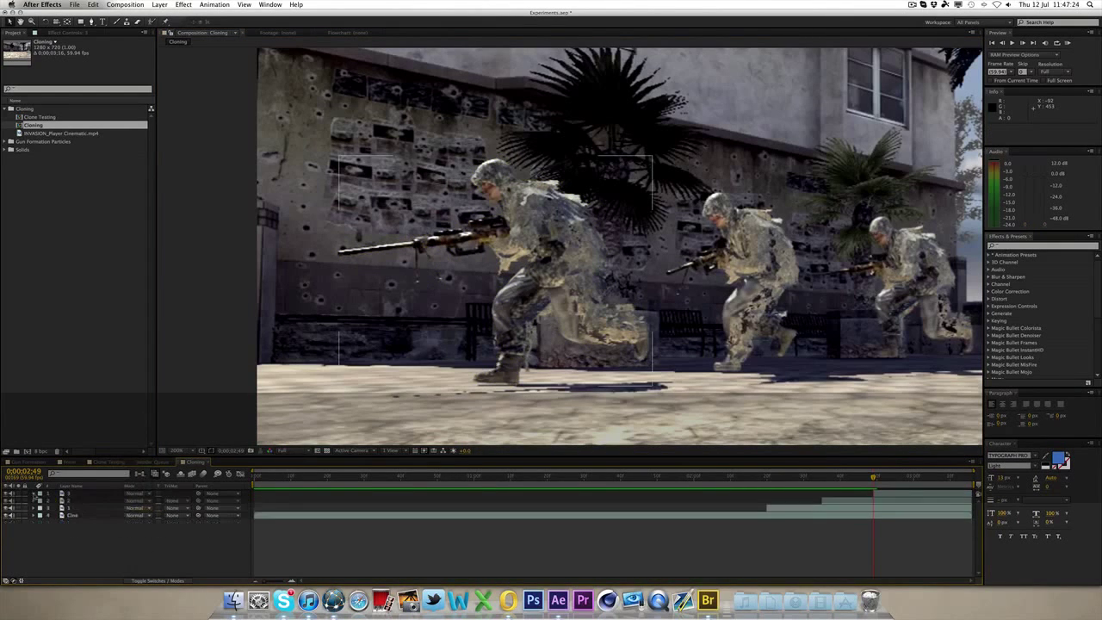
Step: View the whole frame and scrub onward from 0;00;02;49 to check the three masked clones
scroll(481, 346, down, 1)
key(h)
drag(534, 330, 428, 315)
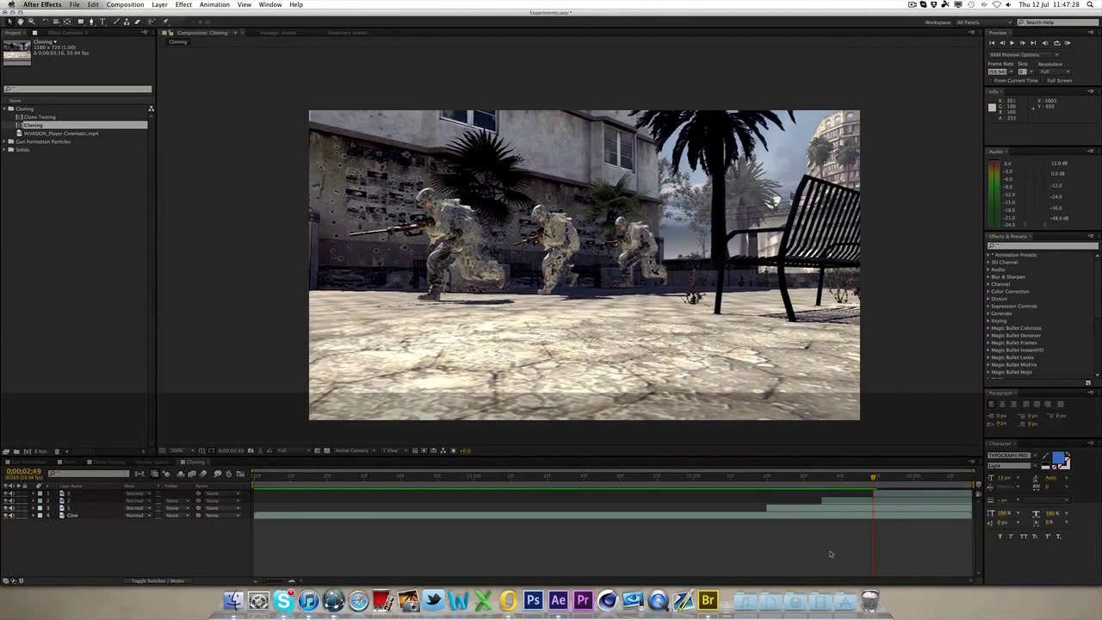
drag(873, 477, 918, 483)
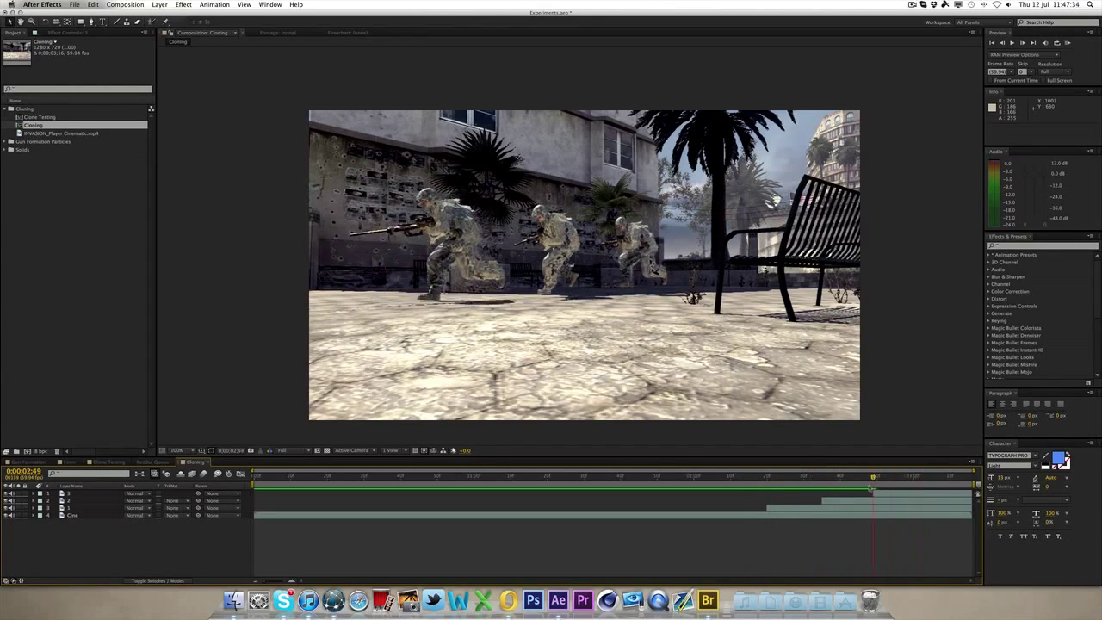
Step: Start a second mask on layer 3 with the Pen tool, from the shadow's front tip along its lower edge
click(889, 492)
click(886, 499)
click(885, 493)
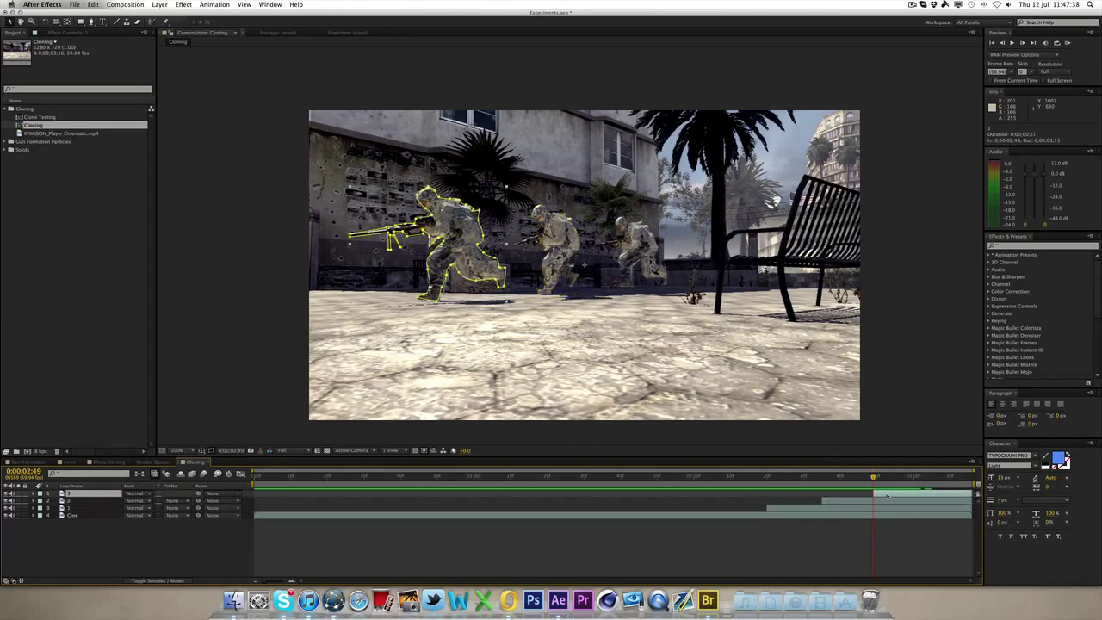
key(h)
drag(547, 271, 731, 237)
scroll(731, 238, up, 1)
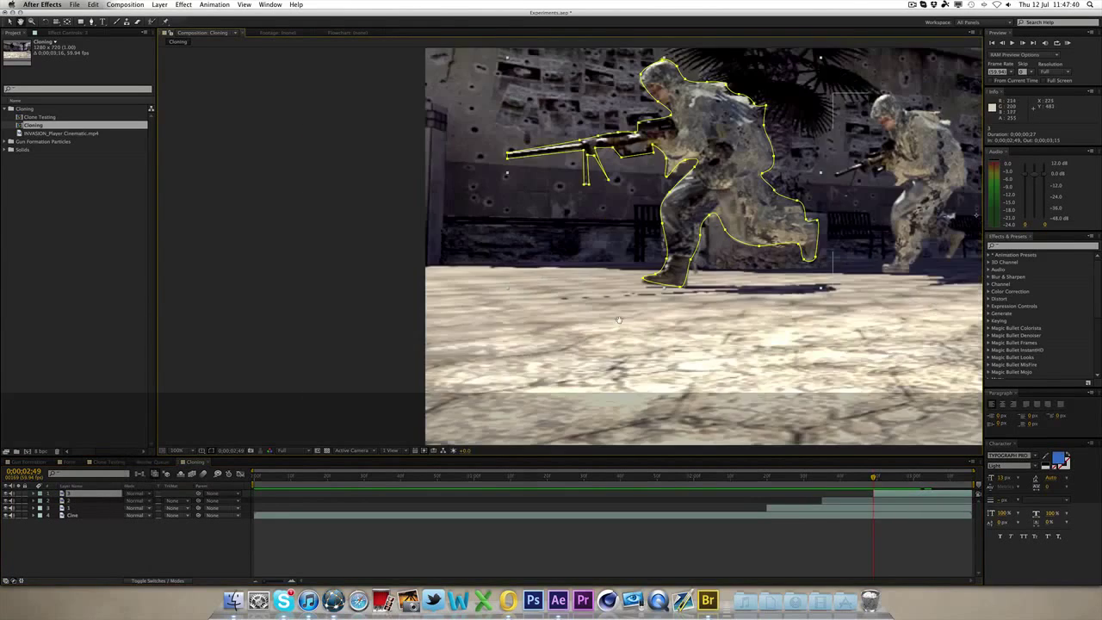
drag(627, 302, 492, 335)
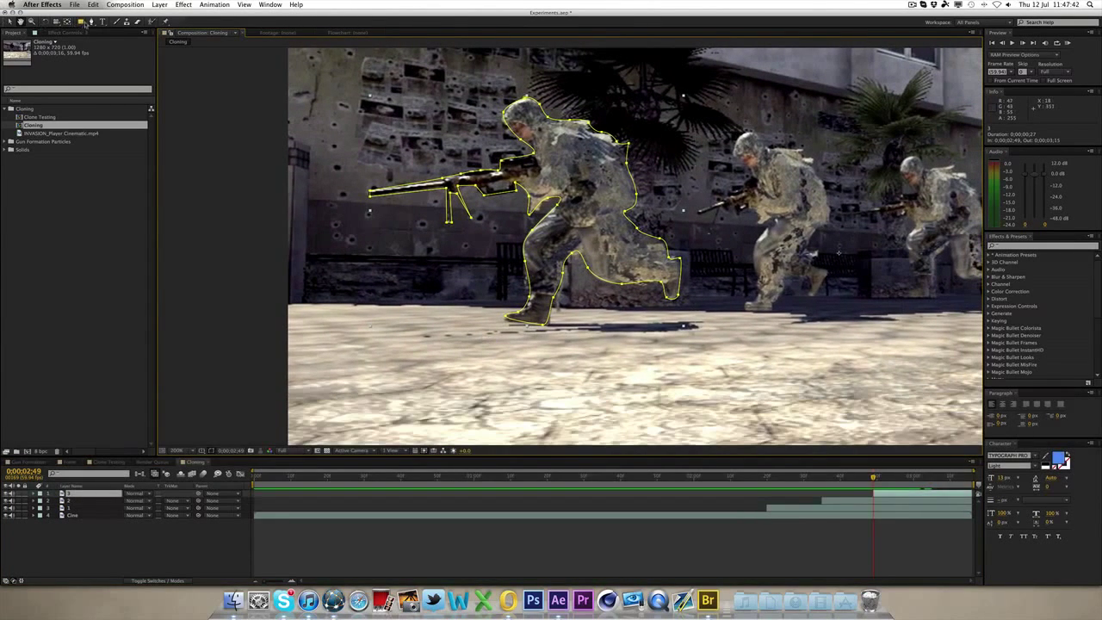
click(90, 22)
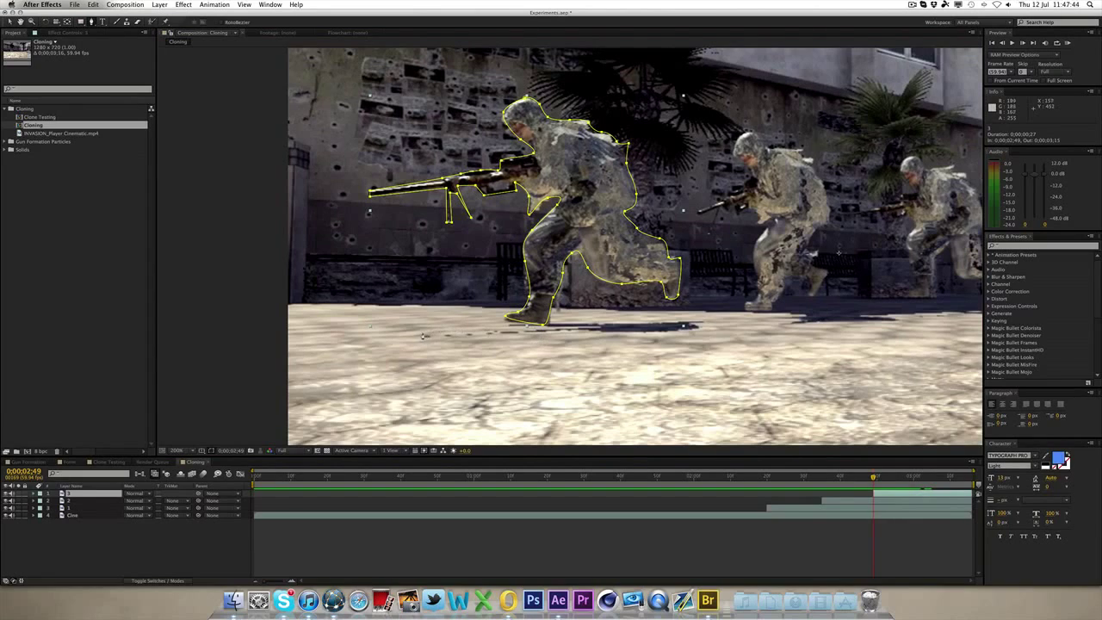
click(423, 335)
click(600, 330)
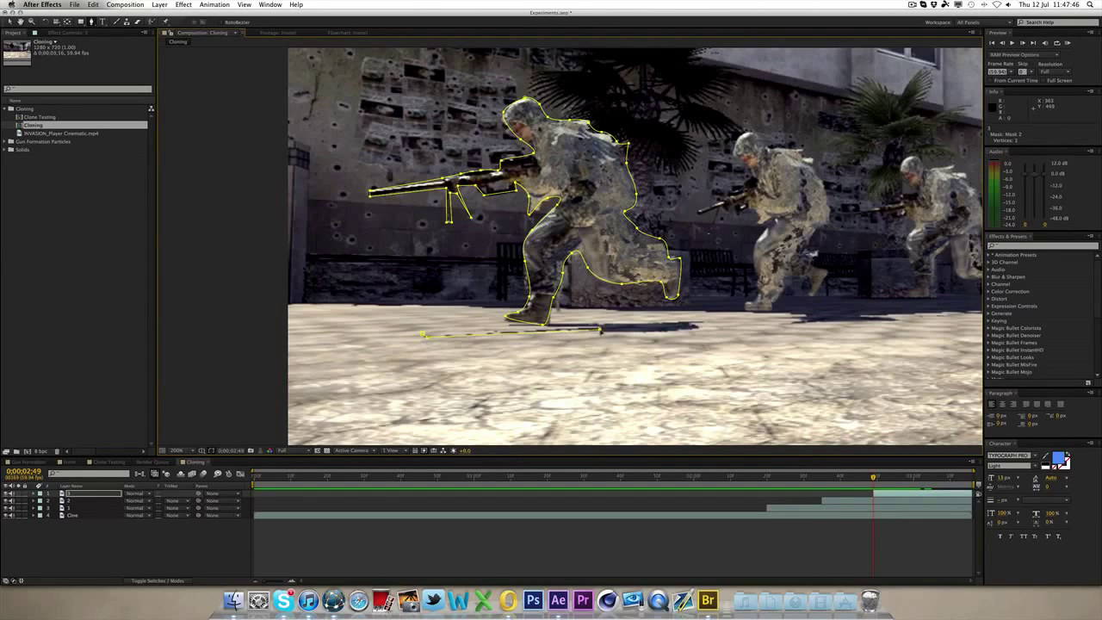
Step: Trace the shadow mask around the shadow's rear end and back along its upper edge, and close it at the front tip
click(696, 325)
click(650, 324)
click(551, 325)
click(594, 327)
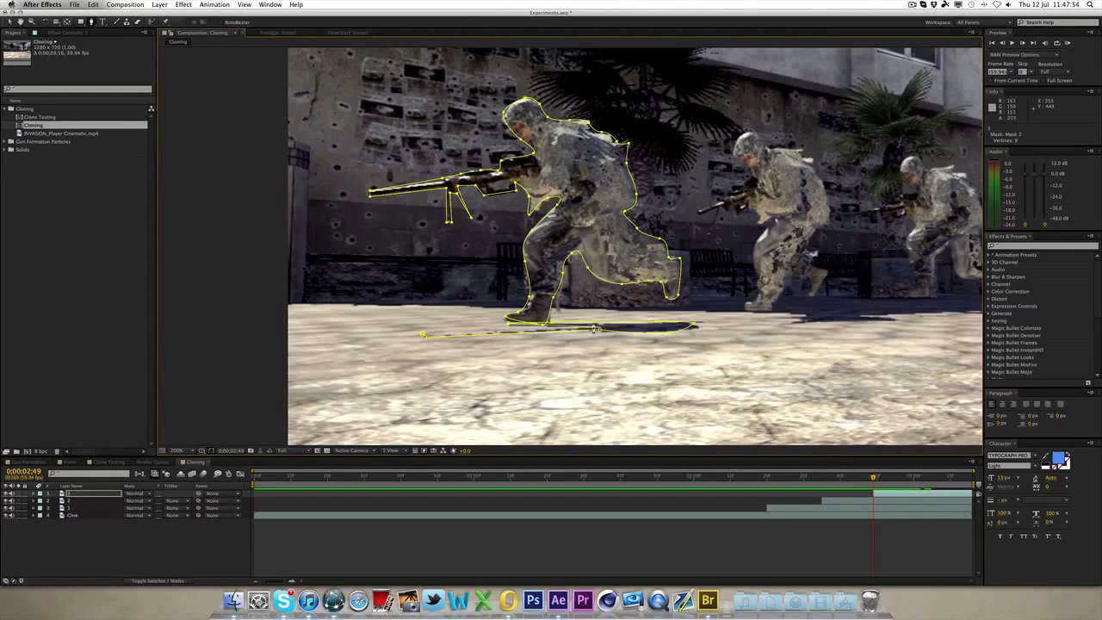
click(590, 329)
click(514, 330)
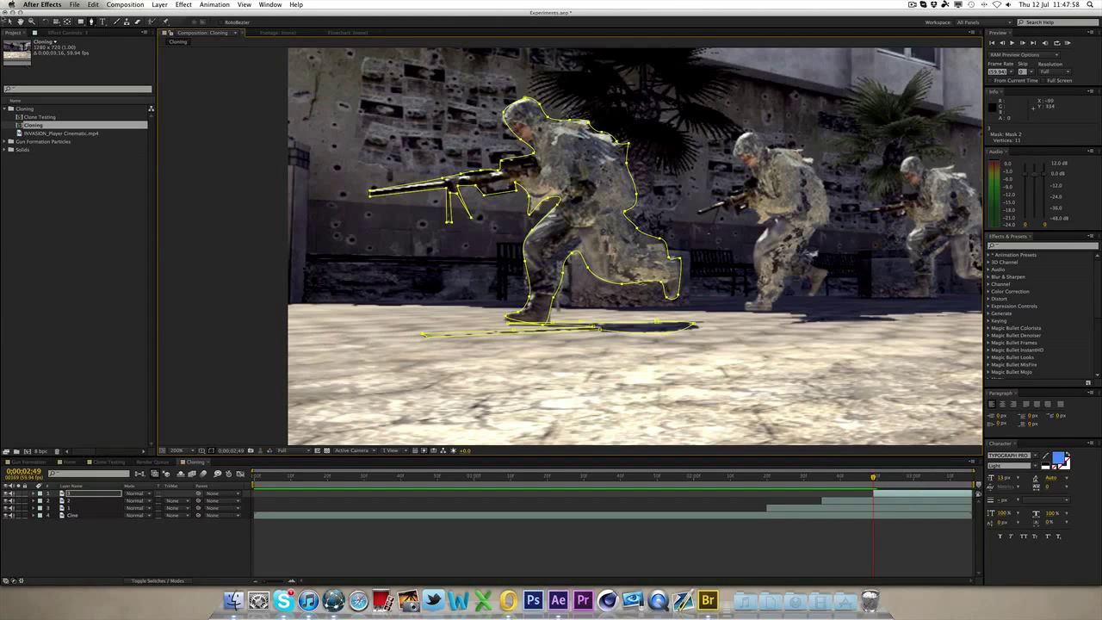
Step: Set the Mask Feather of Mask 2 on layer 3 to 2 pixels and collapse the layer's properties
key(f)
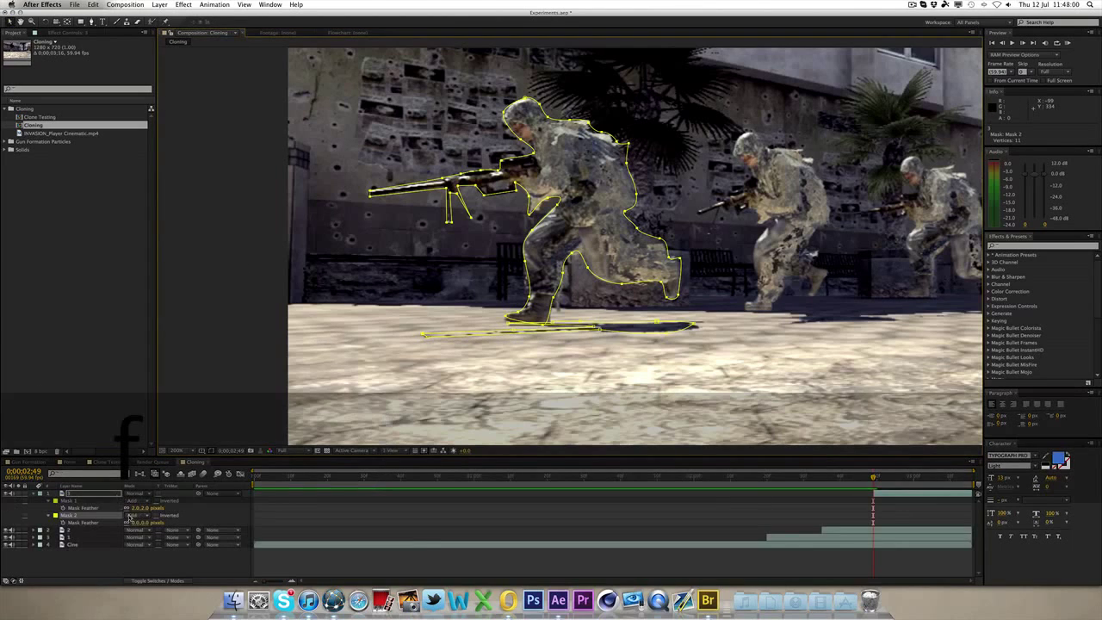
key(F2)
click(39, 505)
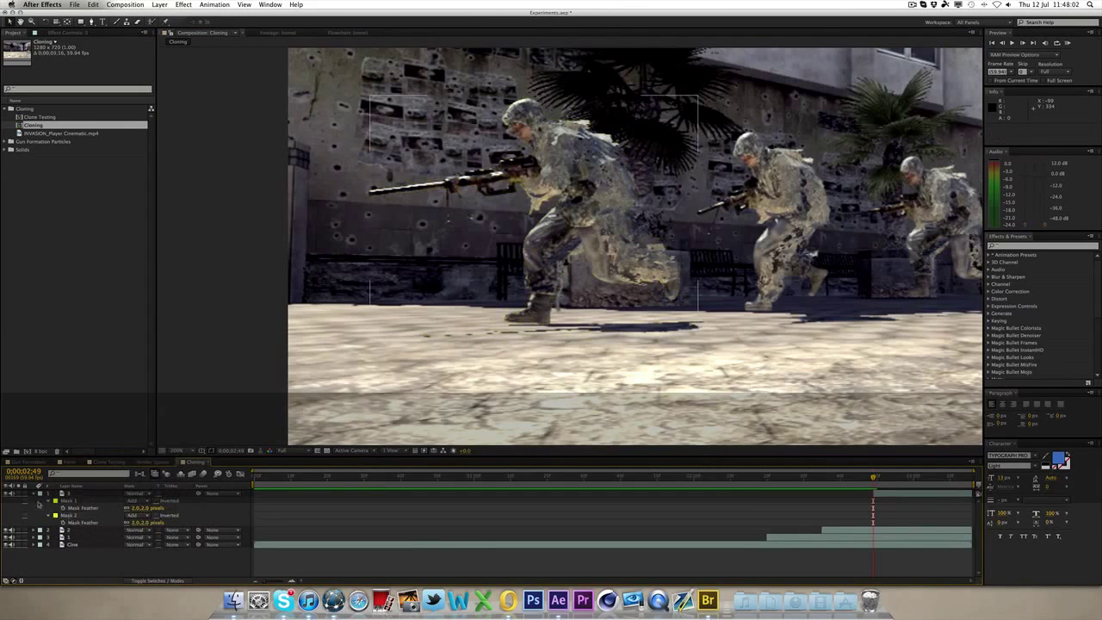
click(34, 494)
scroll(797, 309, down, 1)
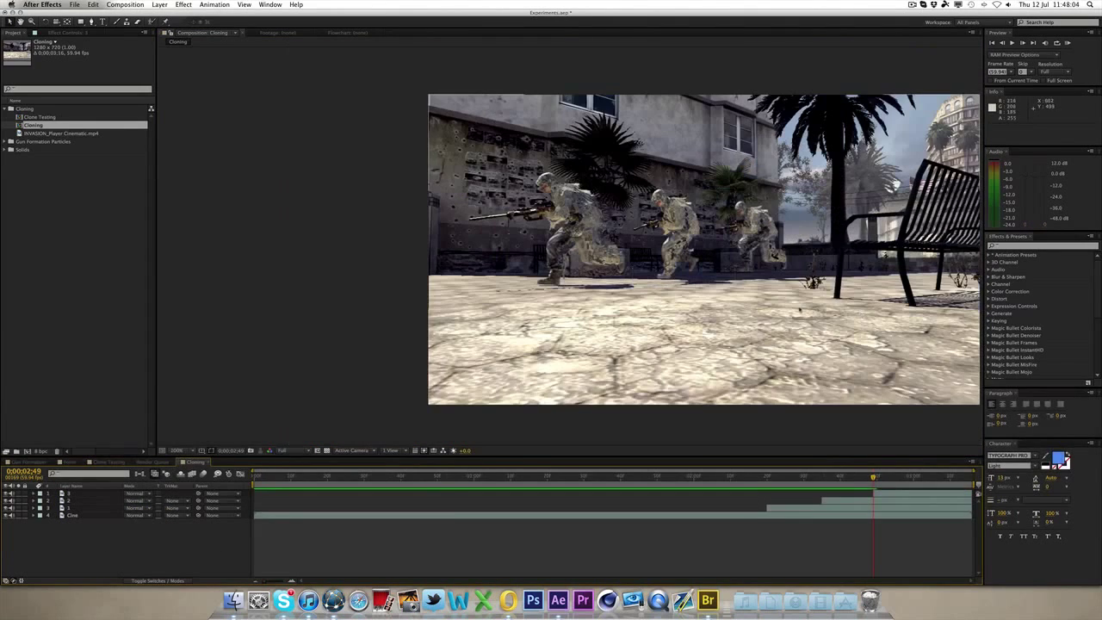
Step: View the whole frame and scrub forward to 0;00;03;02 and back to 0;00;02;19 to examine all three clones
key(h)
drag(792, 290, 638, 299)
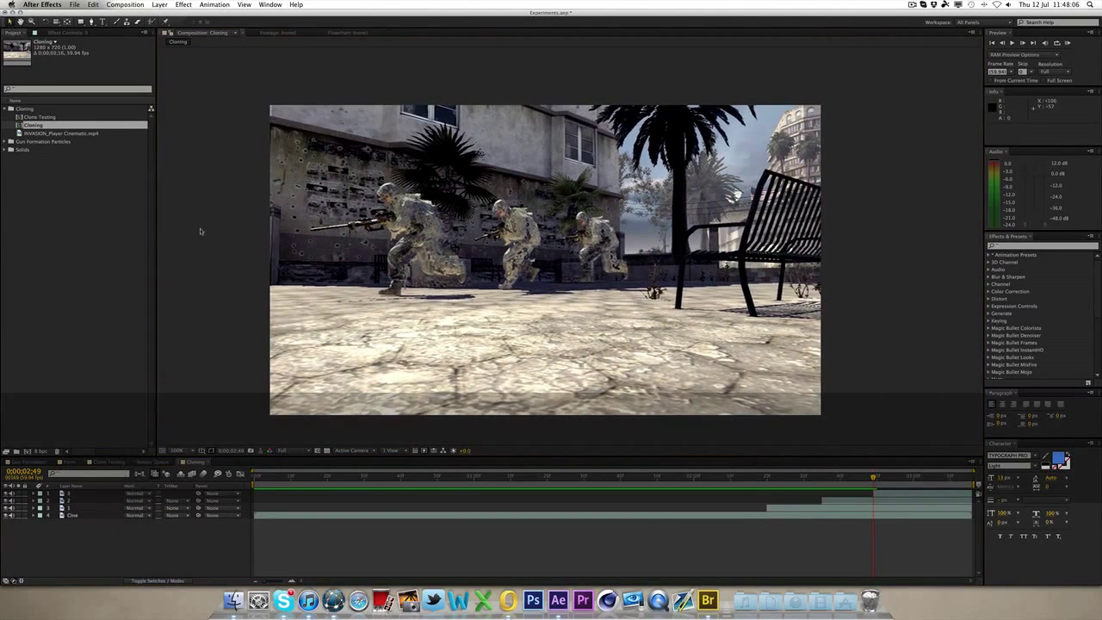
mouse_move(841, 477)
mouse_down()
mouse_move(929, 478)
mouse_move(781, 482)
mouse_move(911, 480)
mouse_up()
drag(928, 484, 921, 485)
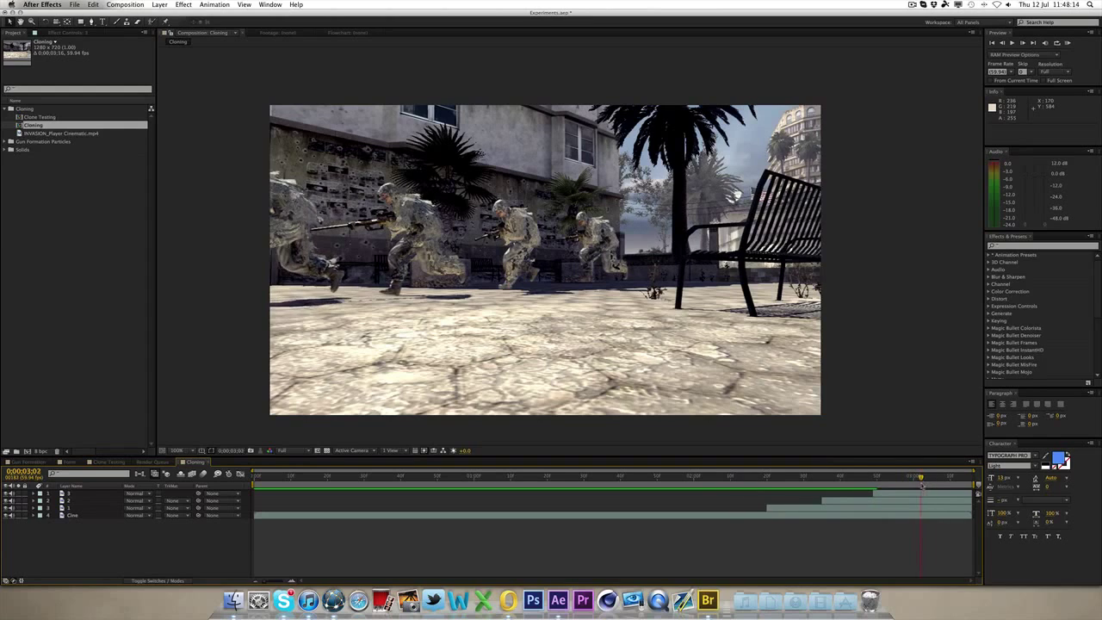
key(Page_Up)
key(Page_Up)
key(Page_Up)
key(Page_Up)
key(Page_Up)
key(Page_Up)
key(Page_Up)
key(Page_Up)
key(Page_Up)
key(Page_Up)
key(Page_Up)
key(Page_Up)
key(Page_Up)
key(Page_Up)
key(Page_Up)
key(Page_Up)
key(Page_Up)
key(Page_Up)
key(Page_Up)
key(Page_Up)
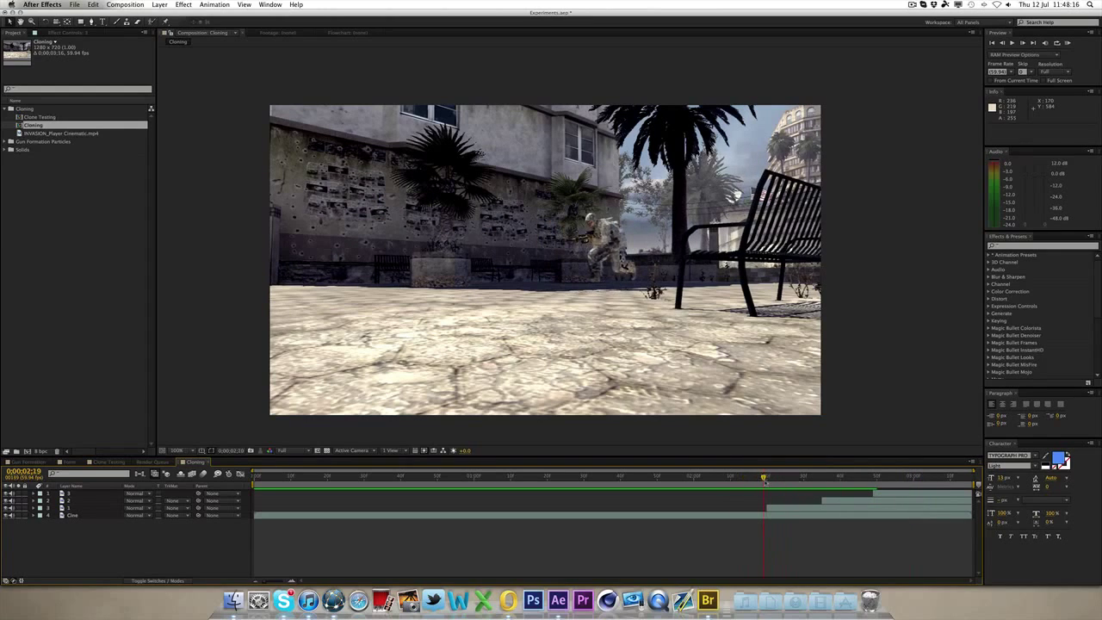
Step: Play the Clone Testing composition to examine how its frozen clones fade, and return to the Cloning composition
click(113, 463)
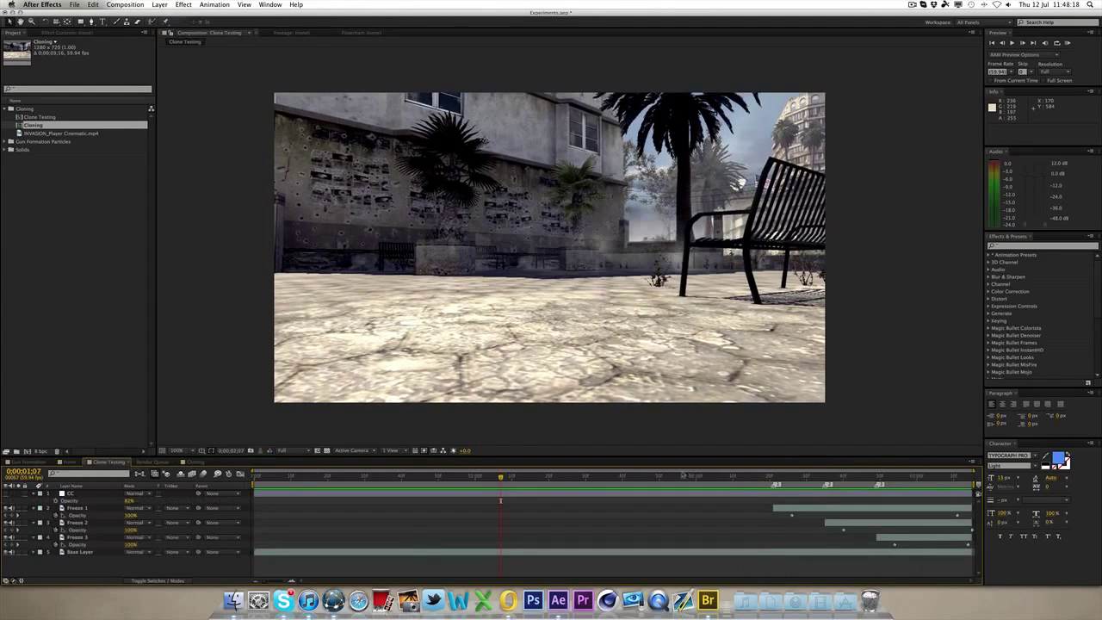
key(space)
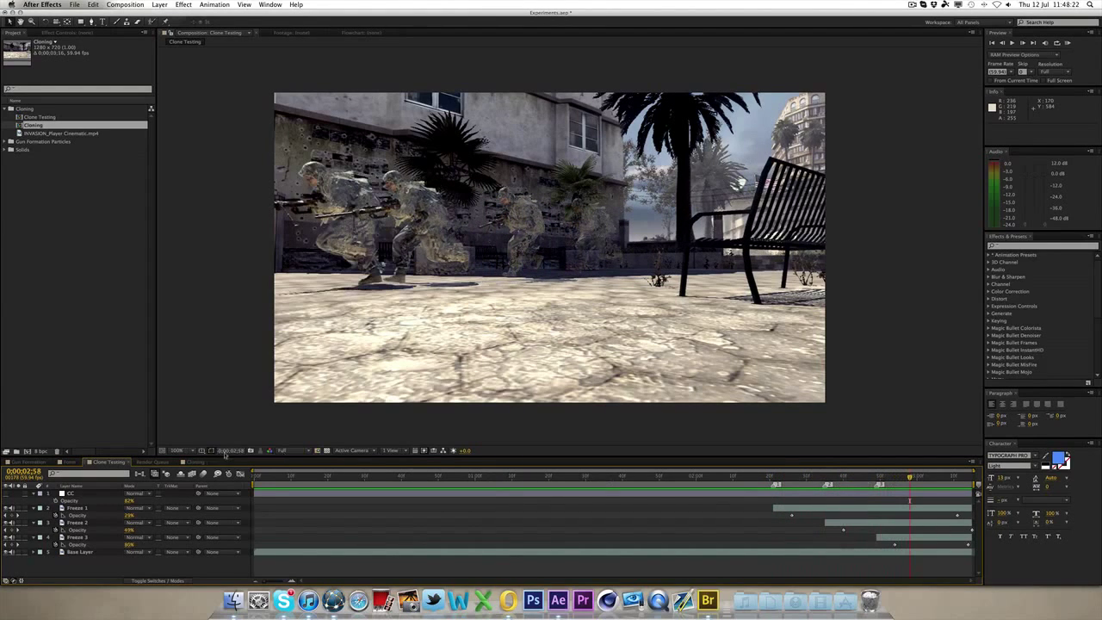
click(190, 462)
Step: Turn on Opacity keyframing for layer 1 with a 100% keyframe at the layer's start, 0;00;02;20
drag(772, 478, 767, 480)
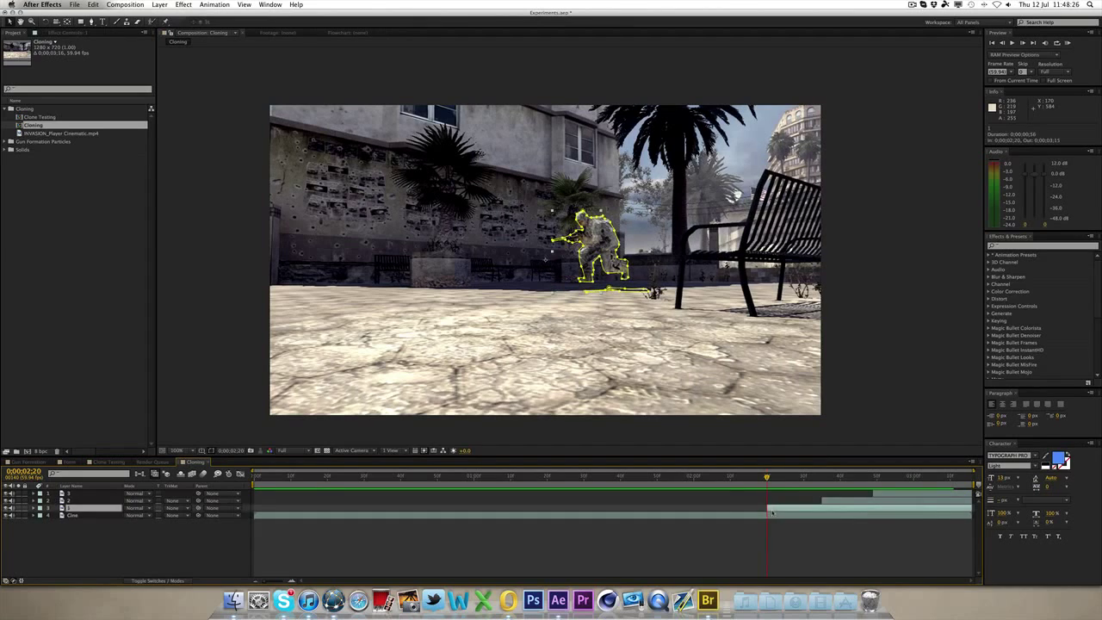
key(t)
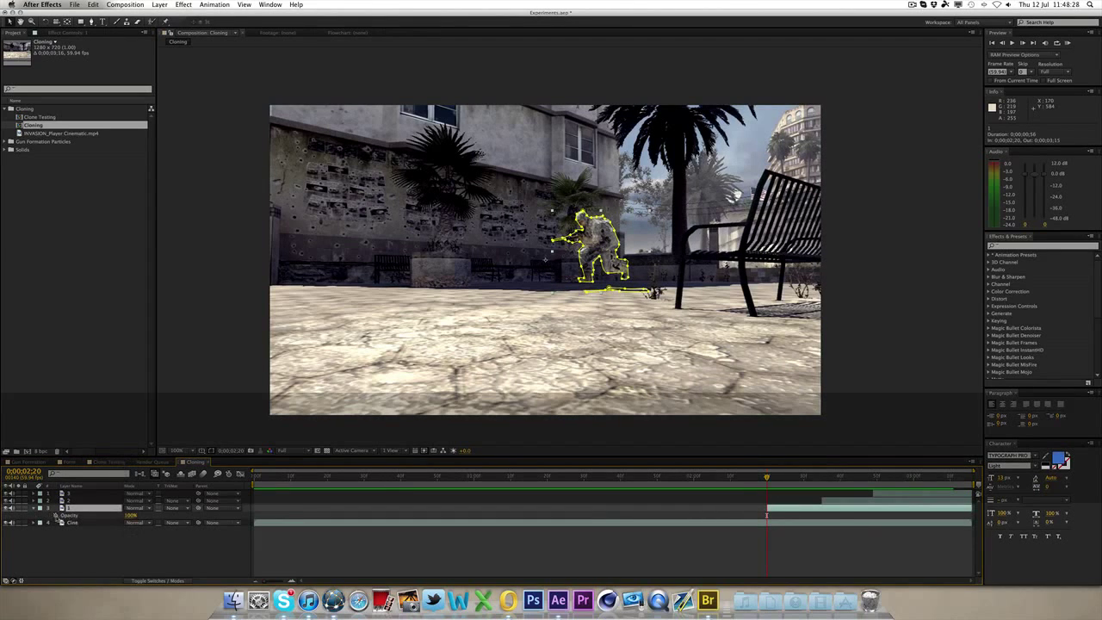
click(56, 516)
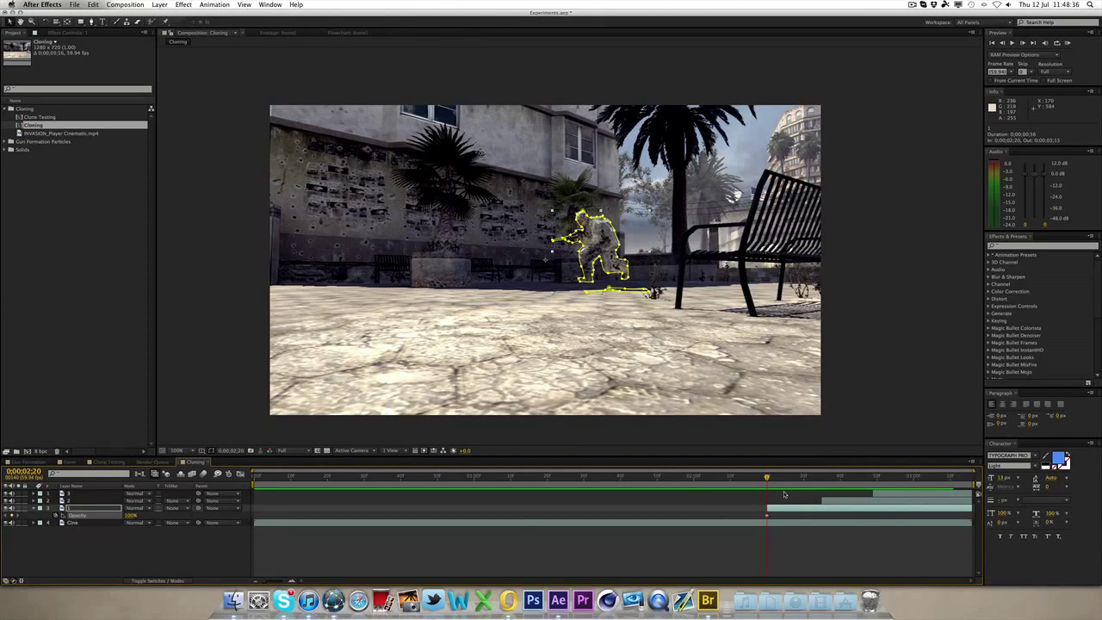
Step: Add a second 100% Opacity keyframe on layer 1 at 0;00;02;27, seven frames after its start
key(super+shift)
key(super+shift+Right)
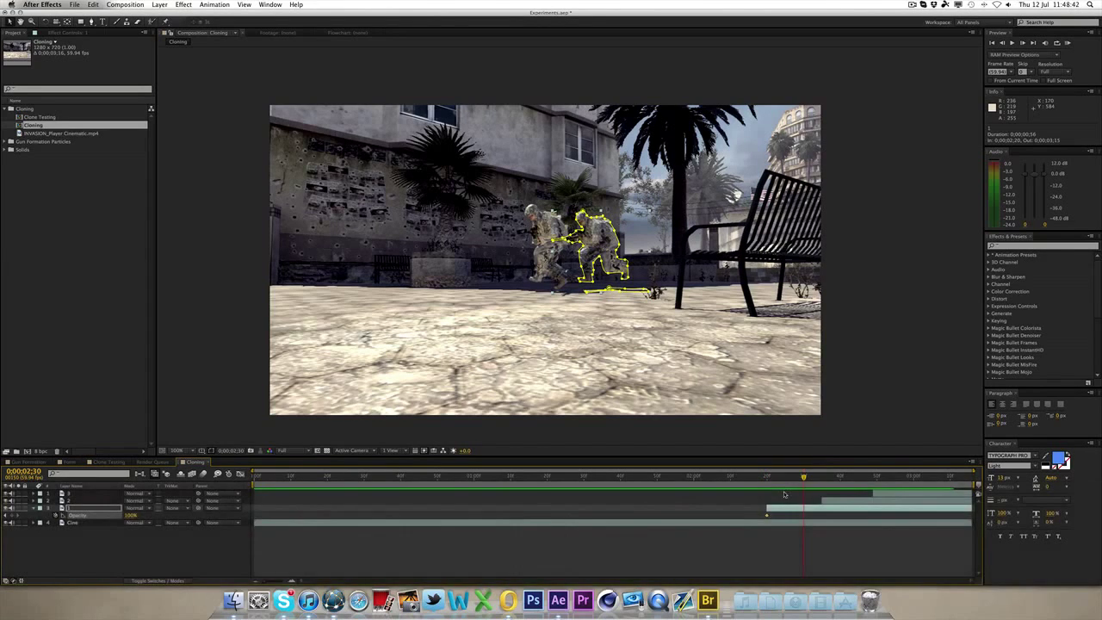
key(super+Left)
key(super+Left)
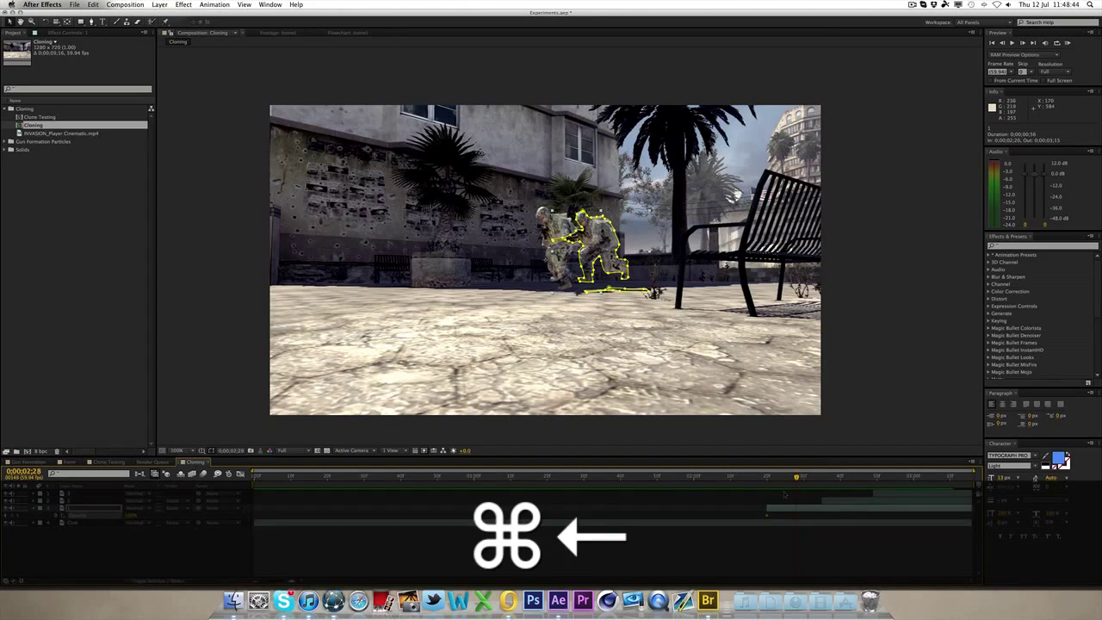
key(super+Left)
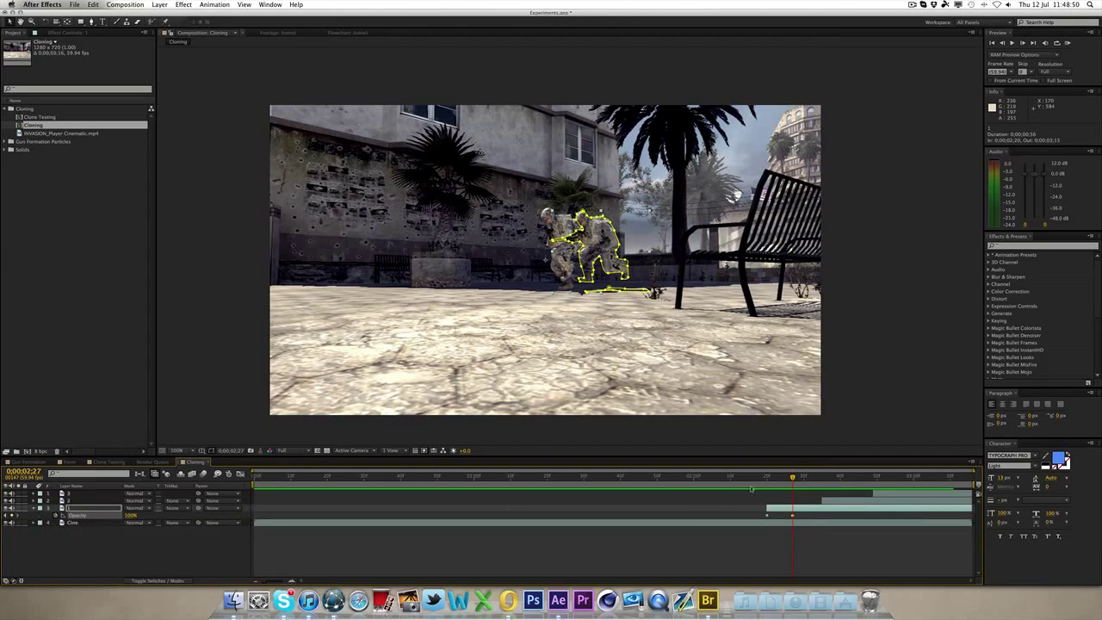
Step: Add an Opacity keyframe on layer 1 at 0;00;02;42, fifteen frames further on, and set it to 0%
key(super)
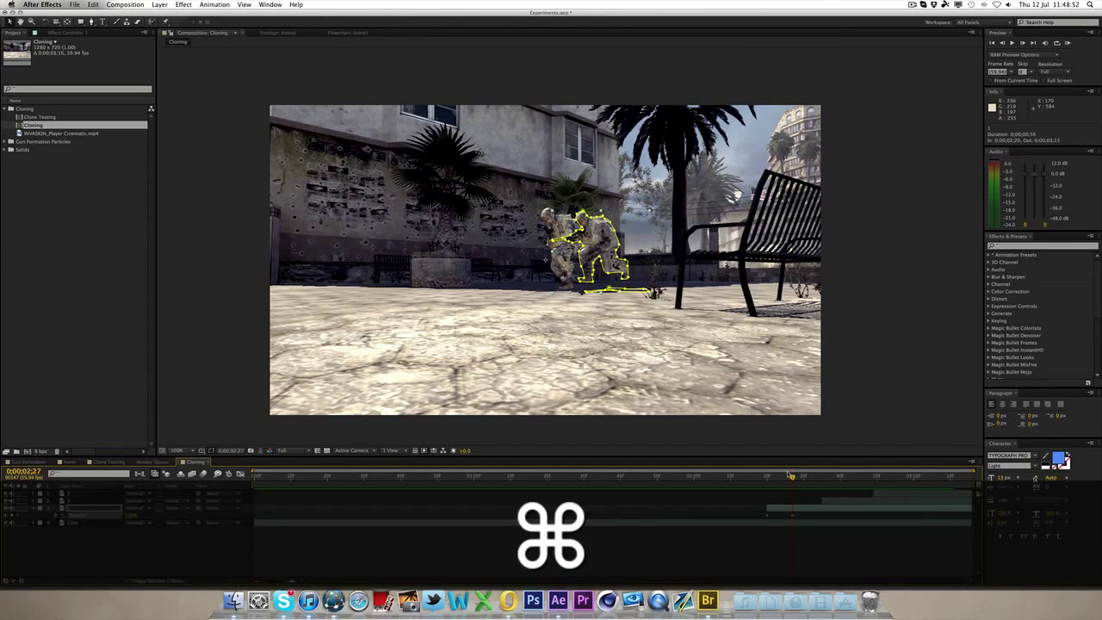
key(super+shift+Right)
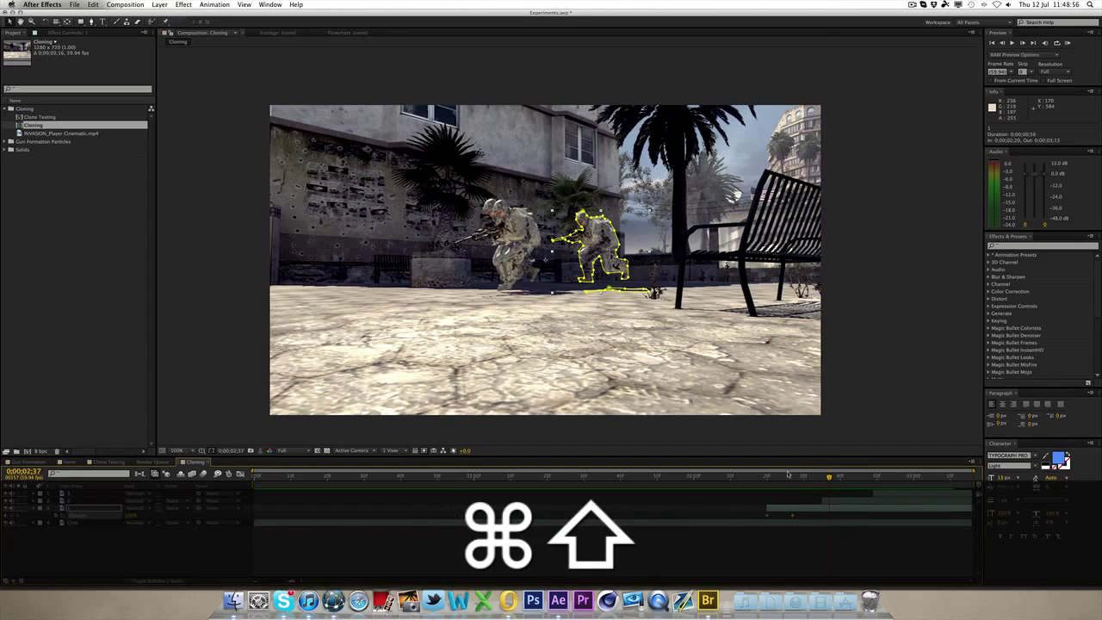
key(super+Right)
key(super+Right)
key(super+Right)
key(super+Right)
key(super+Right)
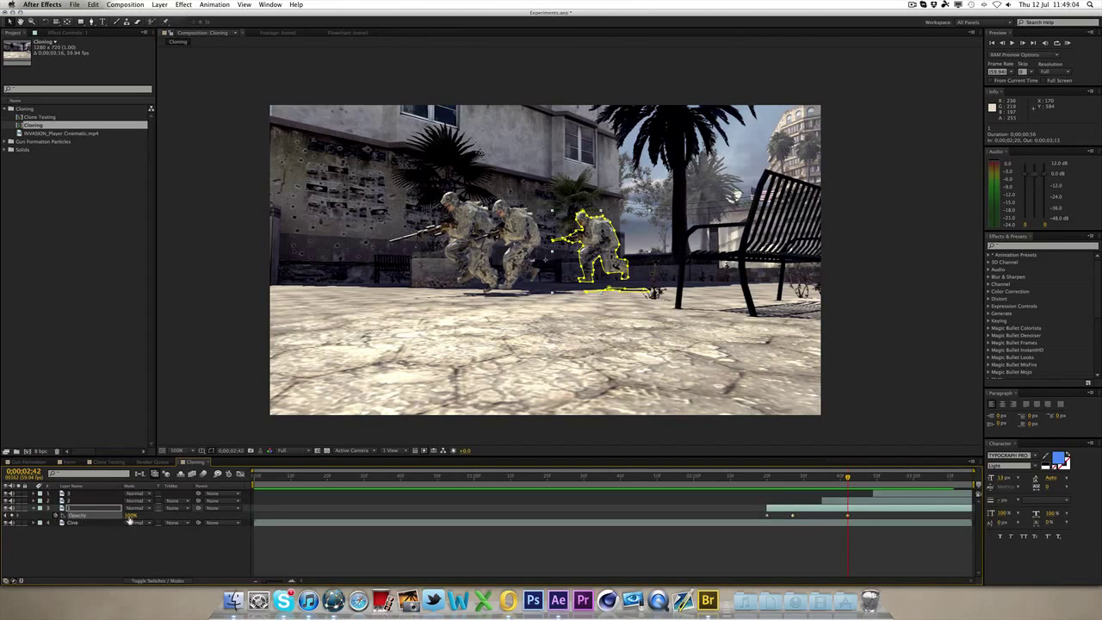
drag(129, 514, 60, 515)
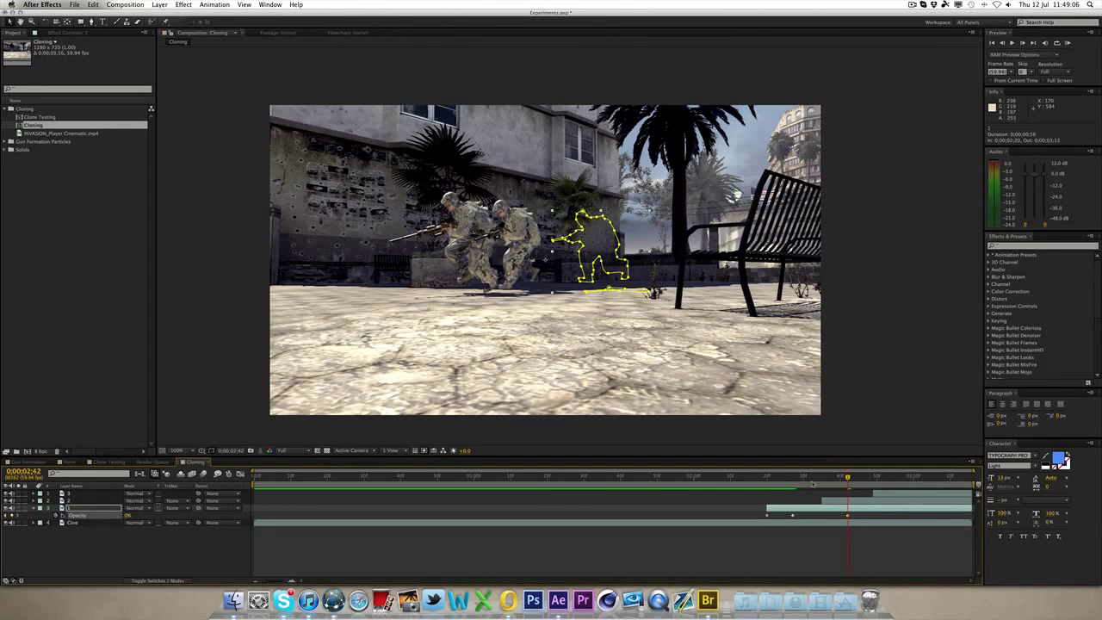
Step: Delete layer 1's first Opacity keyframe at 0;00;02;20 and scrub through the fade-out to check it
click(767, 514)
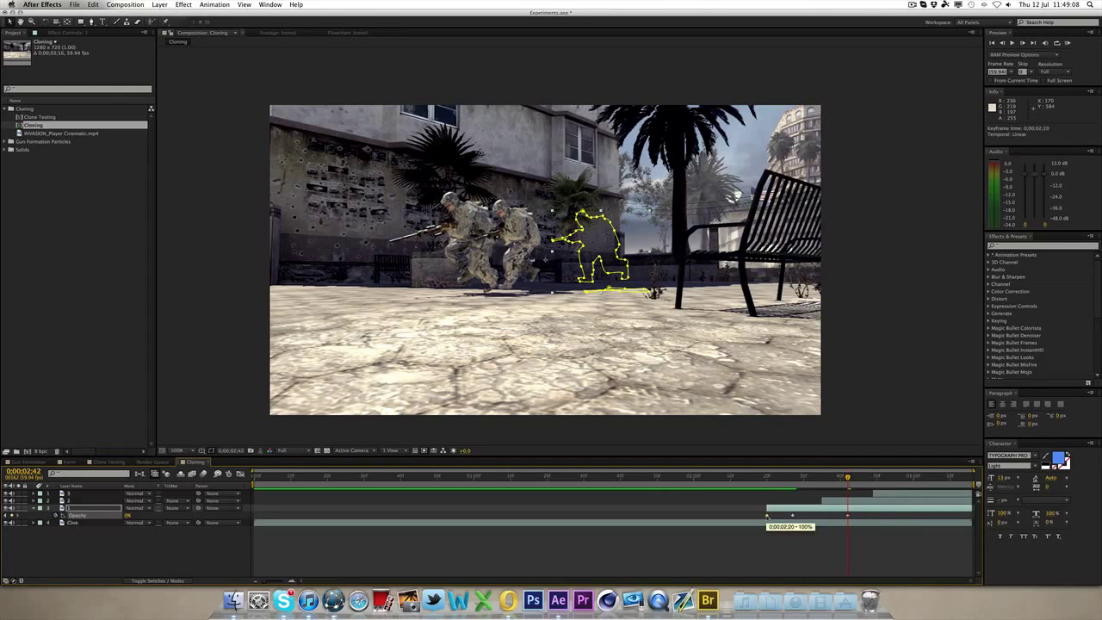
key(Delete)
click(746, 476)
drag(745, 476, 841, 477)
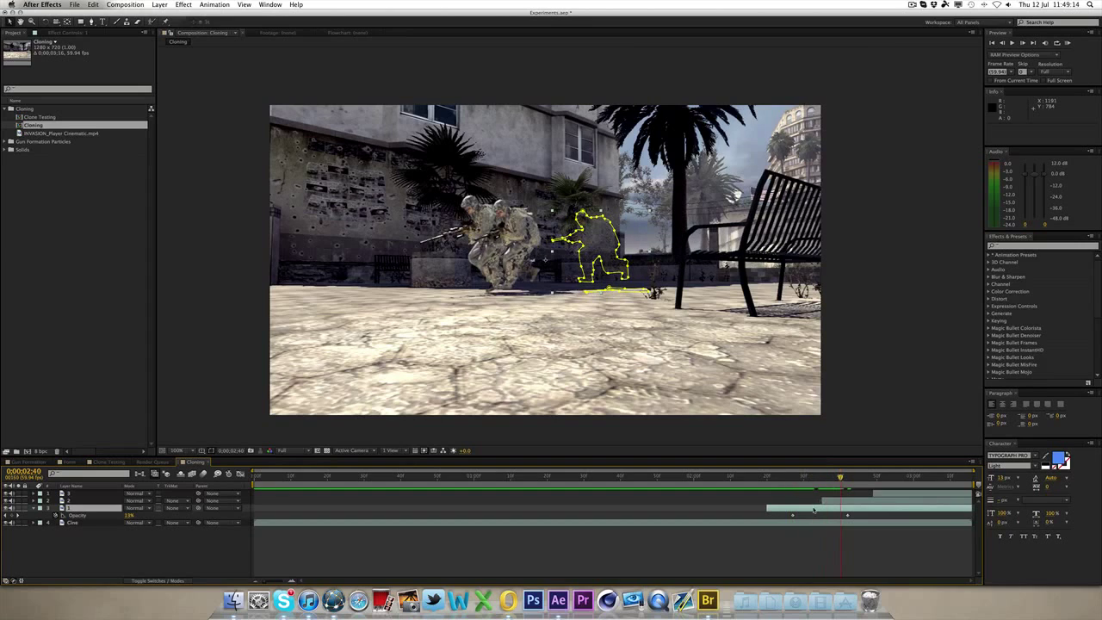
Step: Copy layer 1's two Opacity keyframes, paste them onto layer 2 at 0;00;02;42, and reveal layer 2's keyframes
drag(758, 513, 857, 518)
key(super+c)
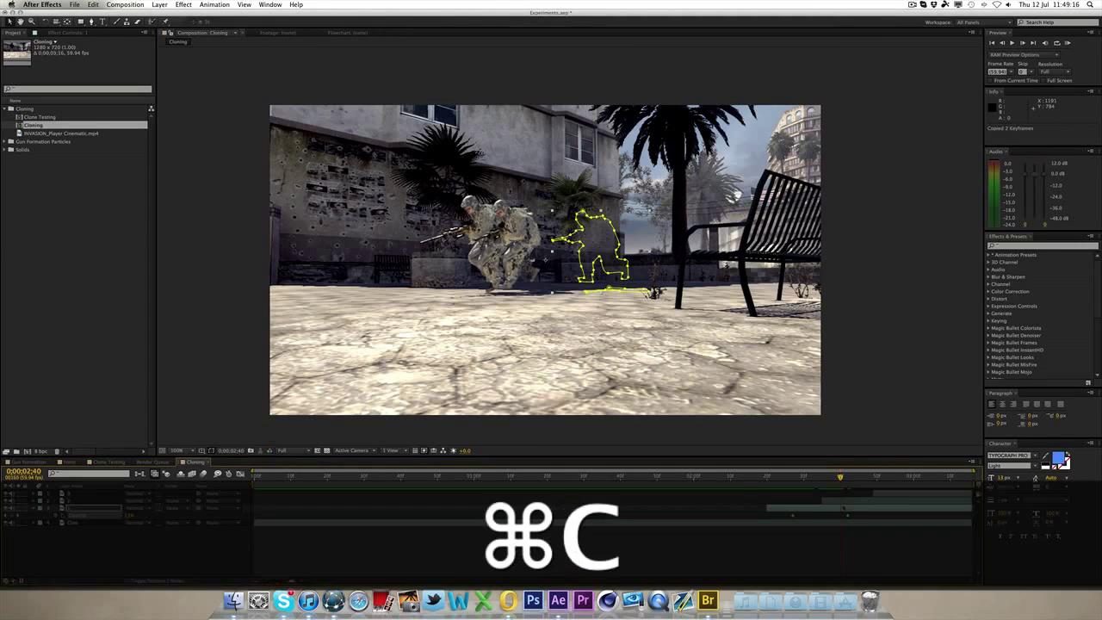
drag(828, 478, 823, 477)
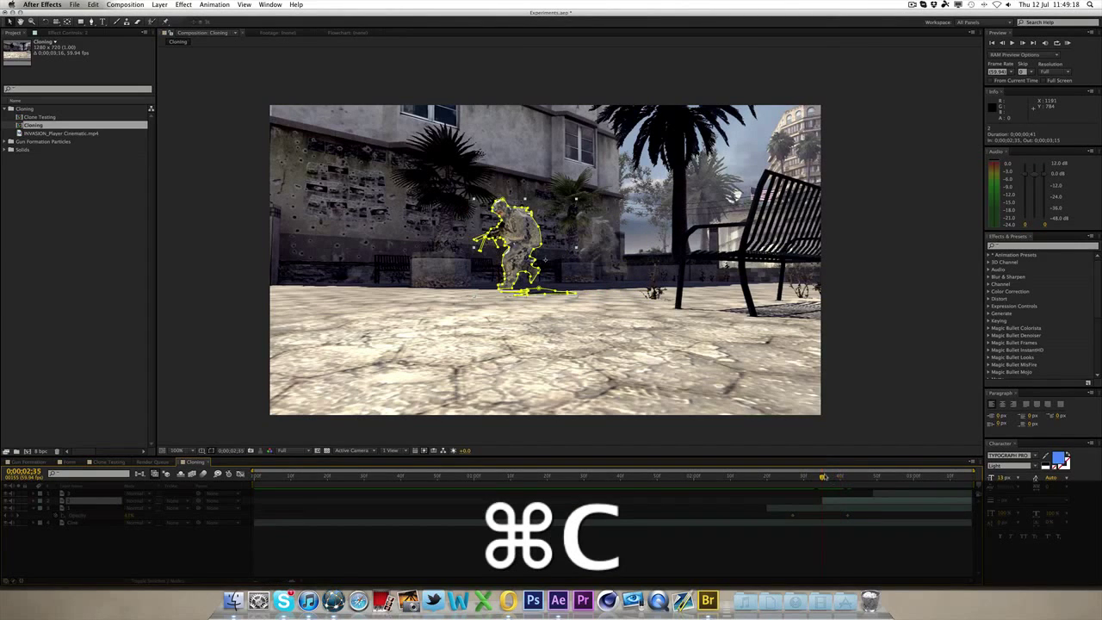
key(shift)
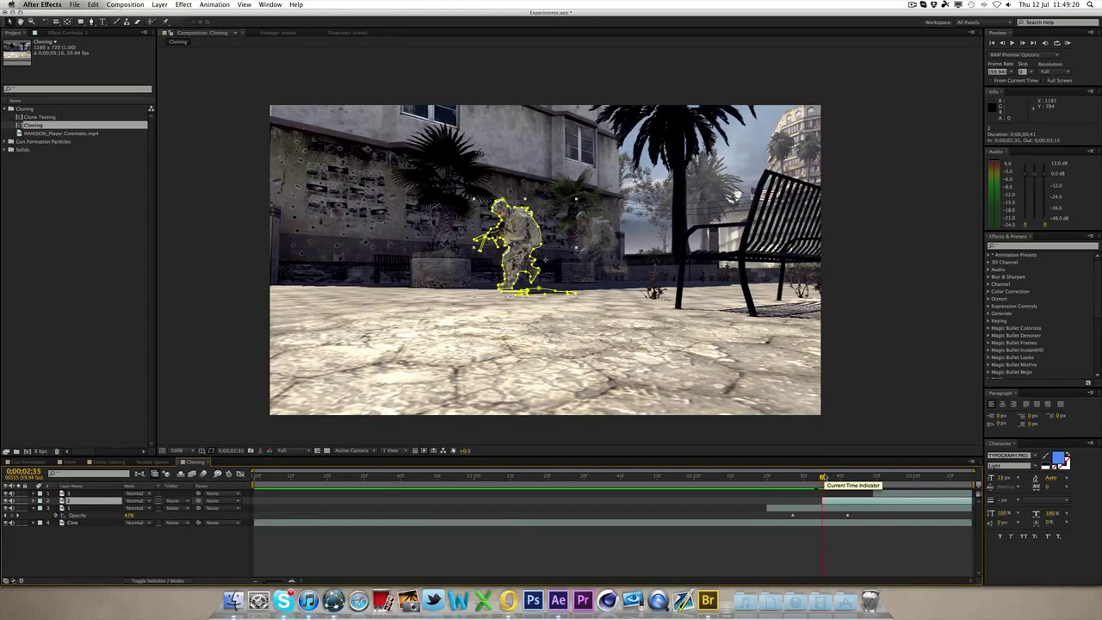
key(super+Right)
key(super+Right)
key(super+Right)
key(super+Right)
key(super+Right)
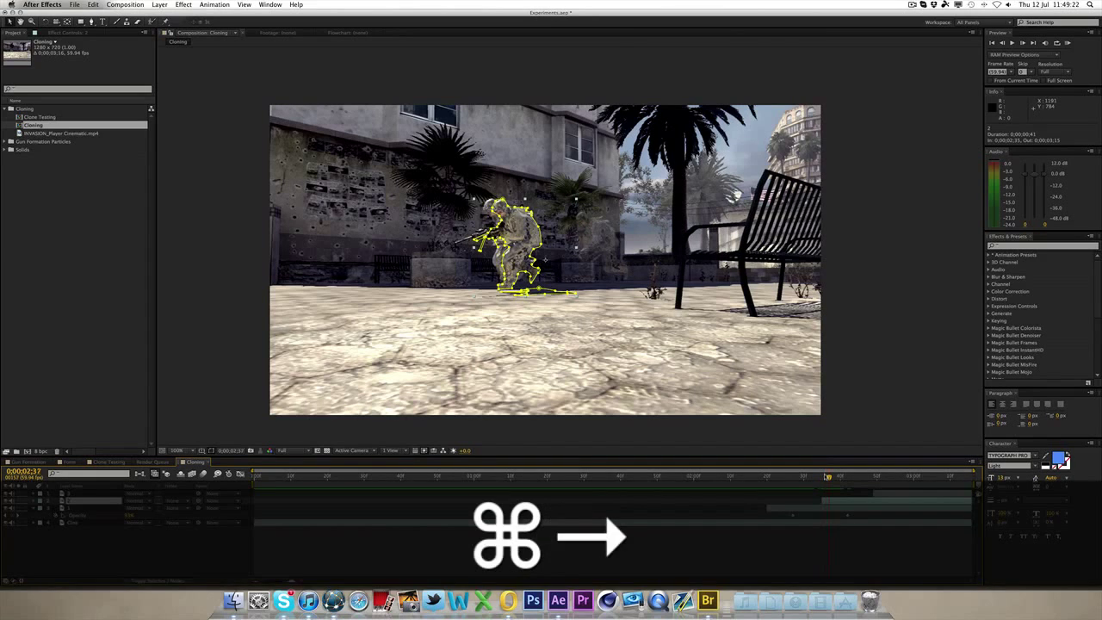
key(super+Right)
key(super+Right)
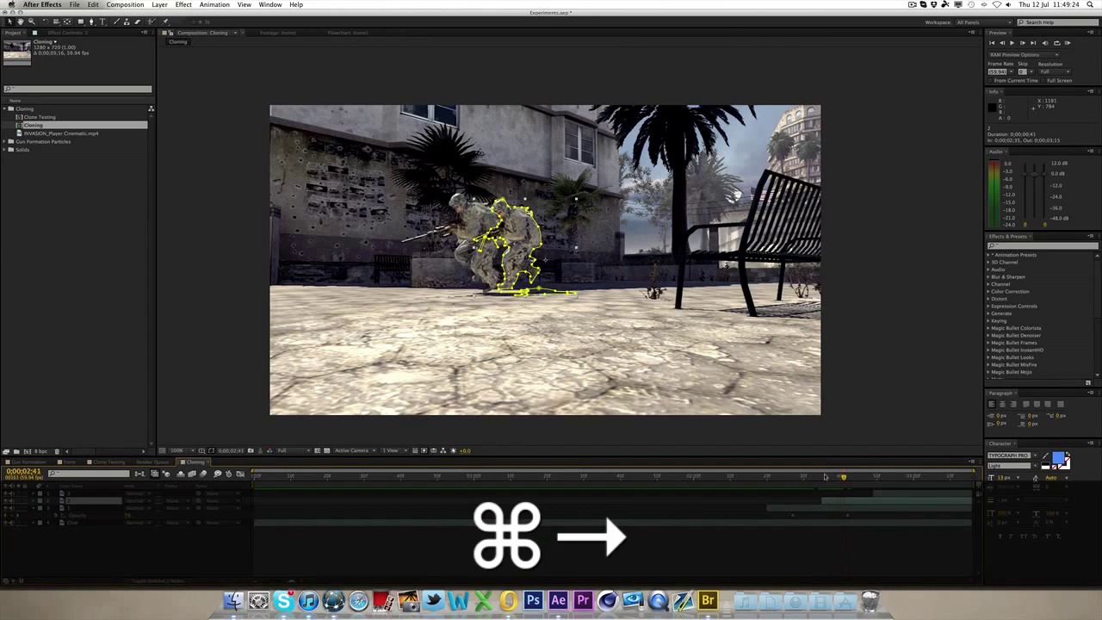
drag(856, 518, 785, 519)
key(super+c)
click(842, 502)
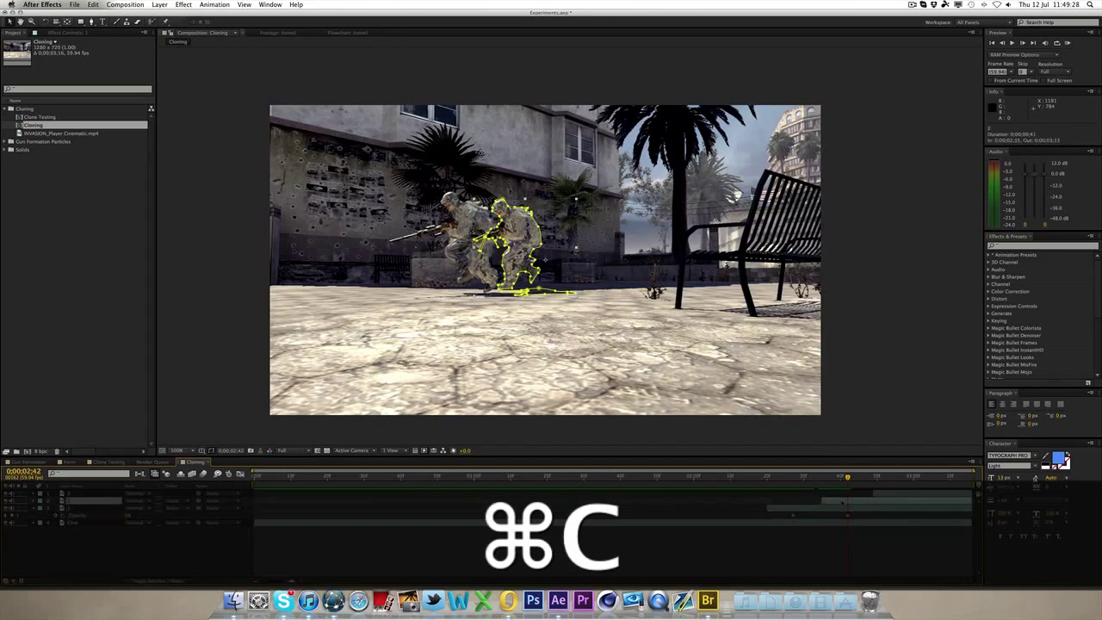
key(super+v)
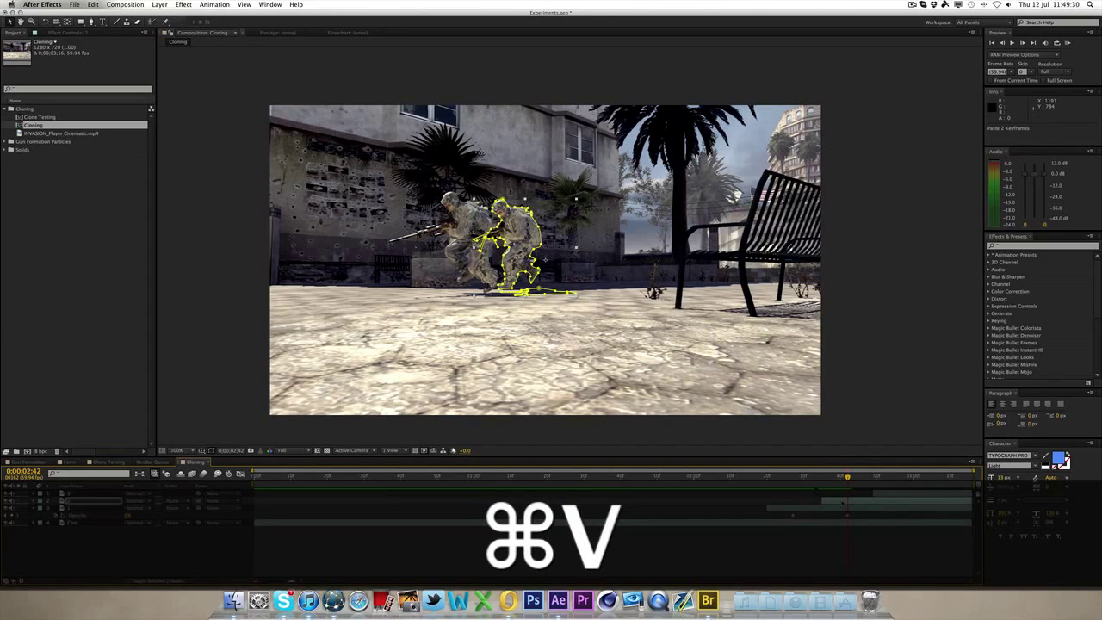
key(u)
Step: Paste the copied Opacity keyframes onto layer 3 at 0;00;02;56, seven frames after its start, and reveal its keyframes
mouse_move(849, 478)
mouse_down()
mouse_move(879, 478)
mouse_move(830, 479)
mouse_up()
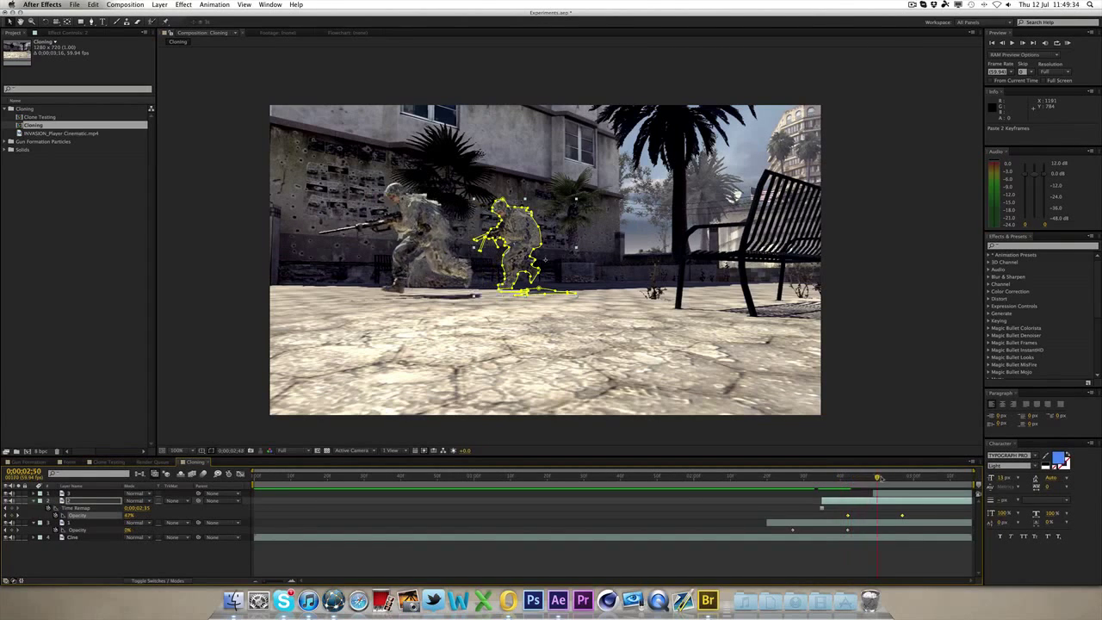
click(880, 493)
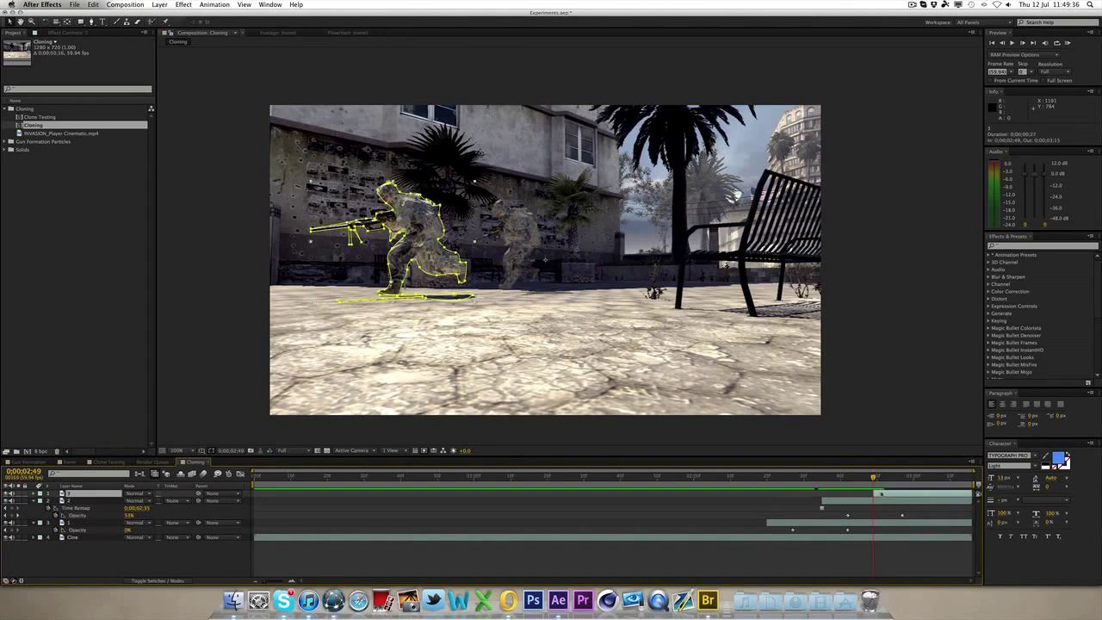
key(super+Right)
key(super+Right)
key(super+Right)
key(super+Right)
key(super+Right)
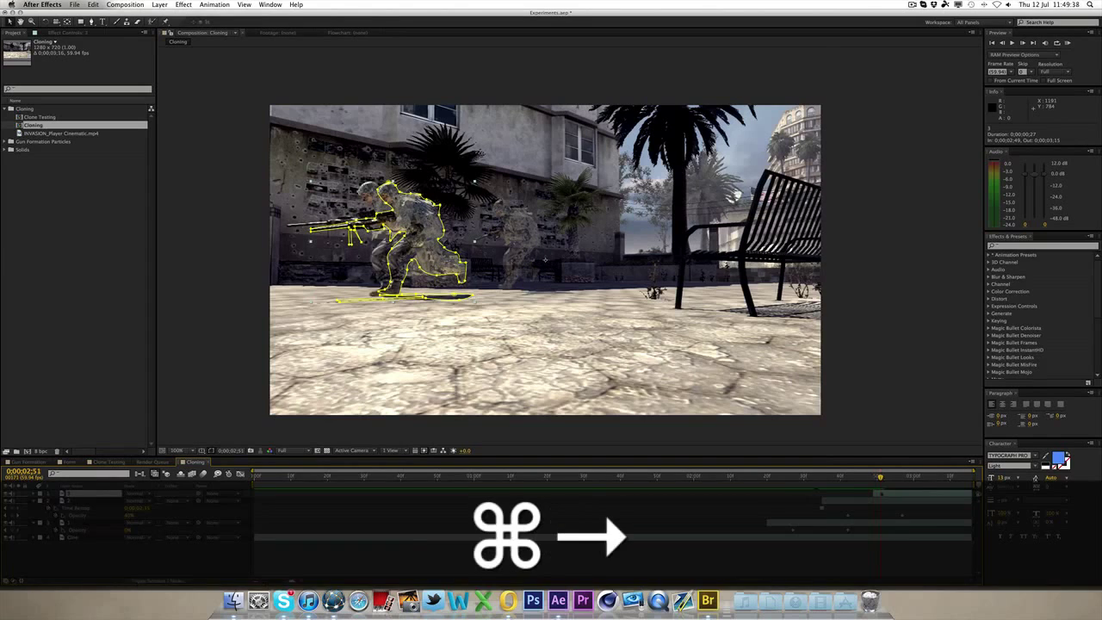
key(super+Right)
key(super+Right)
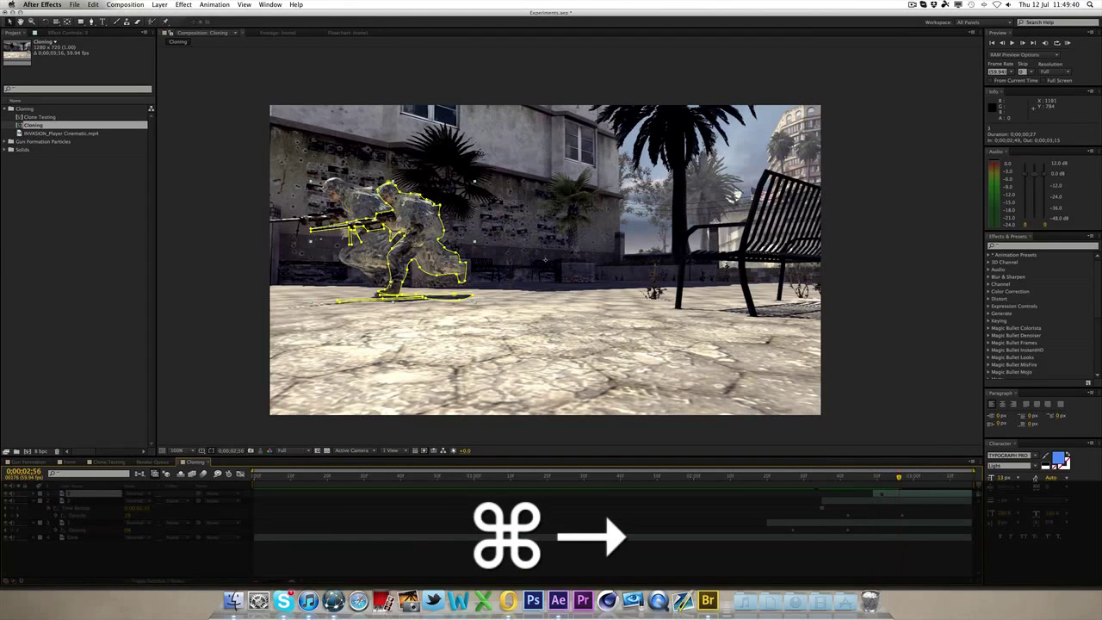
key(super+v)
key(u)
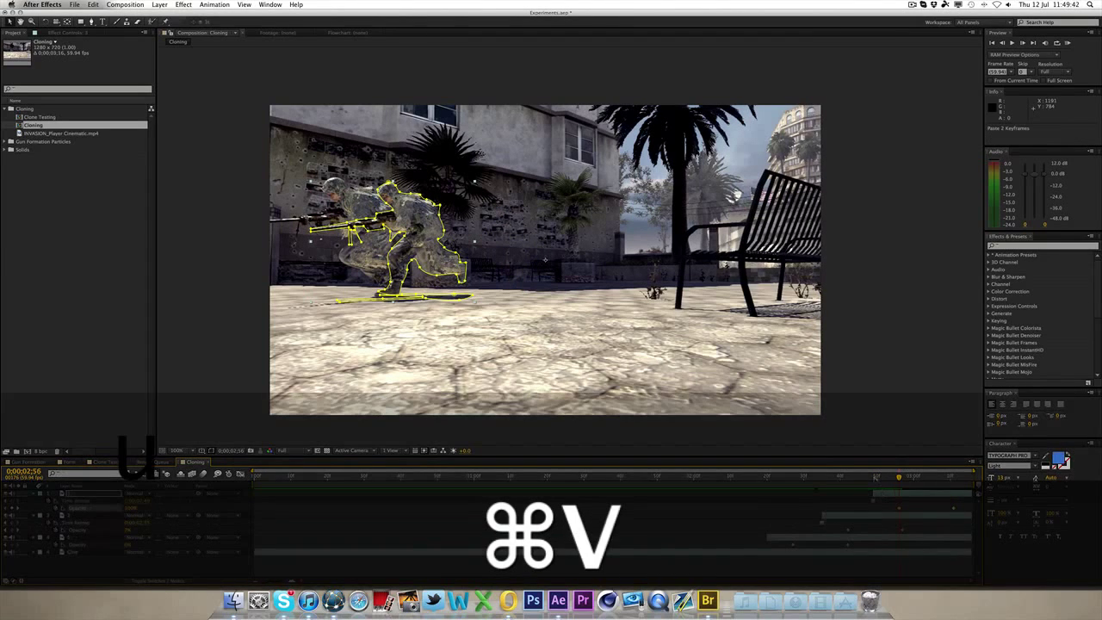
Step: End the work area at 0;00;03;13 and trim the composition to the work area to remove the surplus frames
drag(899, 477, 970, 479)
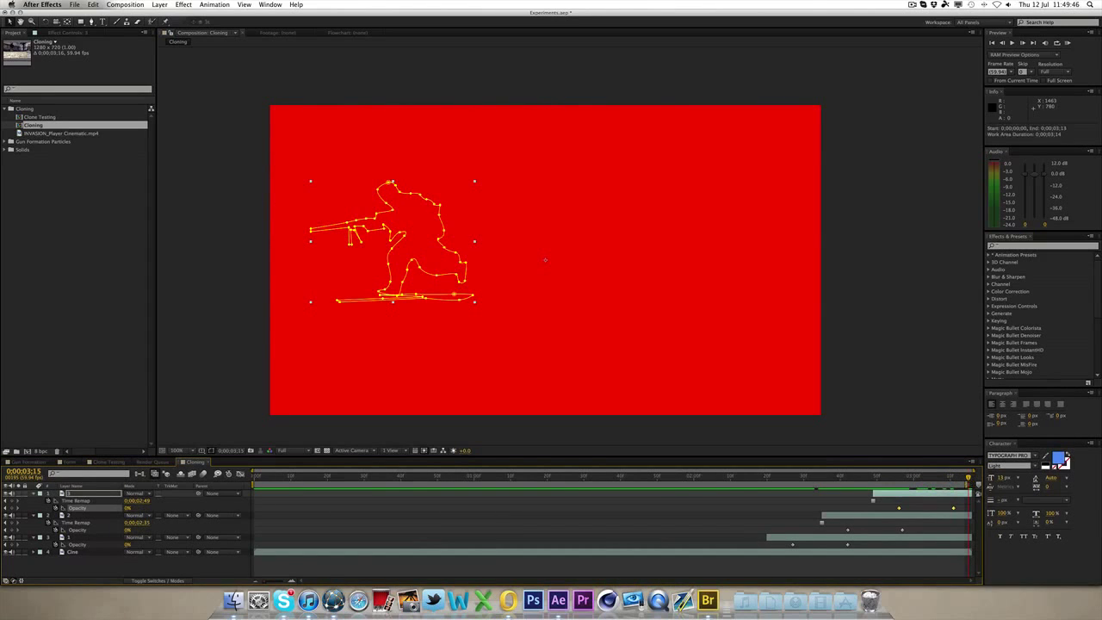
key(Page_Up)
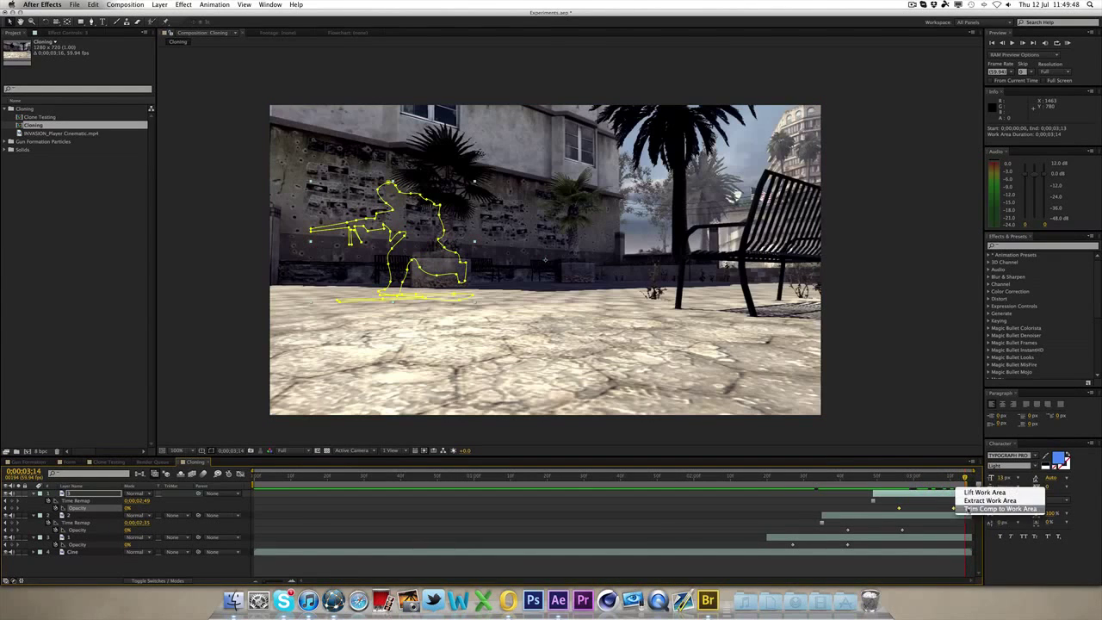
key(super+shift+x)
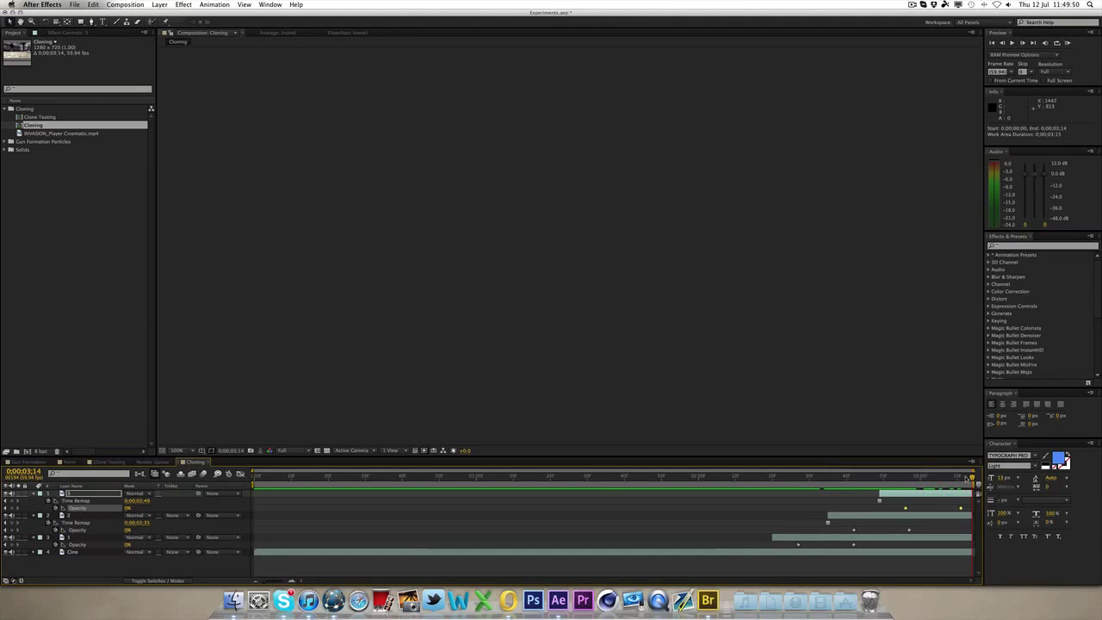
Step: Run a RAM preview of the trimmed composition to check how the three clones fade out
click(1068, 42)
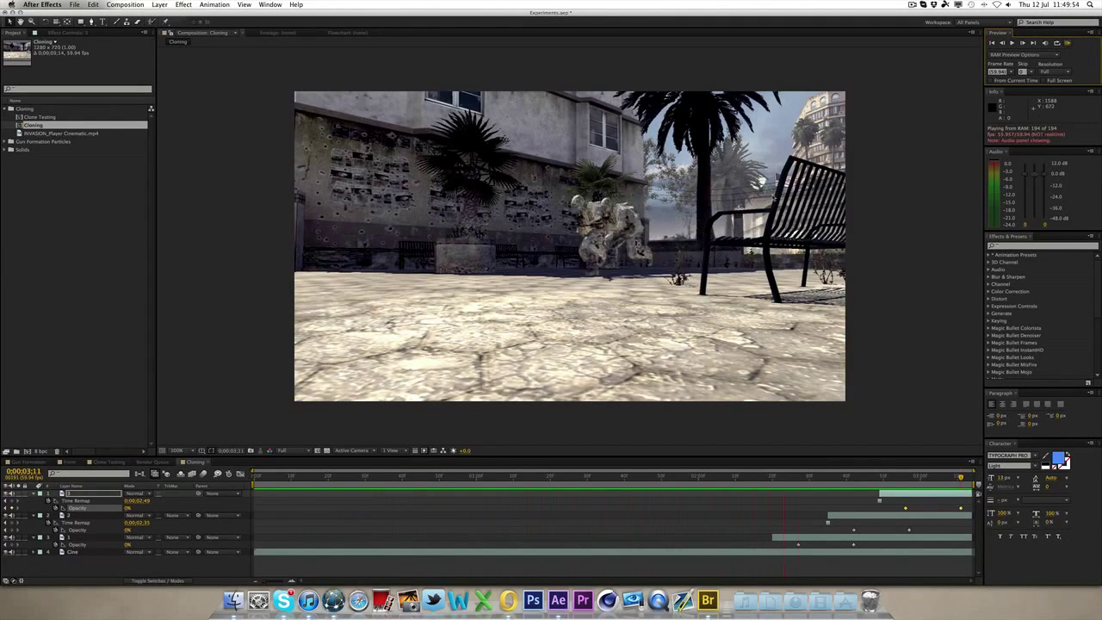
key(space)
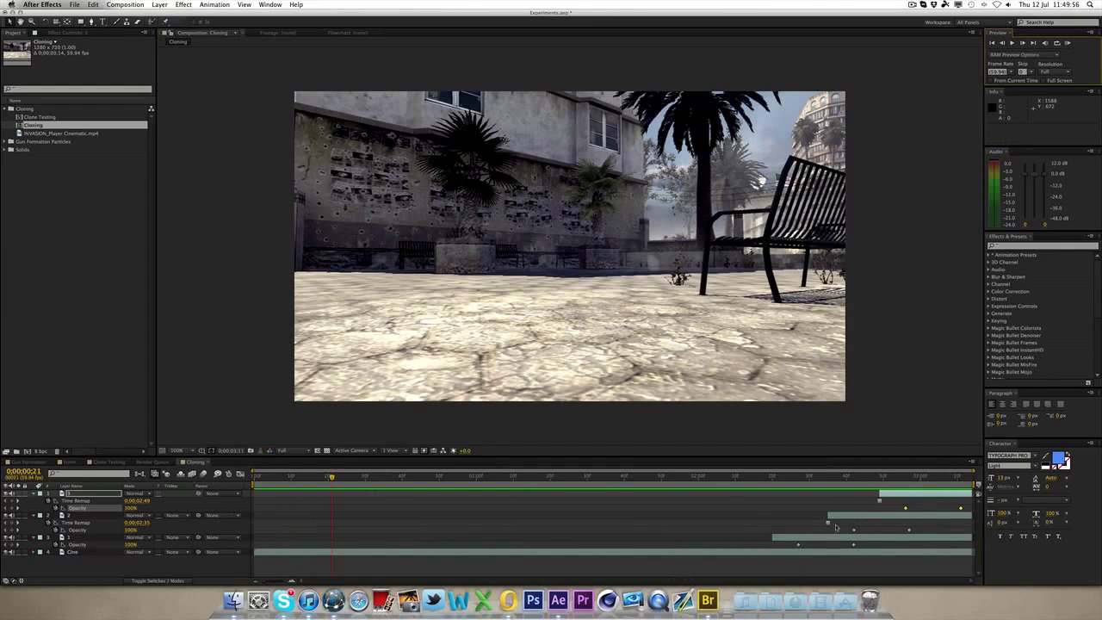
Step: Move the final Opacity keyframes of all three clone layers together about nine frames later, with layer 1's at 0;00;03;20, to lengthen the fades
click(853, 545)
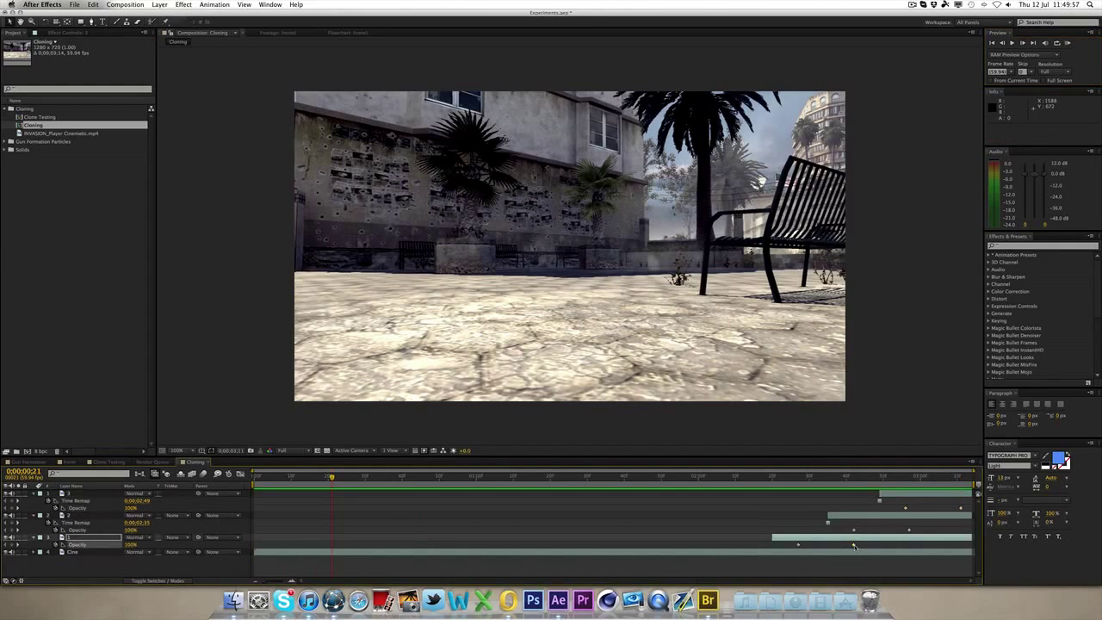
super+click(909, 530)
super+click(909, 530)
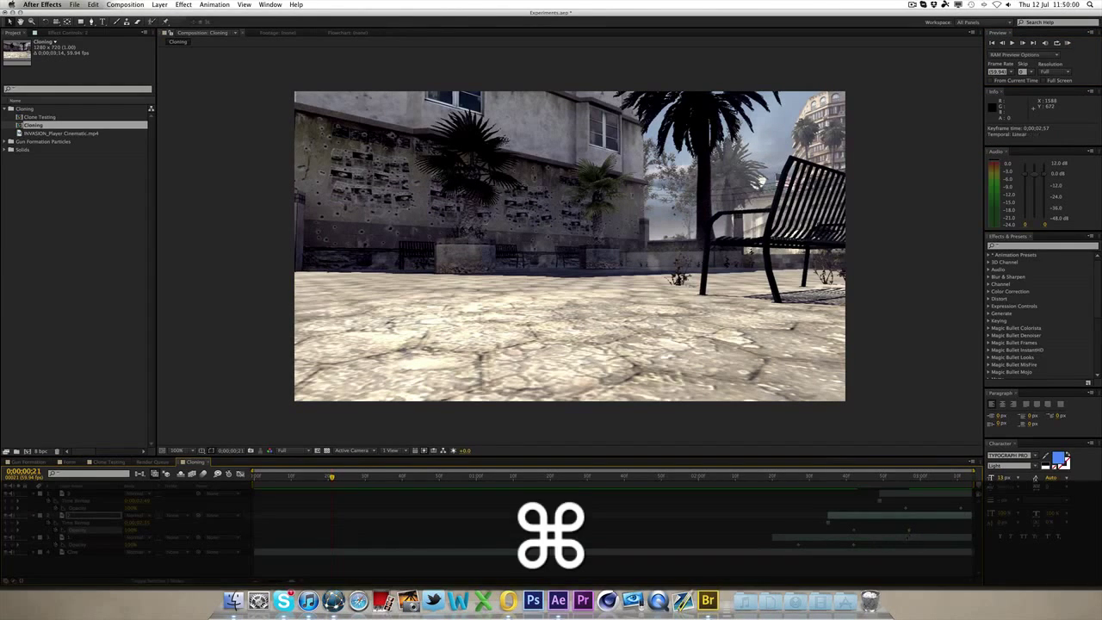
shift+click(853, 544)
shift+click(962, 507)
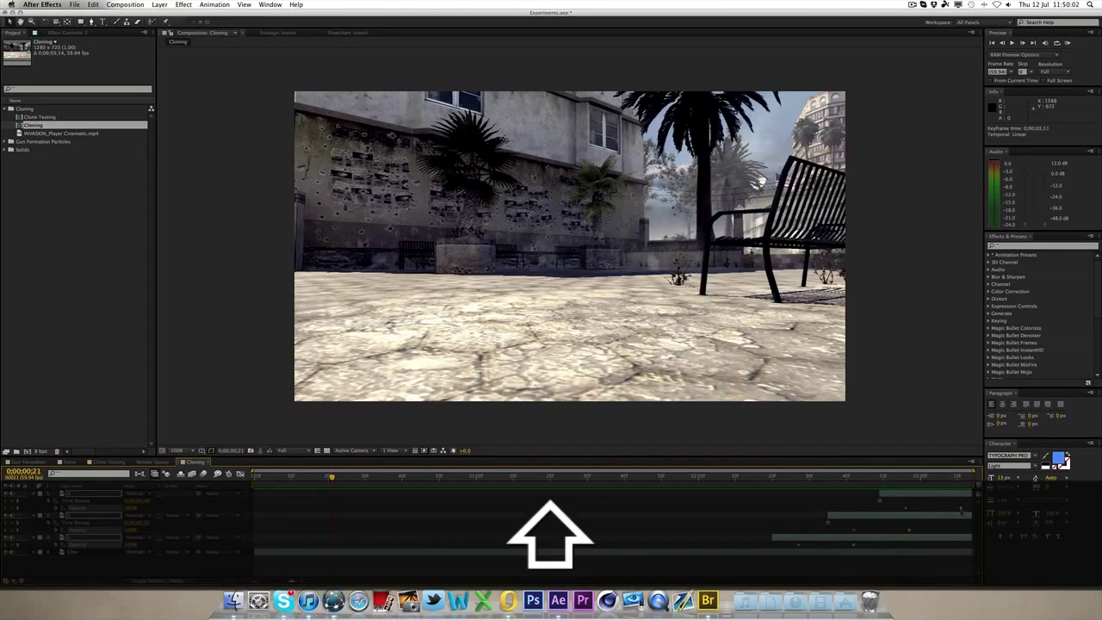
drag(971, 512, 992, 512)
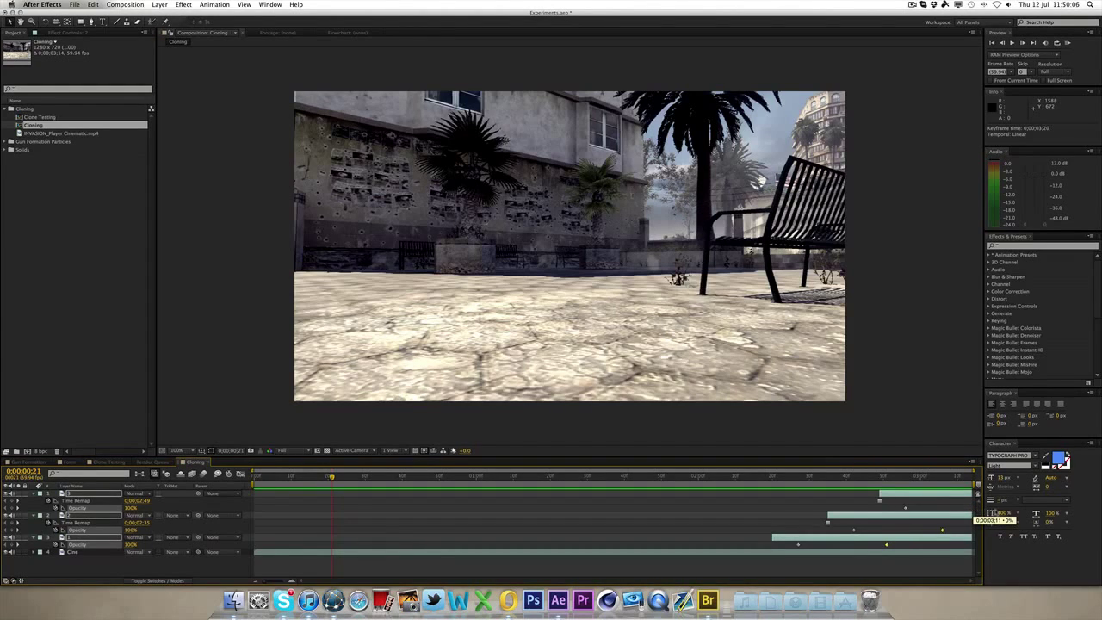
click(946, 411)
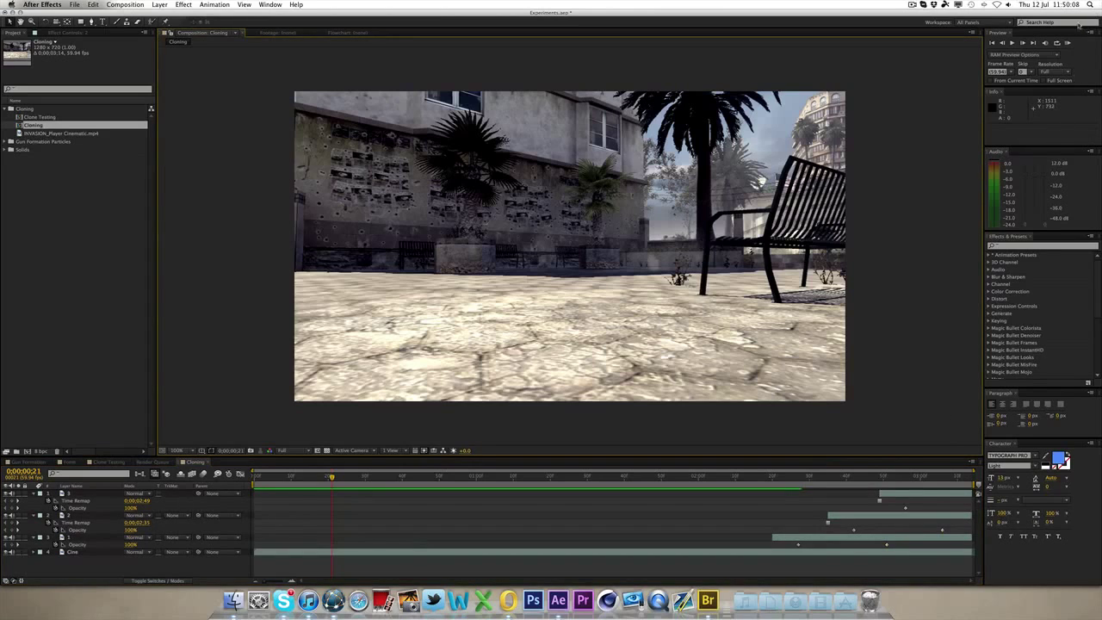
Step: Run a RAM preview of the lengthened fades and scrub the composition's last second up to 0;00;03;06 to examine each clone's fade
click(1067, 43)
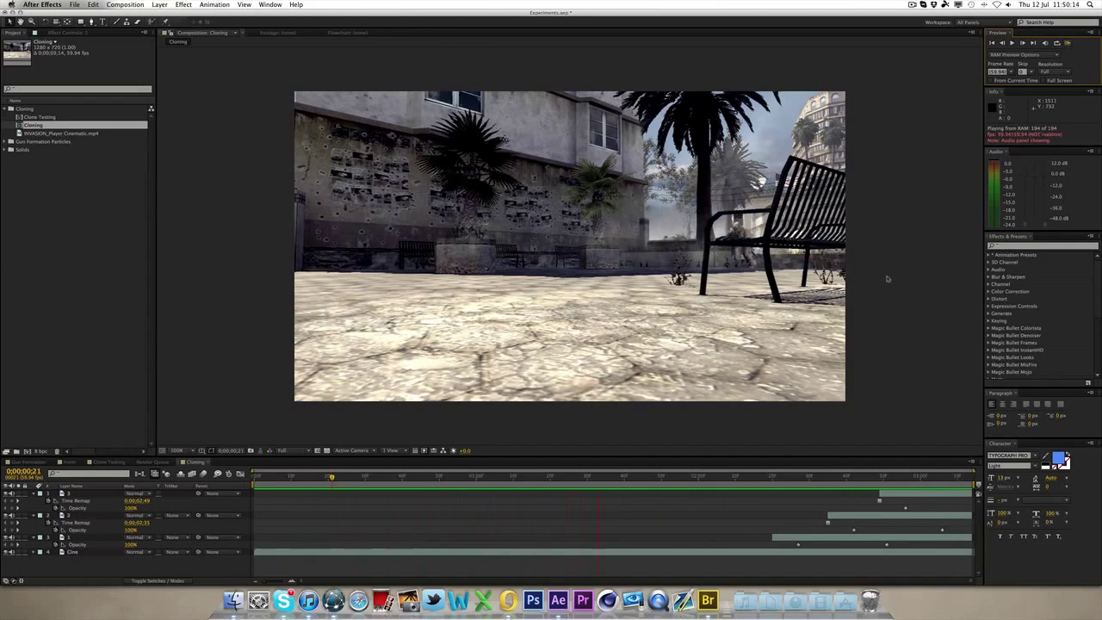
key(space)
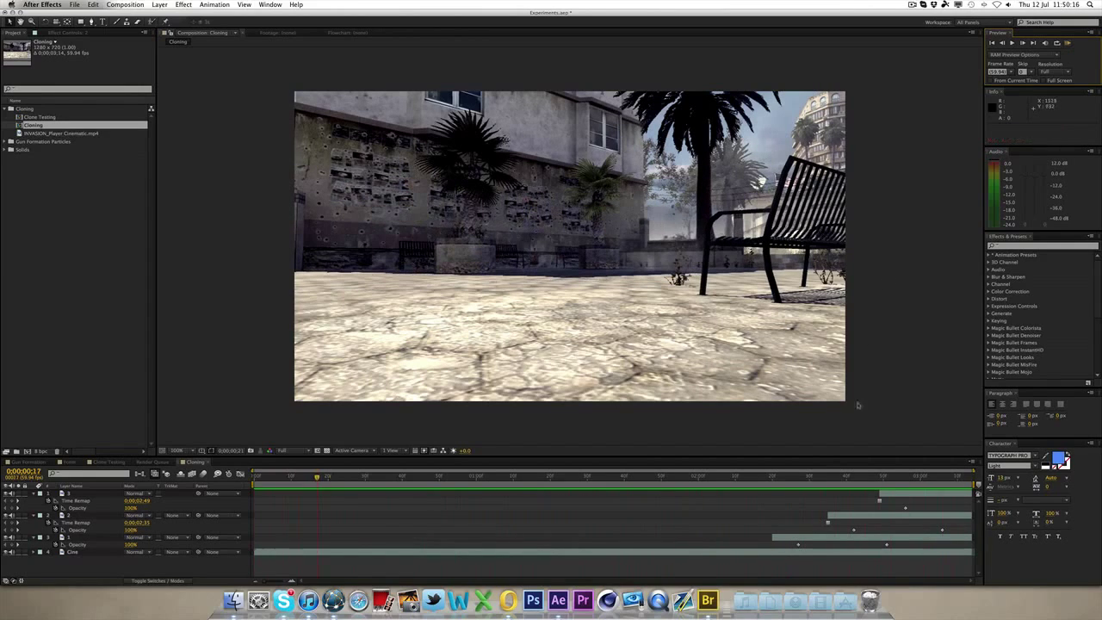
drag(766, 482, 835, 477)
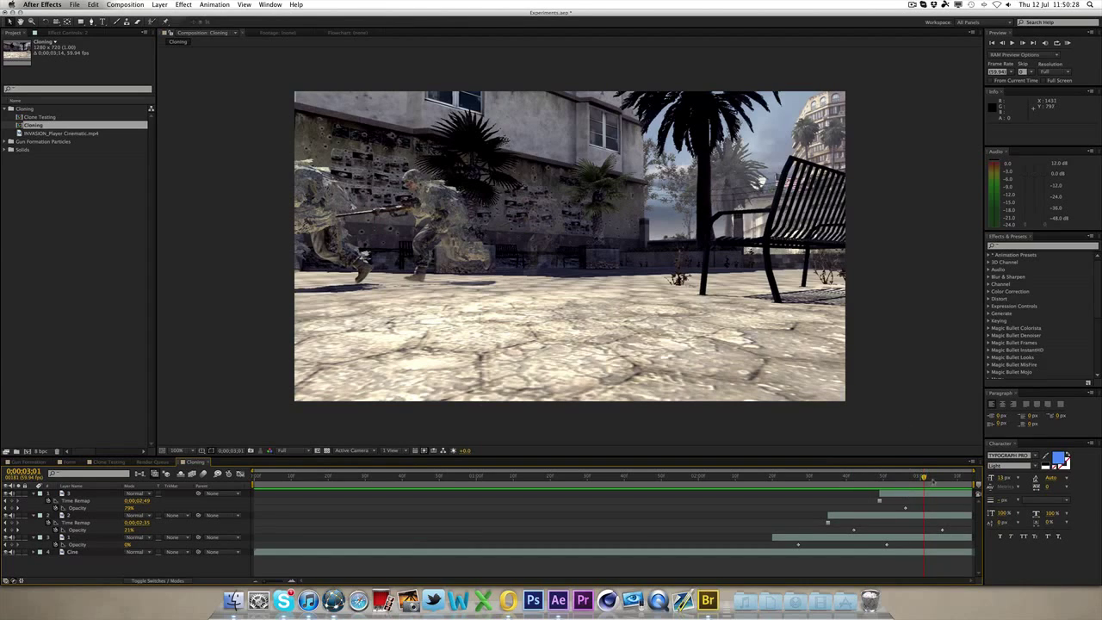
drag(925, 479, 924, 482)
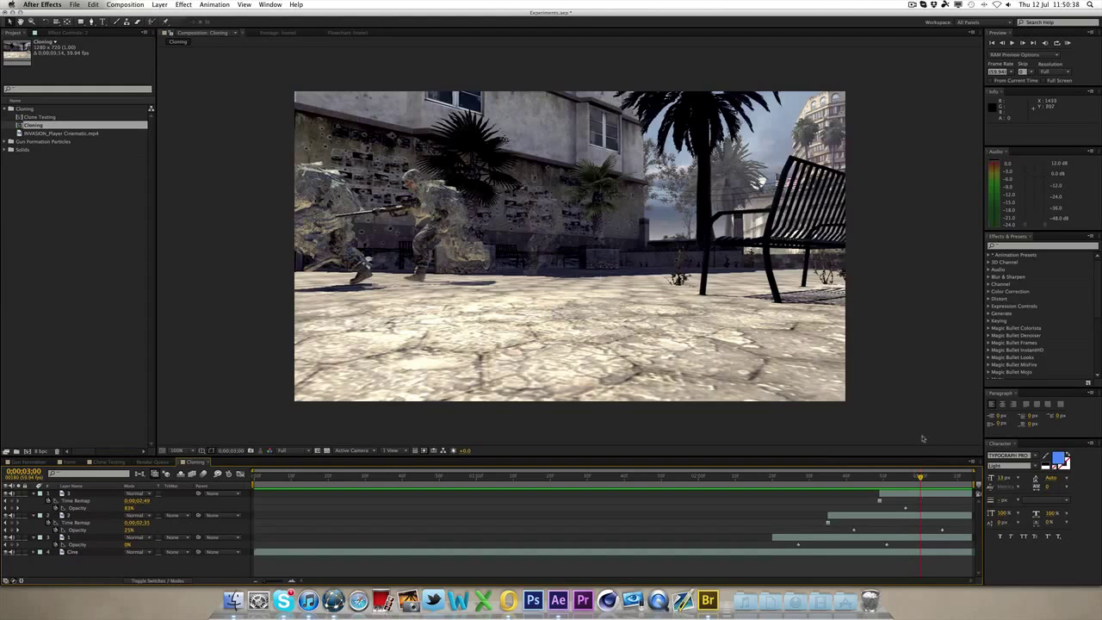
mouse_move(921, 477)
mouse_down()
mouse_move(738, 477)
mouse_move(954, 486)
mouse_move(737, 491)
mouse_move(783, 478)
mouse_move(942, 476)
mouse_up()
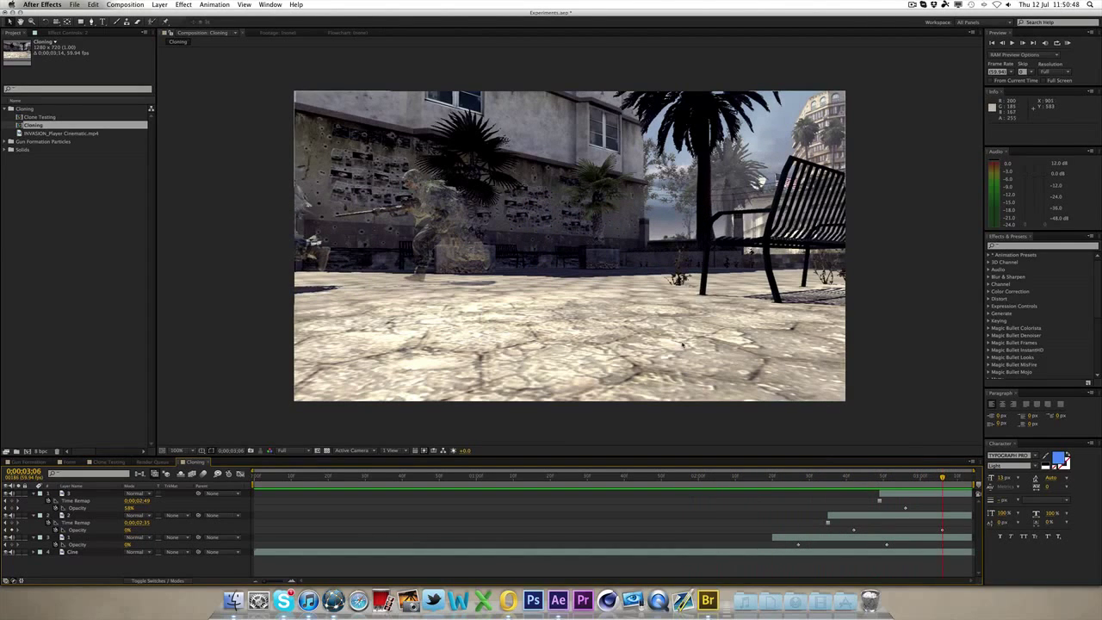